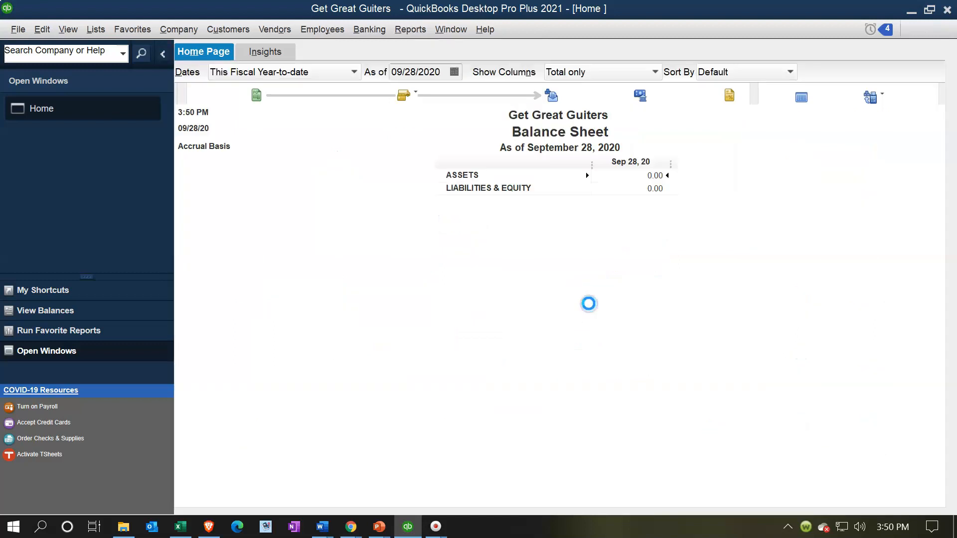
- Customize the Balance Sheet report's date range to run from 01/01/2021 to 12/31/2021
click(220, 51)
key(Tab)
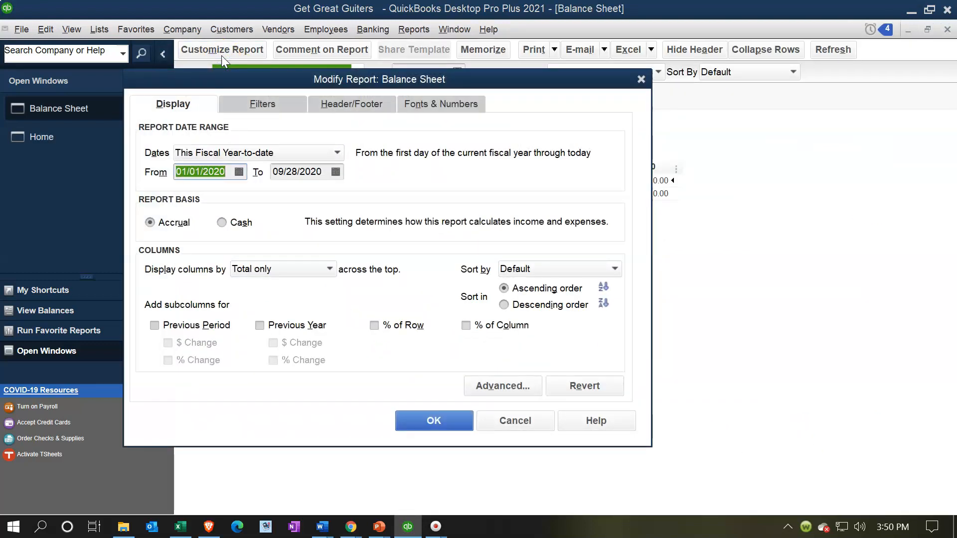
text(01/01/2021)
key(Tab)
text(12/31/2021)
key(Tab)
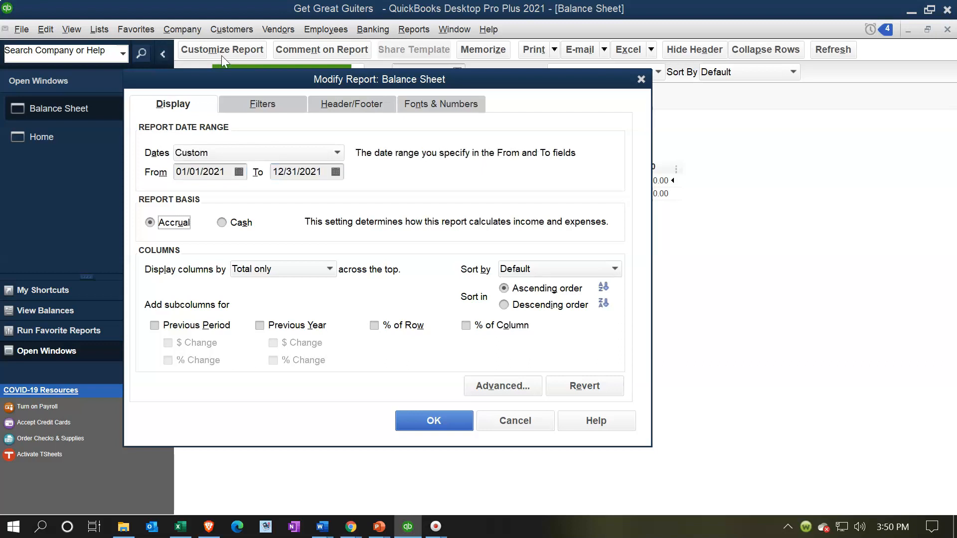
click(429, 421)
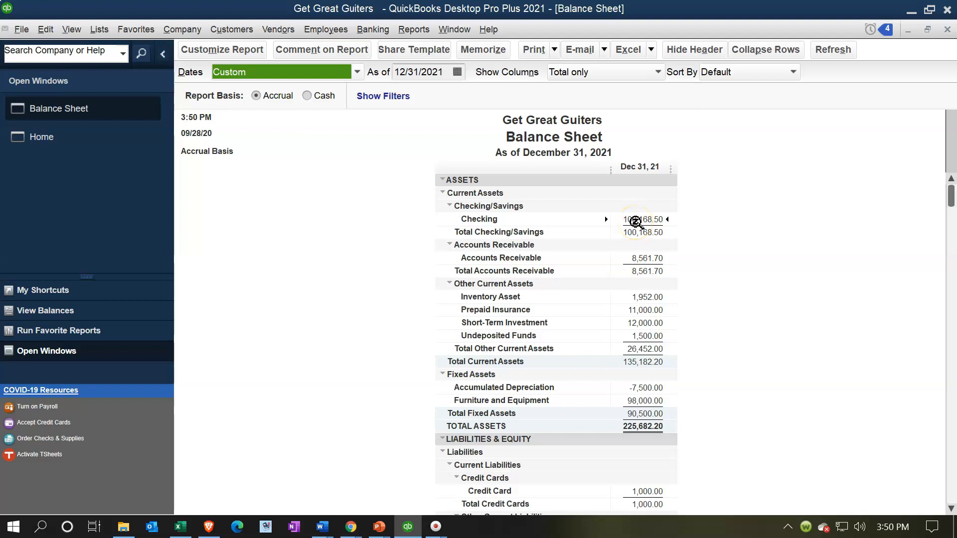
- Open the transaction detail behind the Loan Payable balance in the liabilities section
scroll(635, 222, down, 4)
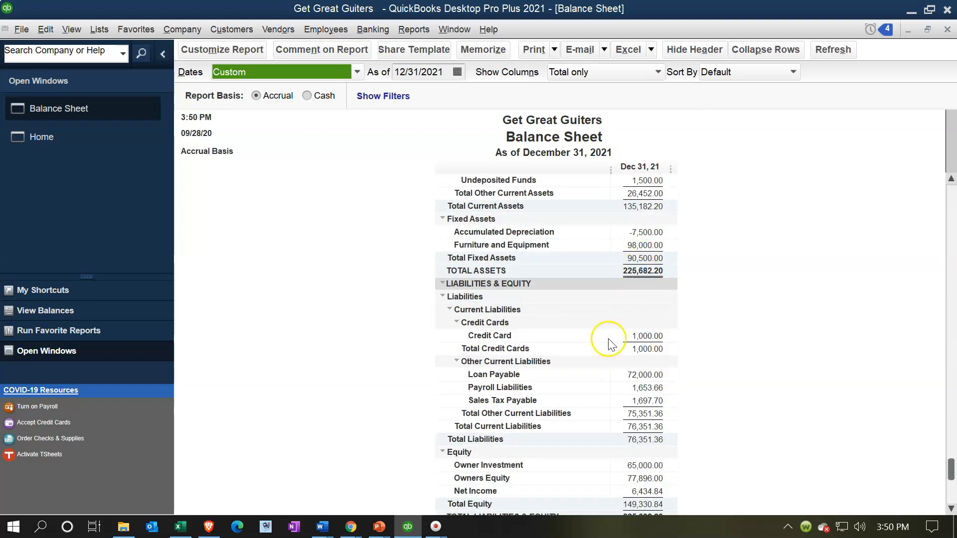
click(638, 375)
scroll(710, 420, down, 1)
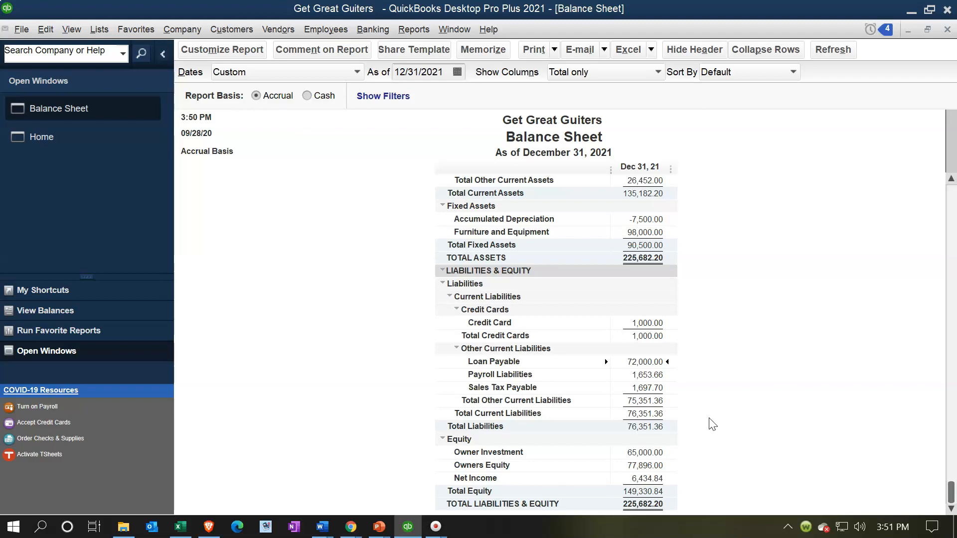
double_click(640, 361)
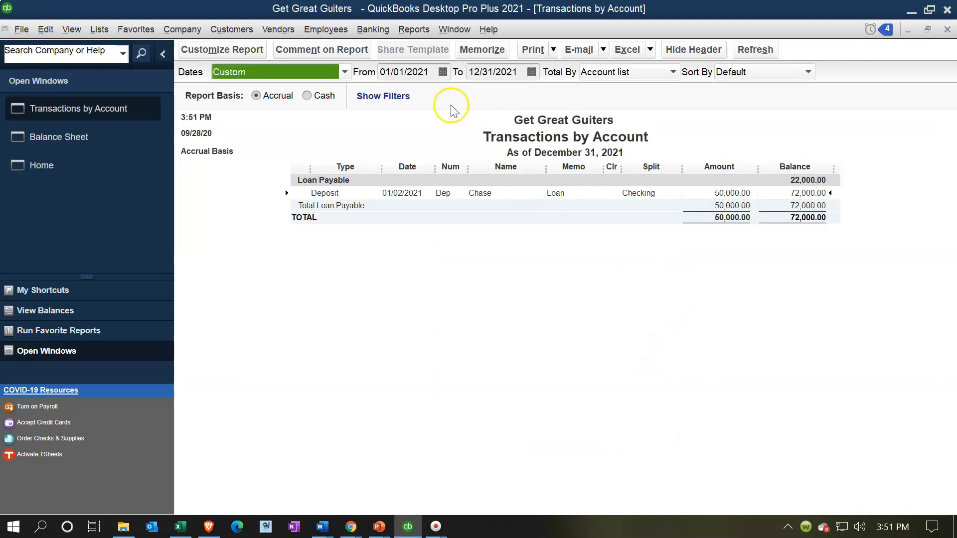
- Set the Transactions by Account report's start date to 01/01/2020 and select the Chase loan deposit
click(435, 72)
text(0)
click(546, 241)
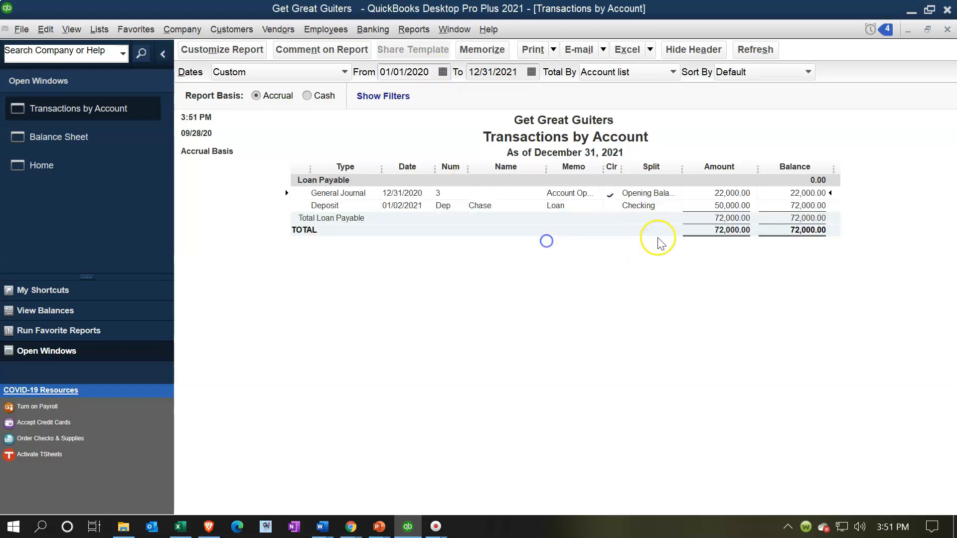
click(793, 209)
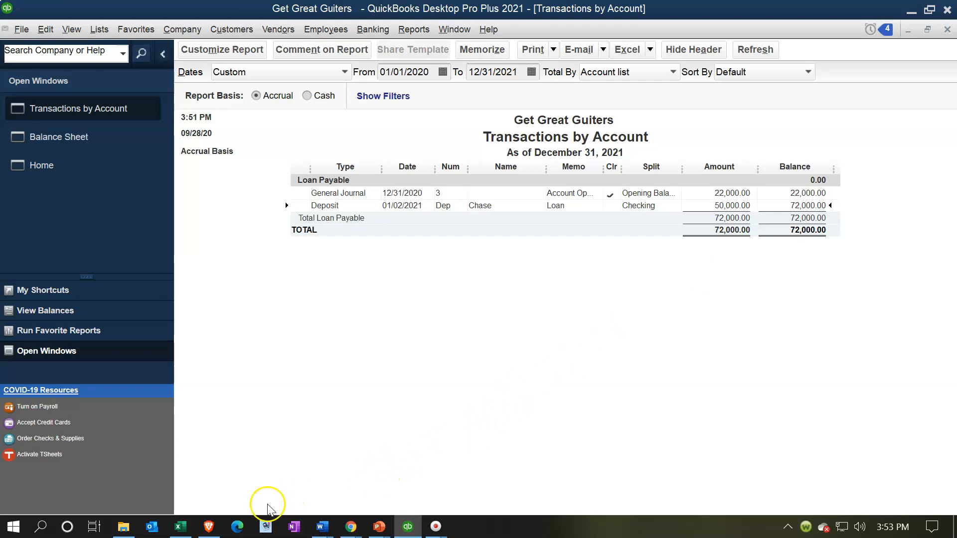
- Switch to the Loan Payments.xlsx workbook in Excel and review the loan amount and number of monthly payments
click(177, 527)
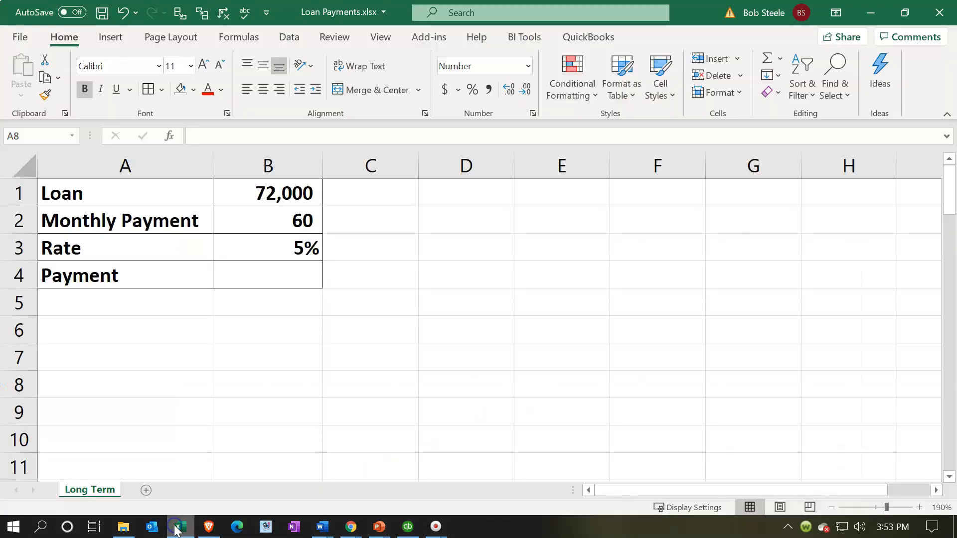
click(312, 352)
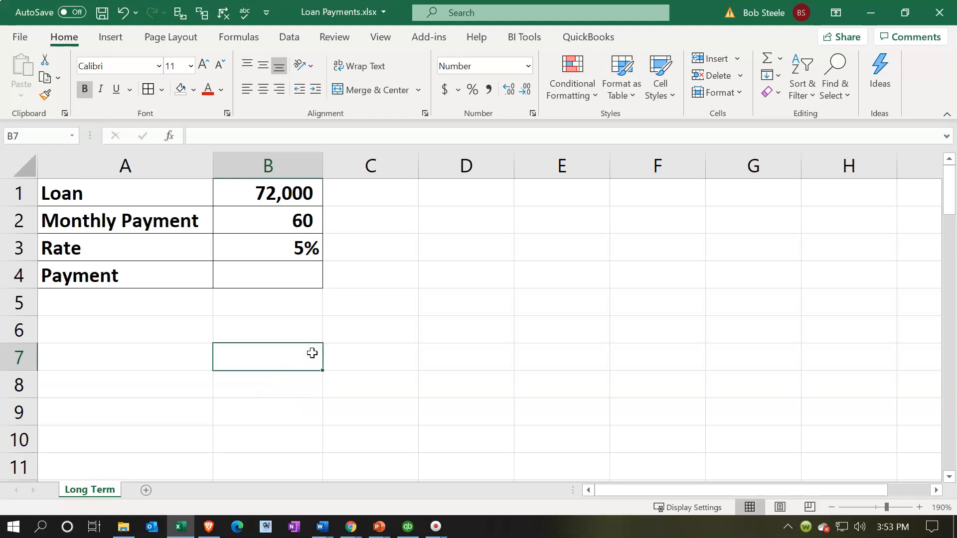
click(167, 192)
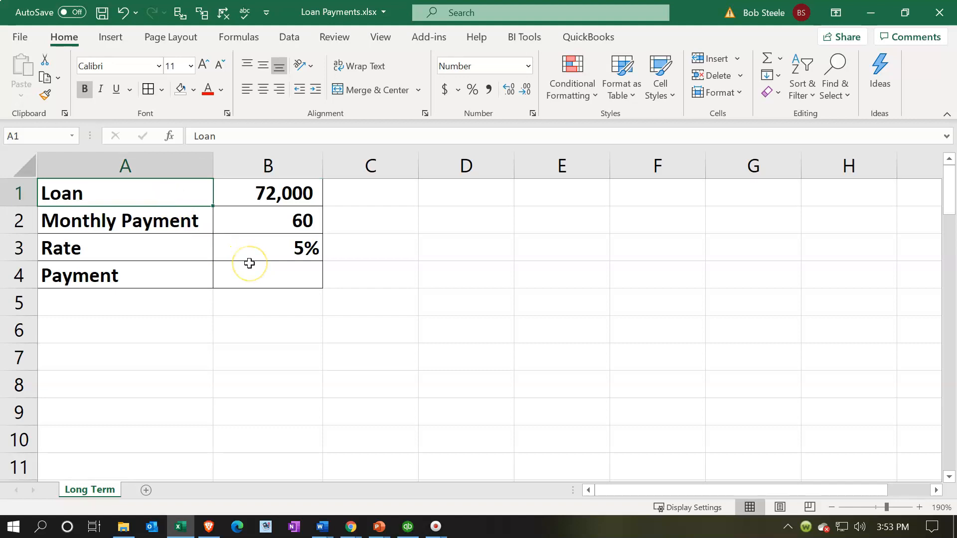
key(Right)
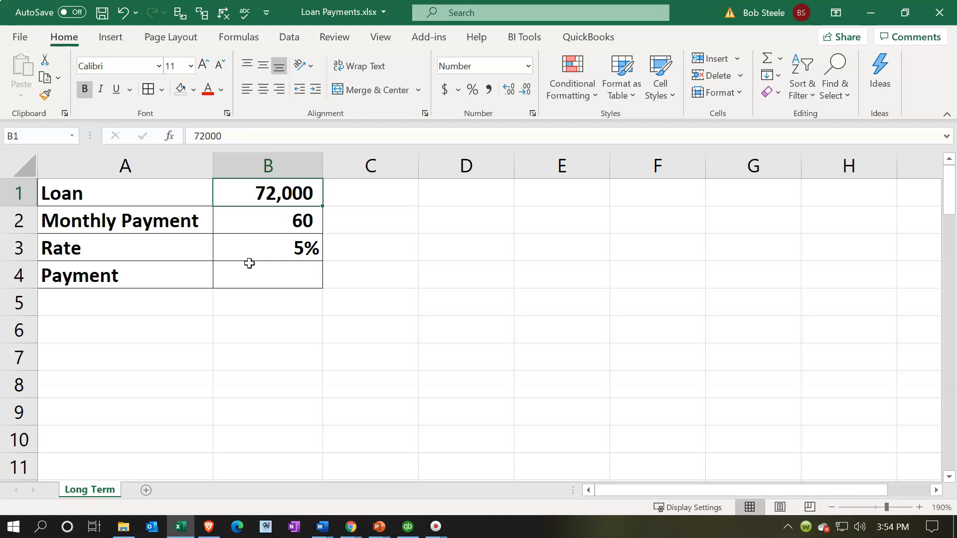
key(Down)
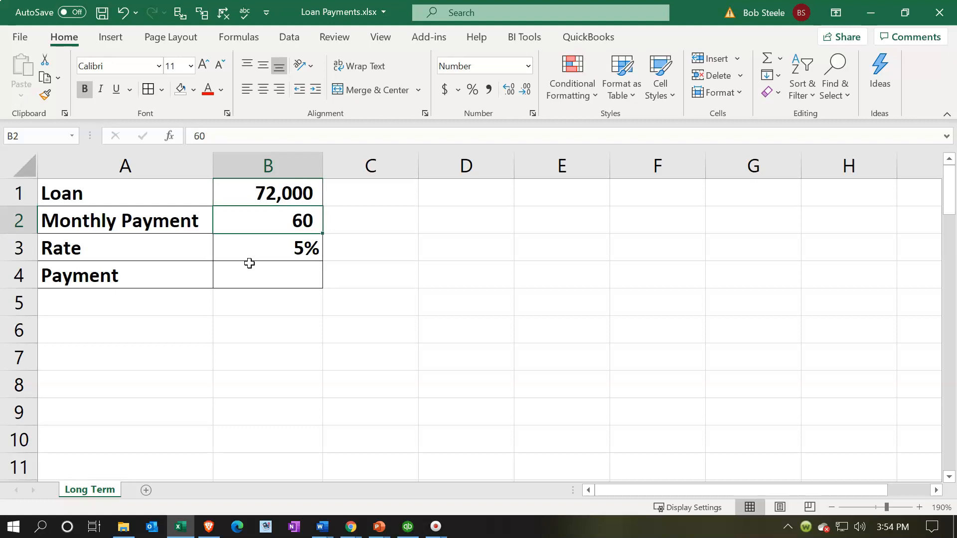
- Convert the monthly payments to years with =60/12 in cell C2, and clear the cell again
key(Right)
text(=6)
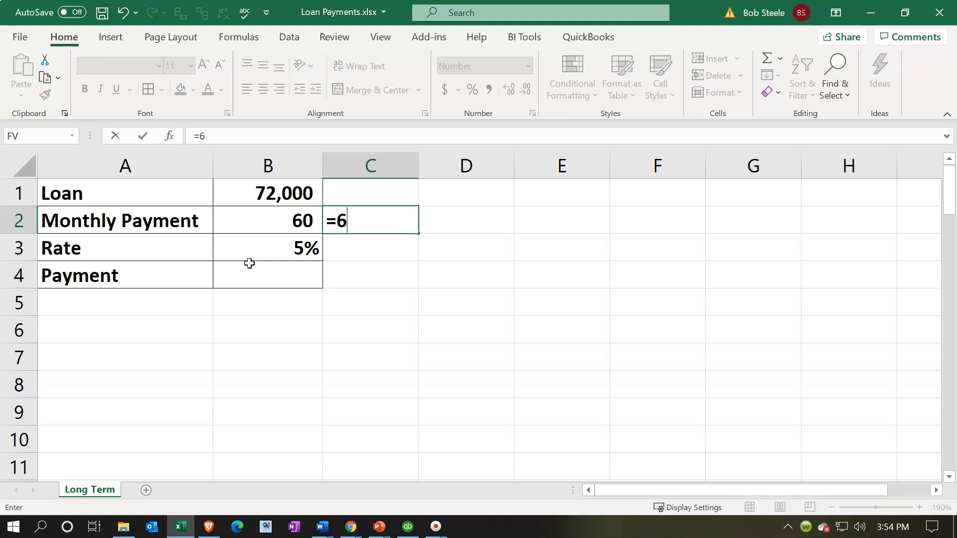
text(0/12)
key(Return)
key(Up)
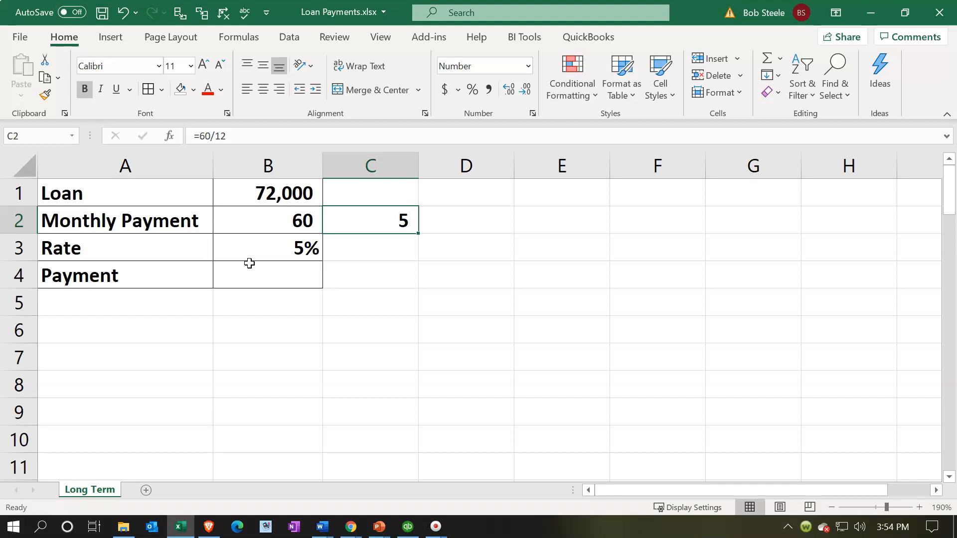
key(Delete)
- Insert the PMT function into the Payment cell B4 by searching the available functions for Pmt
key(Left)
key(Down)
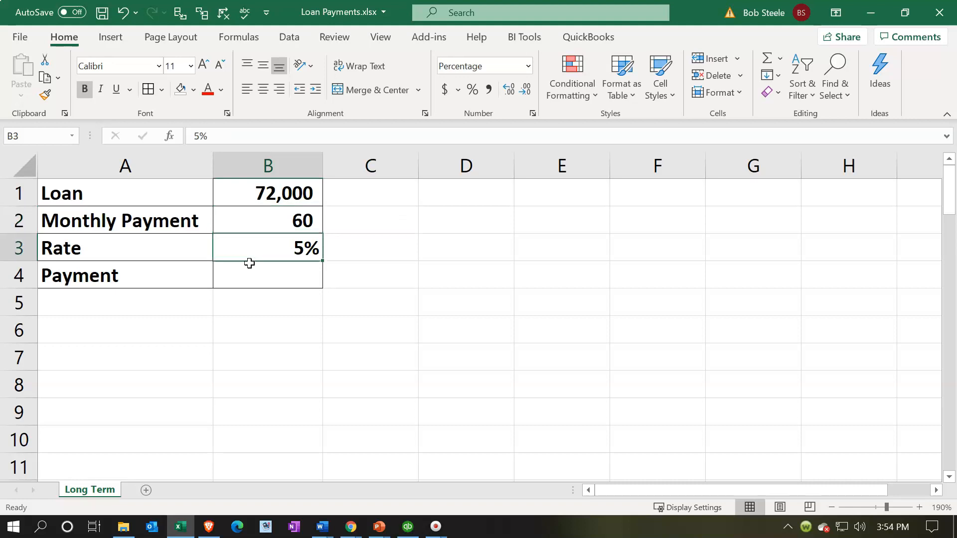
key(Down)
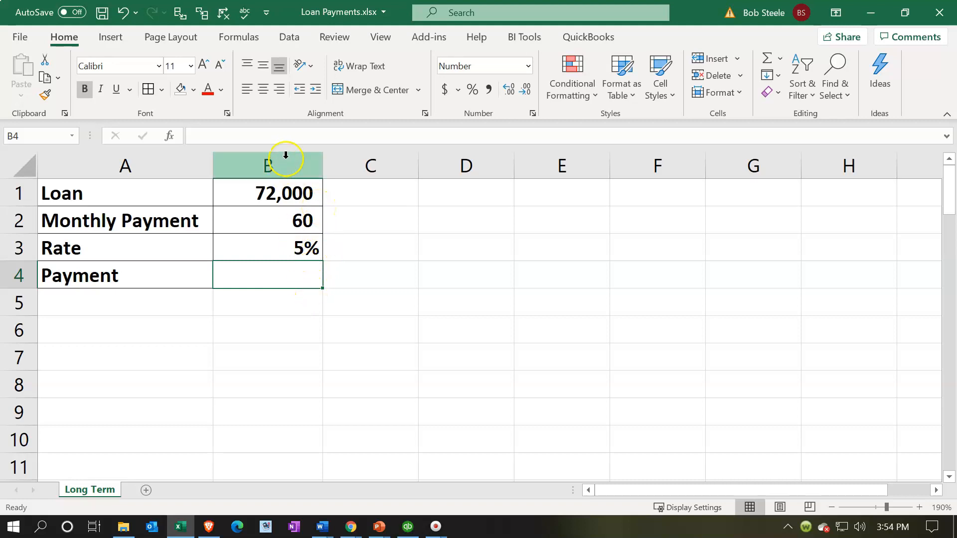
click(249, 40)
click(31, 91)
drag(696, 231, 547, 134)
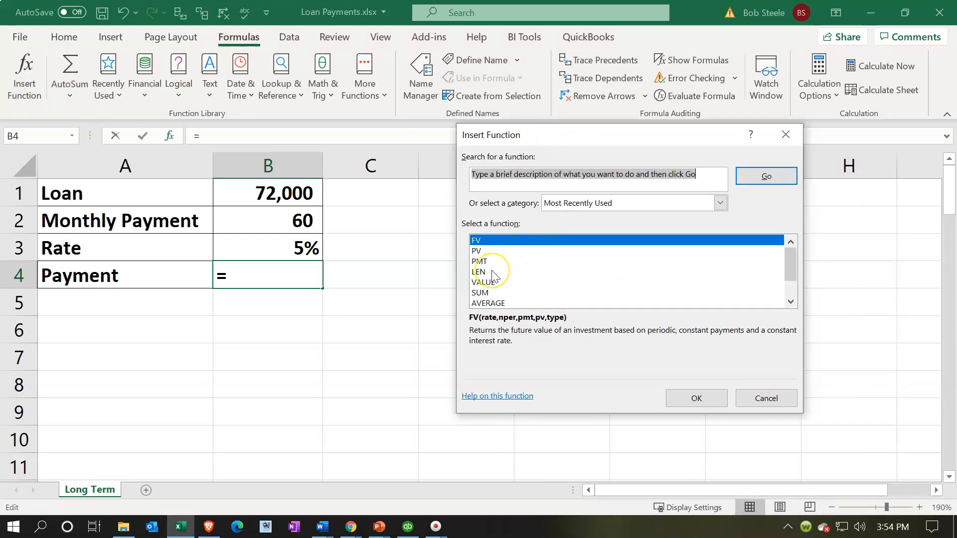
text(Payment)
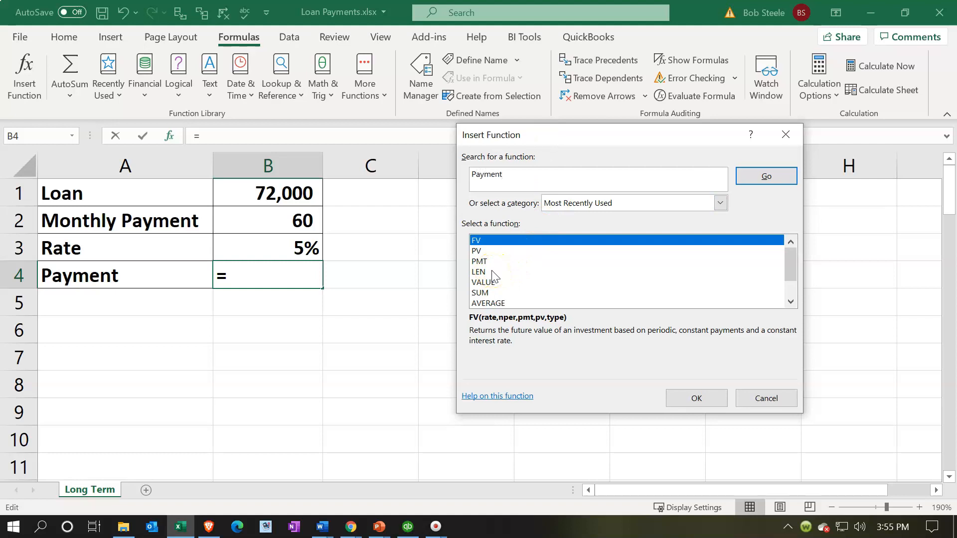
key(Return)
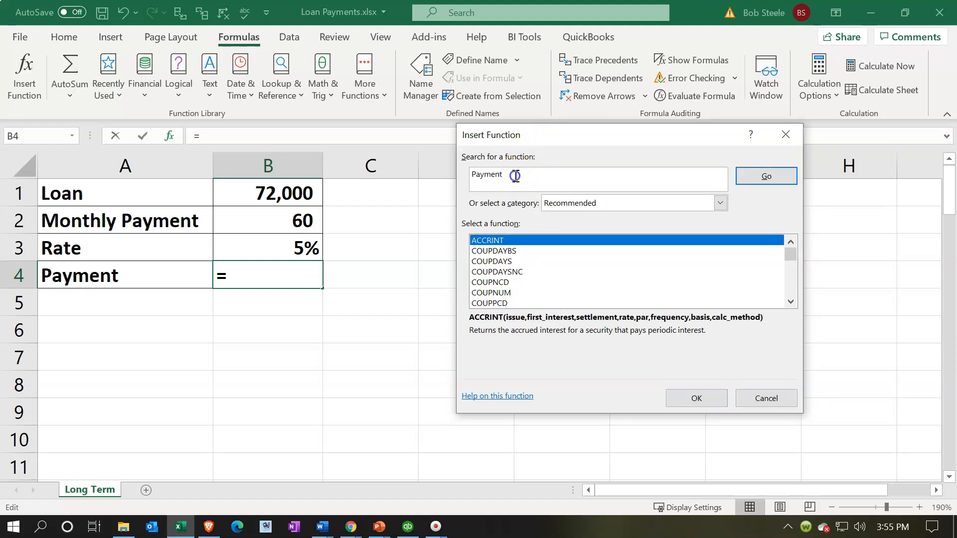
drag(545, 176, 452, 172)
text(Pmt)
key(Return)
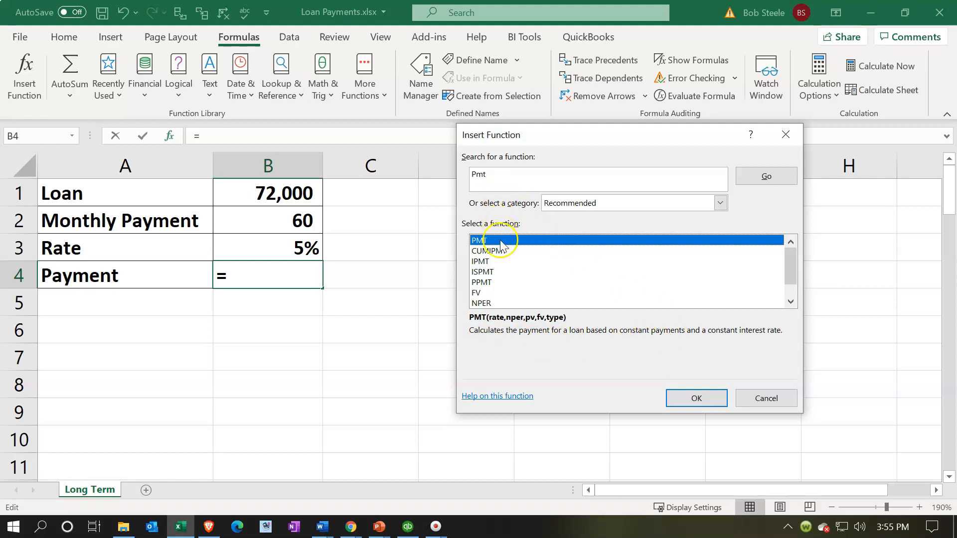
click(698, 398)
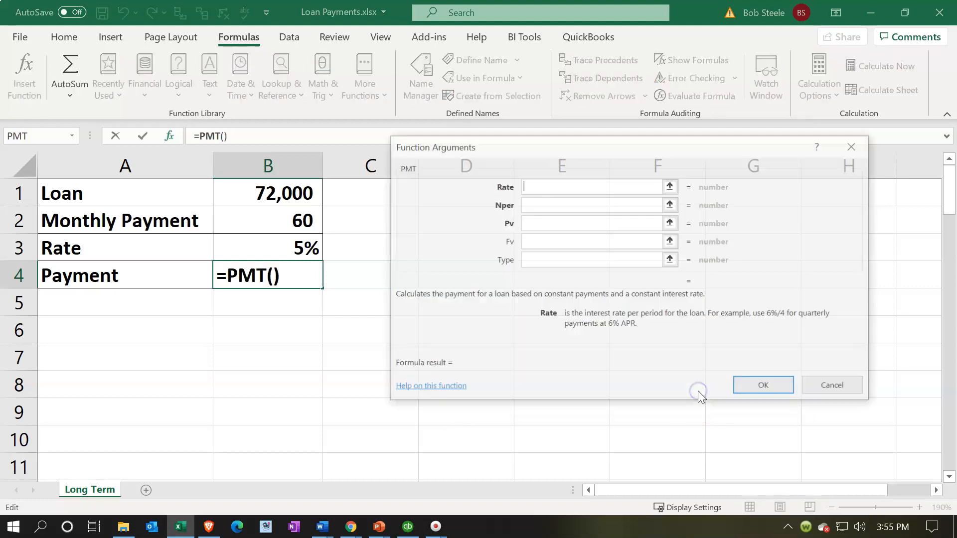
- Fill in the PMT arguments with Rate B3/12, Nper B2 and Pv B1, and accept the formula
drag(513, 156, 472, 145)
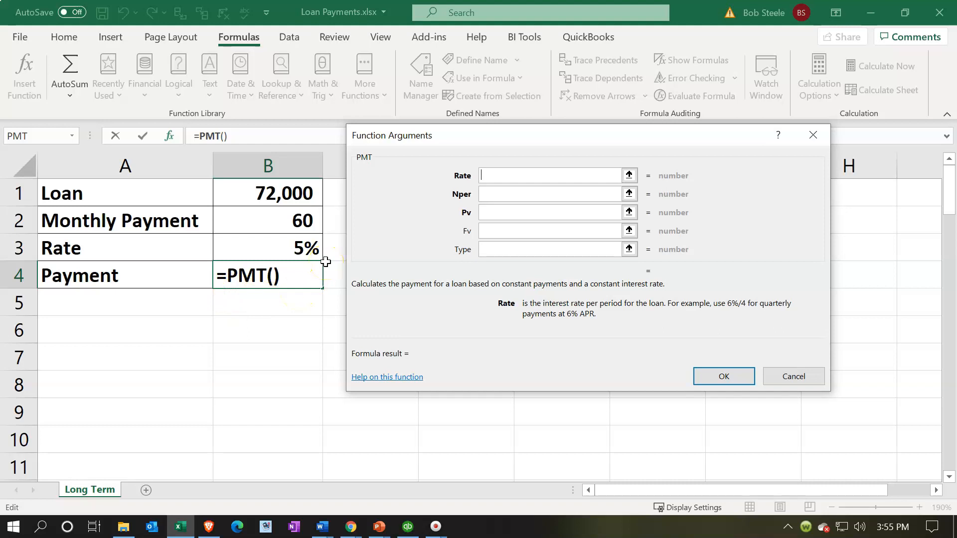
click(294, 245)
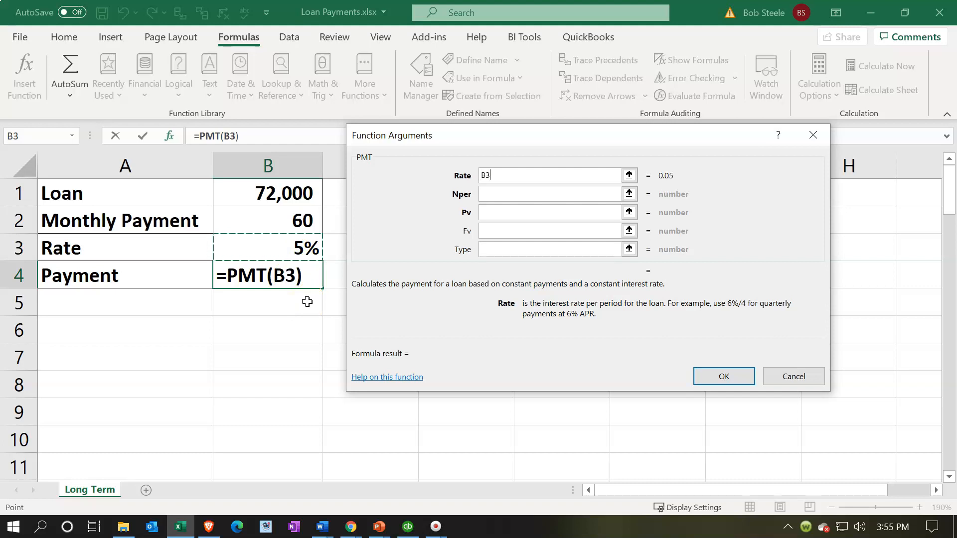
text(/12)
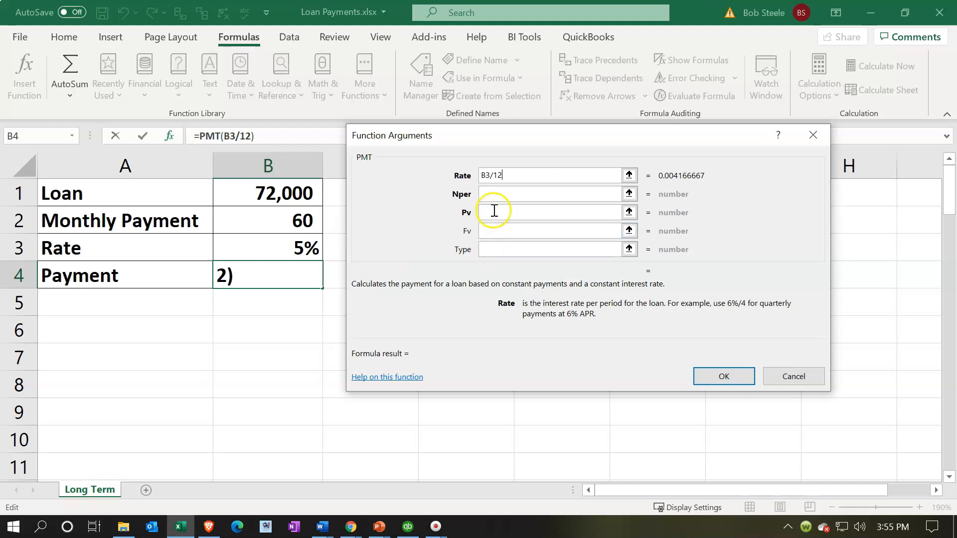
click(491, 194)
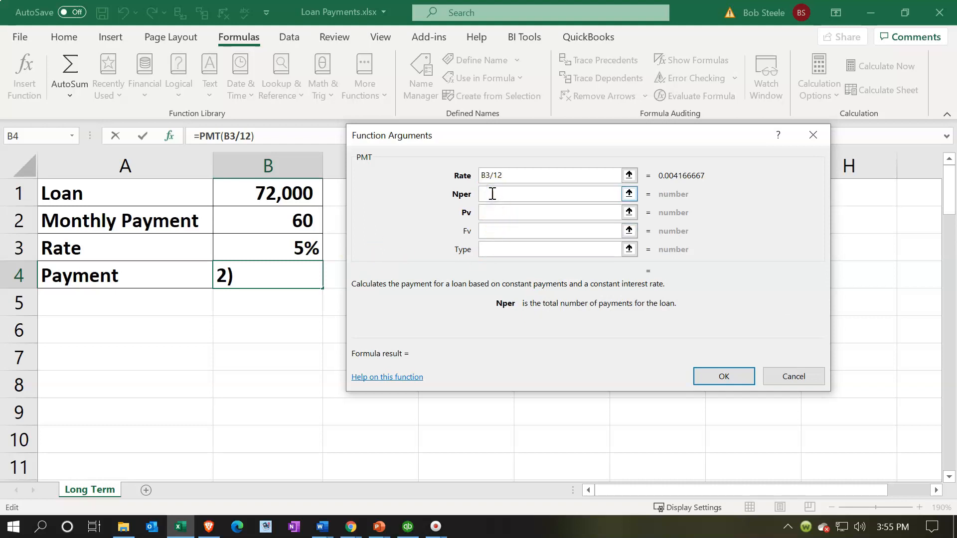
click(280, 220)
click(500, 209)
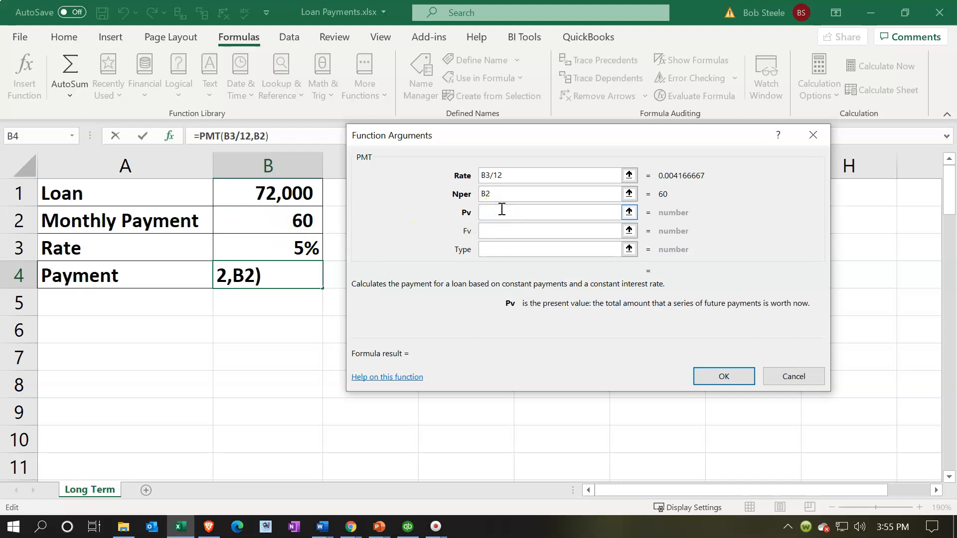
click(299, 194)
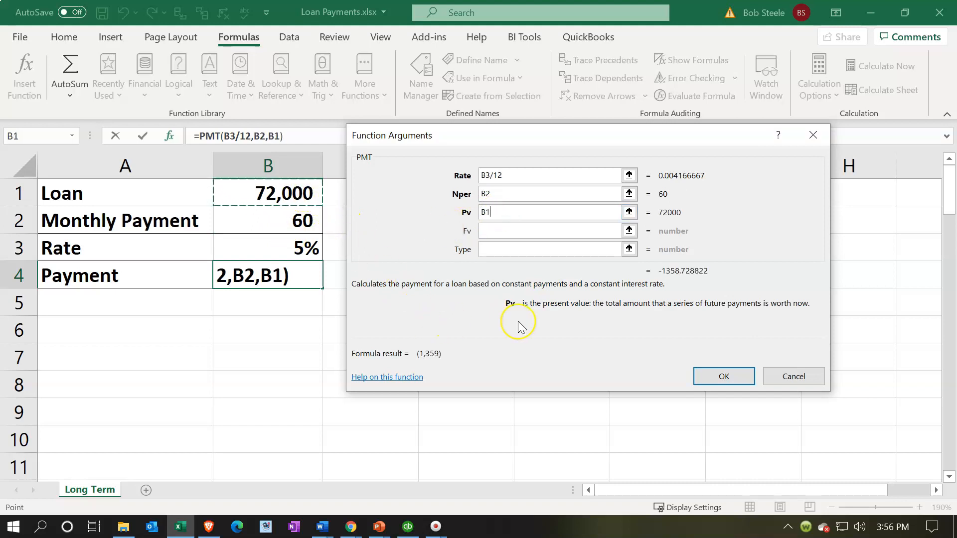
click(700, 373)
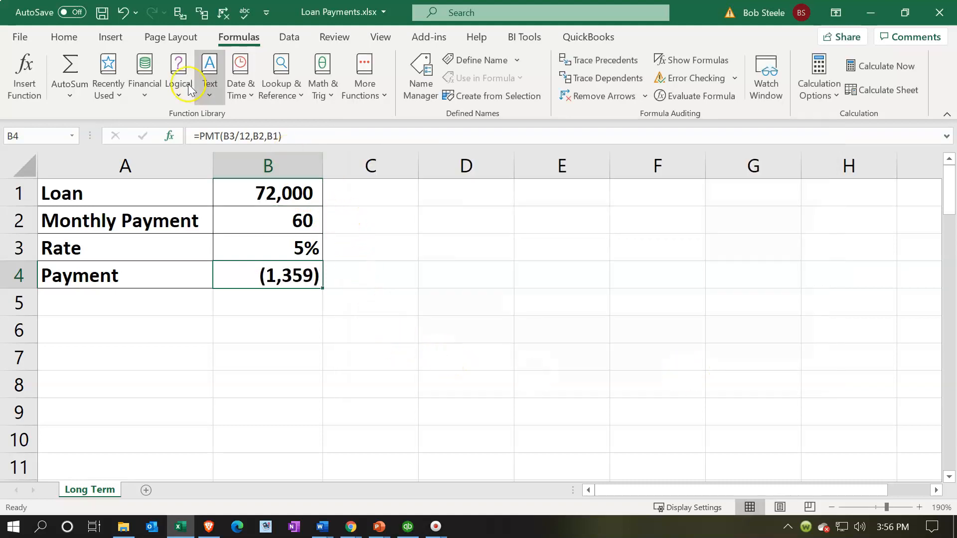
- Format the payment amount in cell B4 to show two decimal places
click(67, 38)
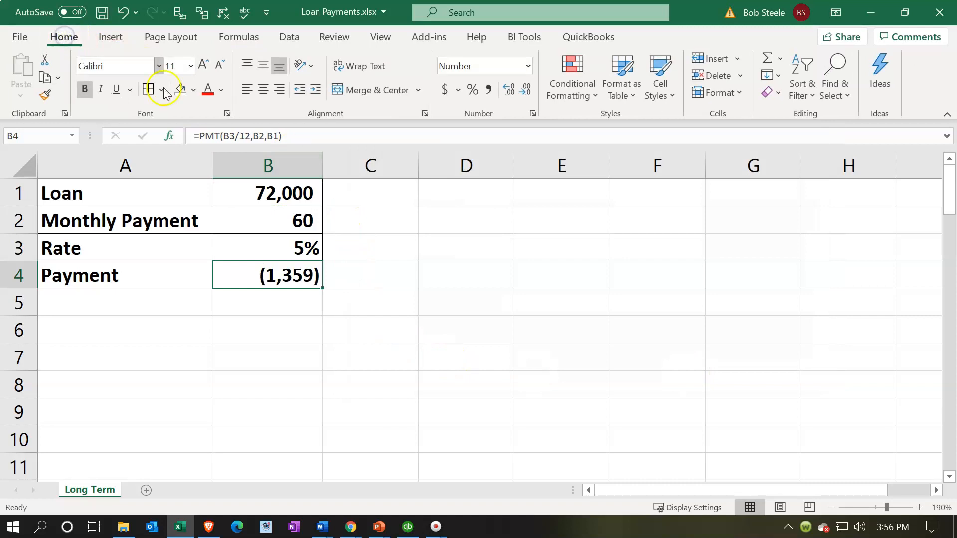
click(513, 92)
click(514, 91)
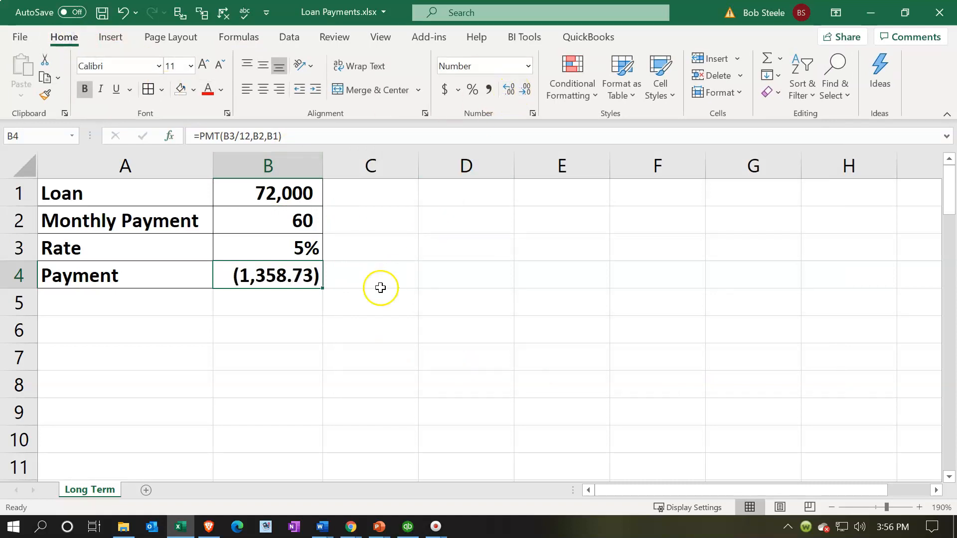
- Negate the payment formula in cell B4 so it reads =-PMT(B3/12,B2,B1)
double_click(234, 272)
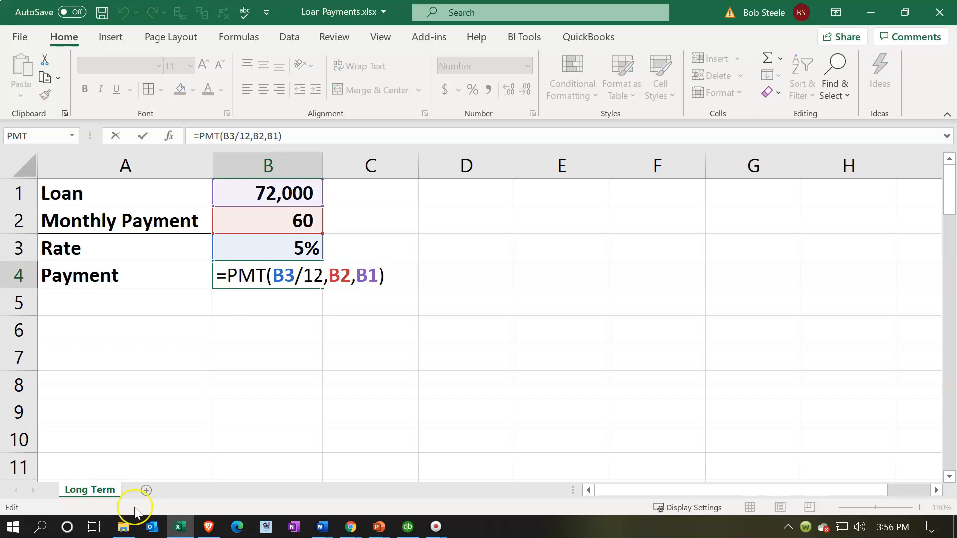
text(-)
key(Return)
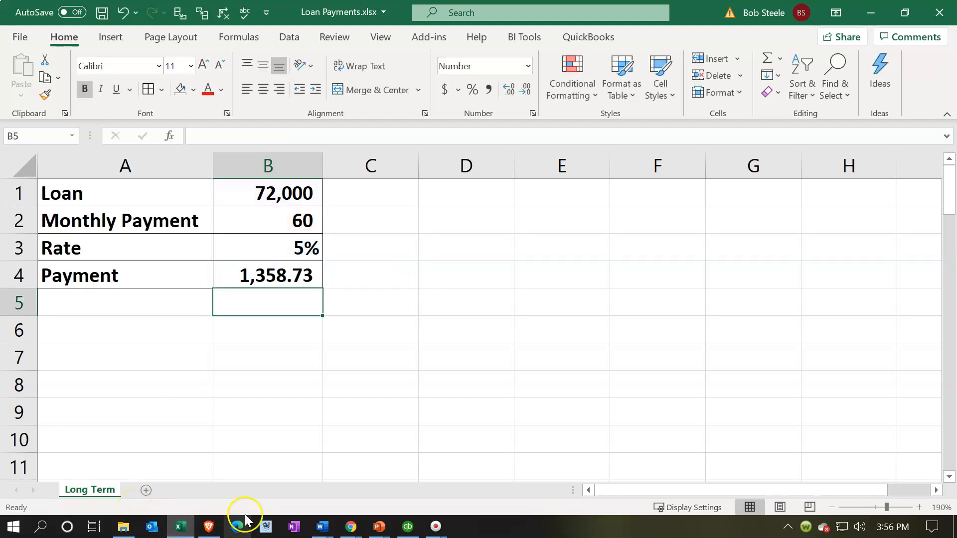
- Review the rate, nper and pv arguments of the PMT formula in B4 and the loan inputs it uses
double_click(279, 277)
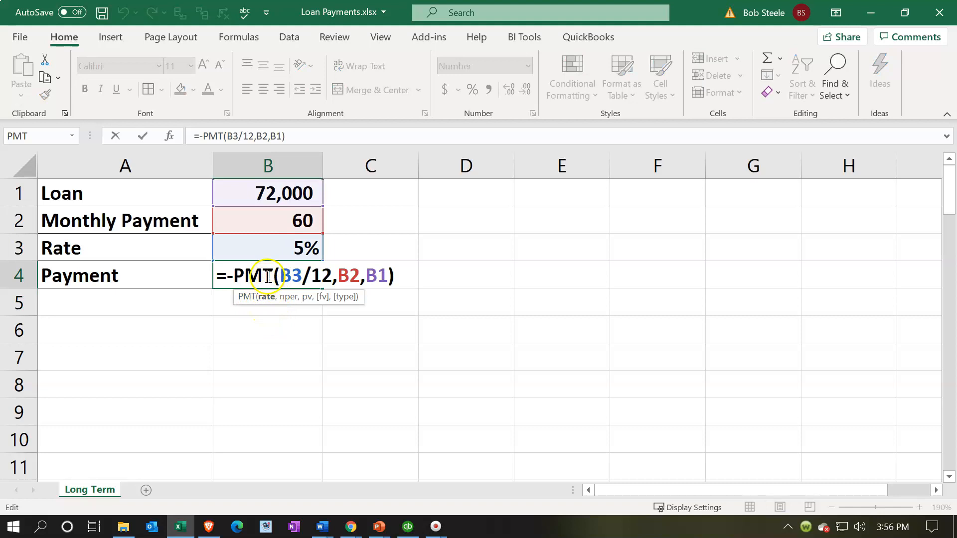
click(348, 272)
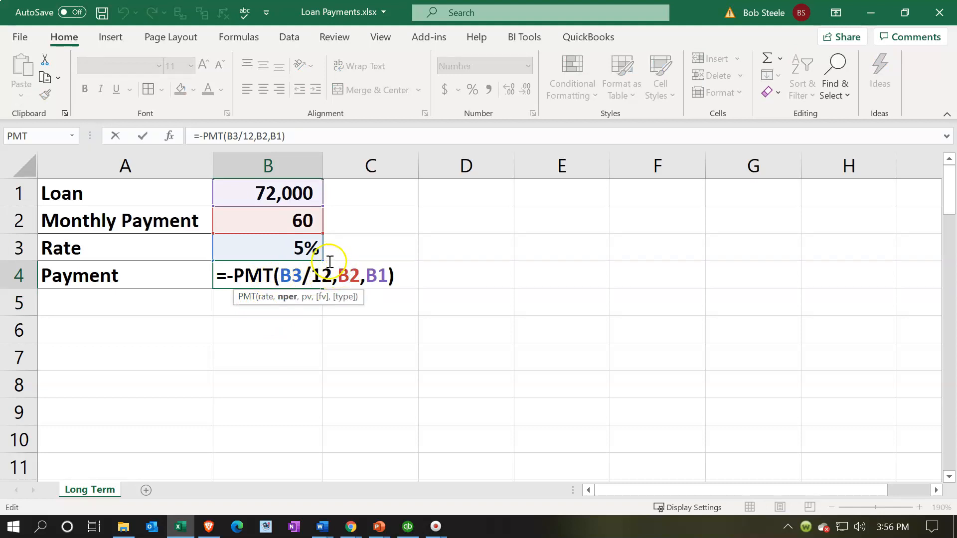
click(376, 274)
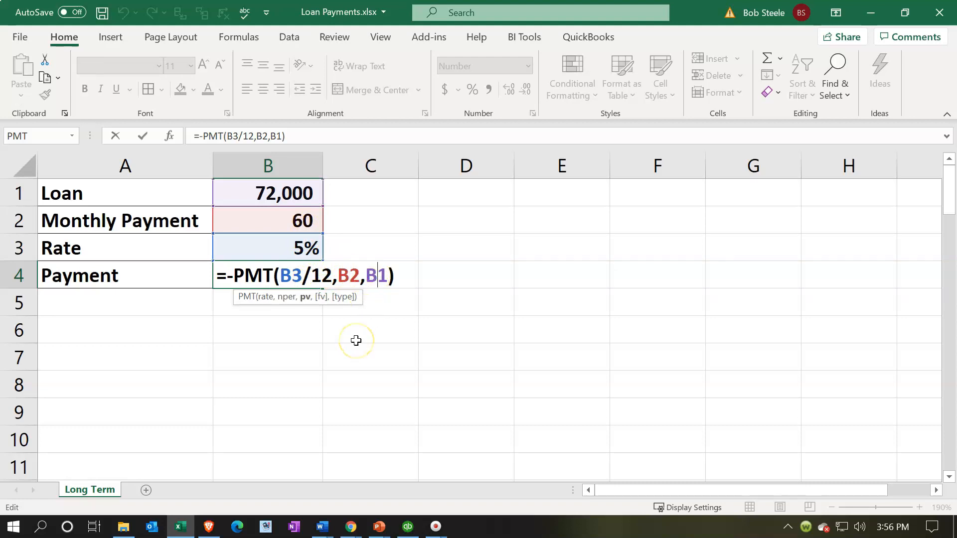
key(Return)
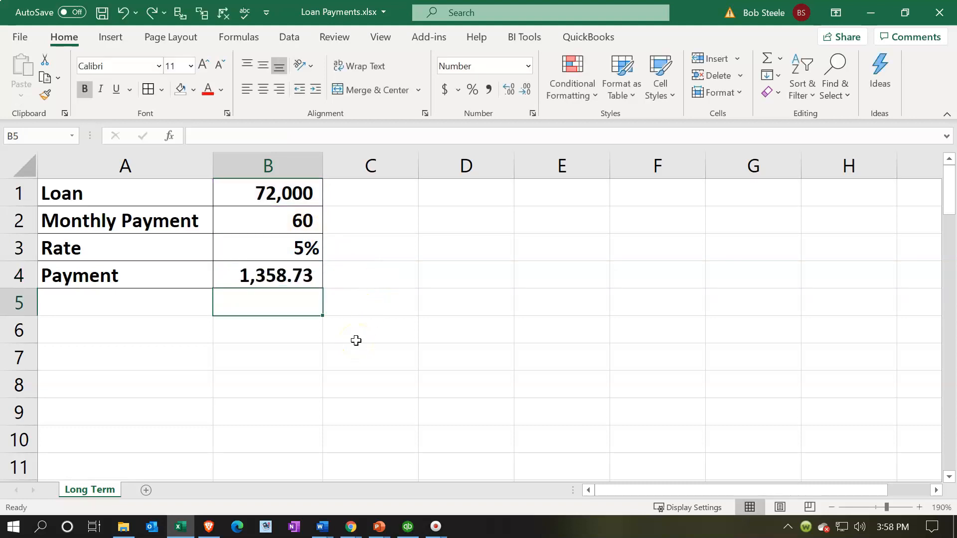
key(Up)
key(Up)
key(Up)
key(Up)
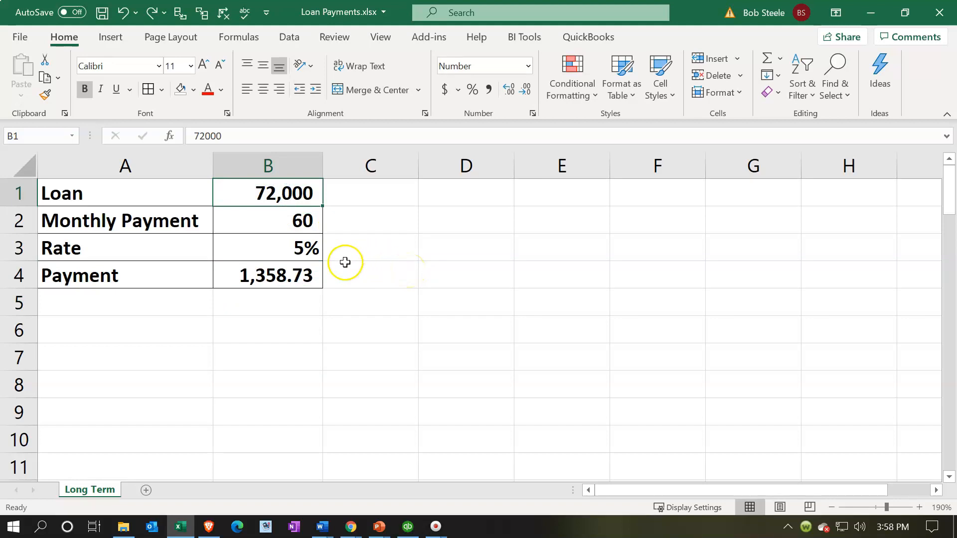
click(300, 272)
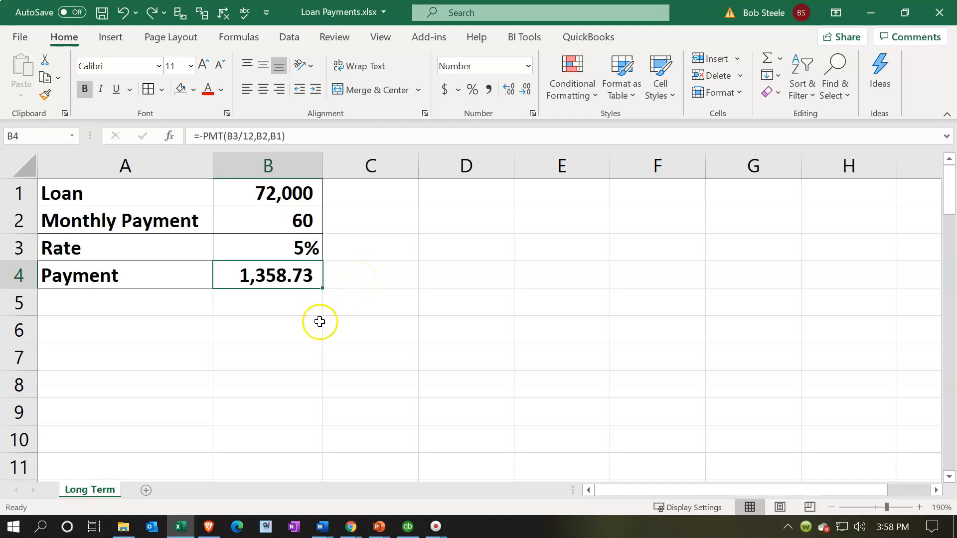
- Enter the table headings Payment # in A6 and Payment in B6
click(194, 339)
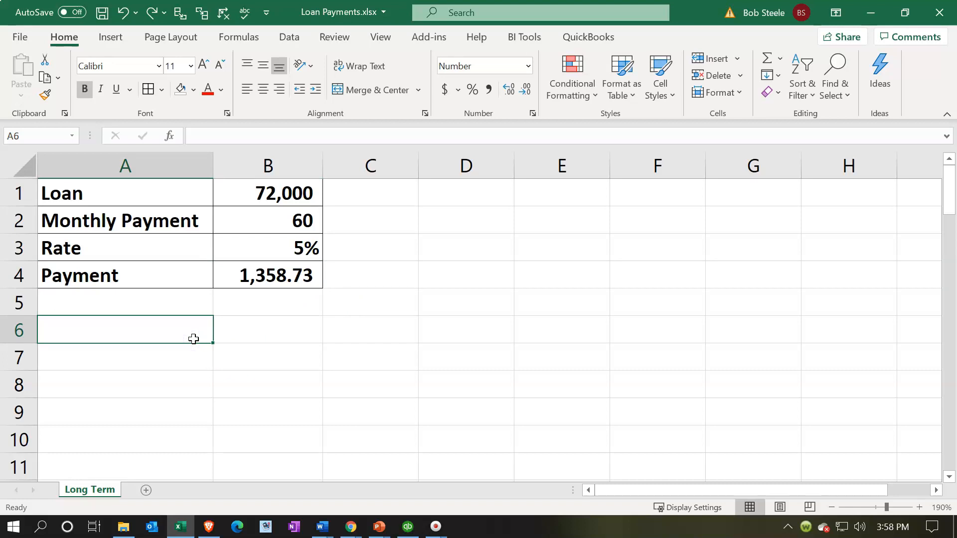
text(Payment )
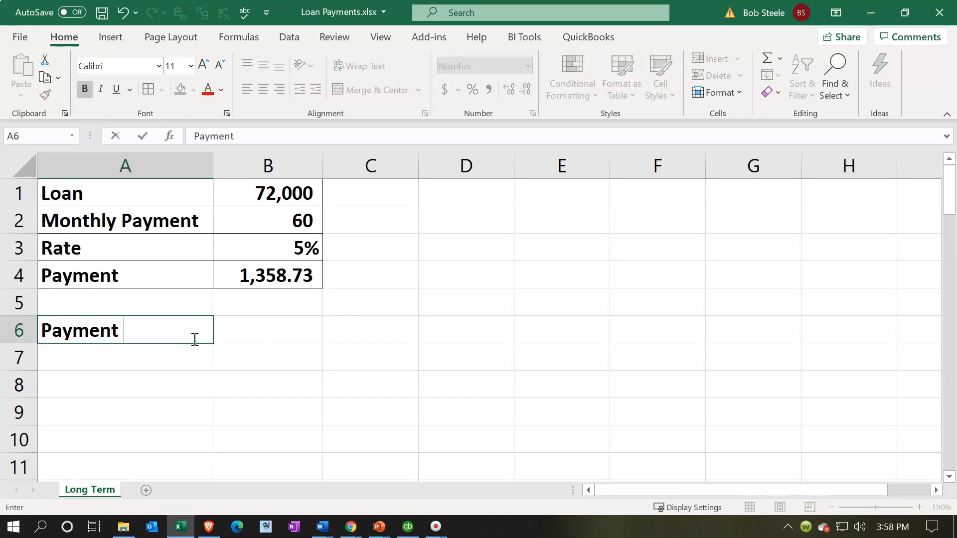
text(#)
key(Tab)
text(Payment)
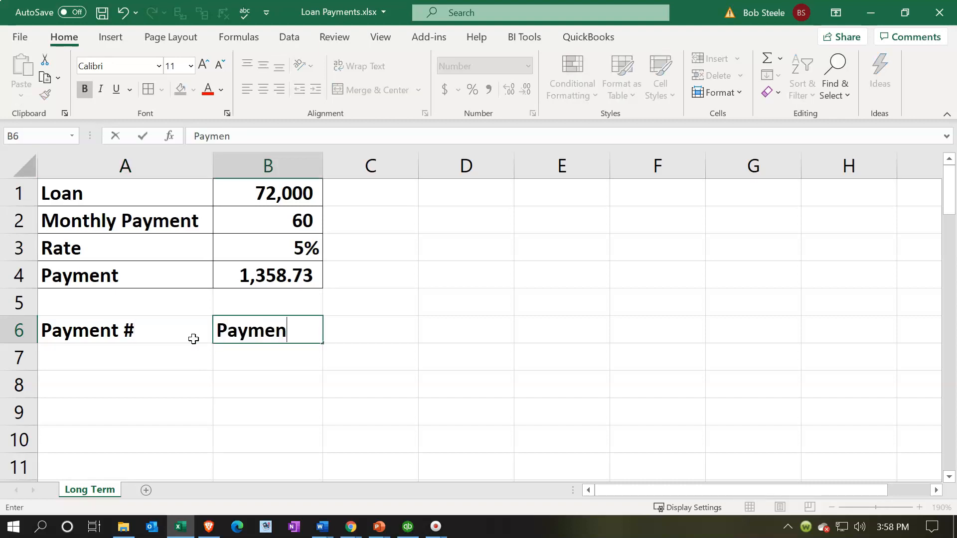
key(Tab)
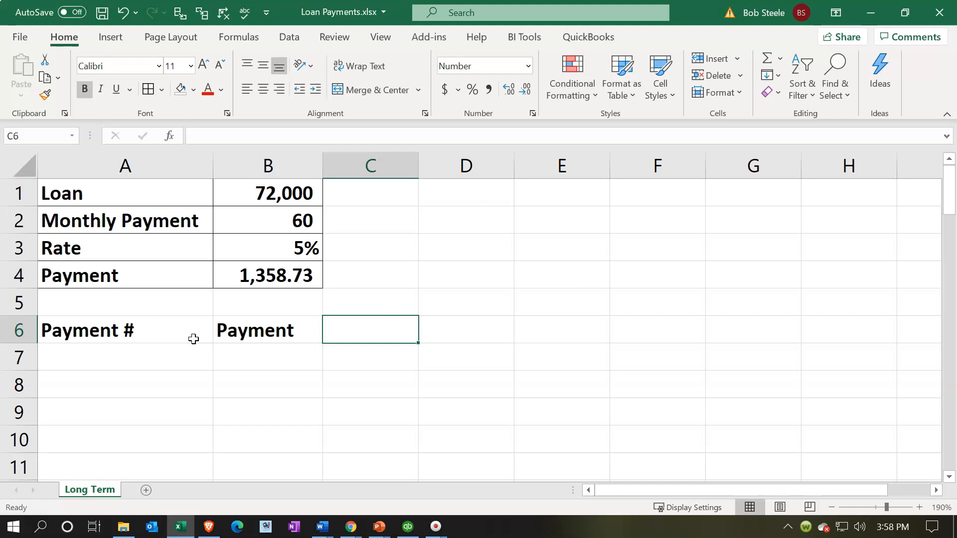
- Add the heading Principal Reduction stacked in C5 and C6 and Principal in D6, and spell-check the sheet
key(Up)
text(Principal)
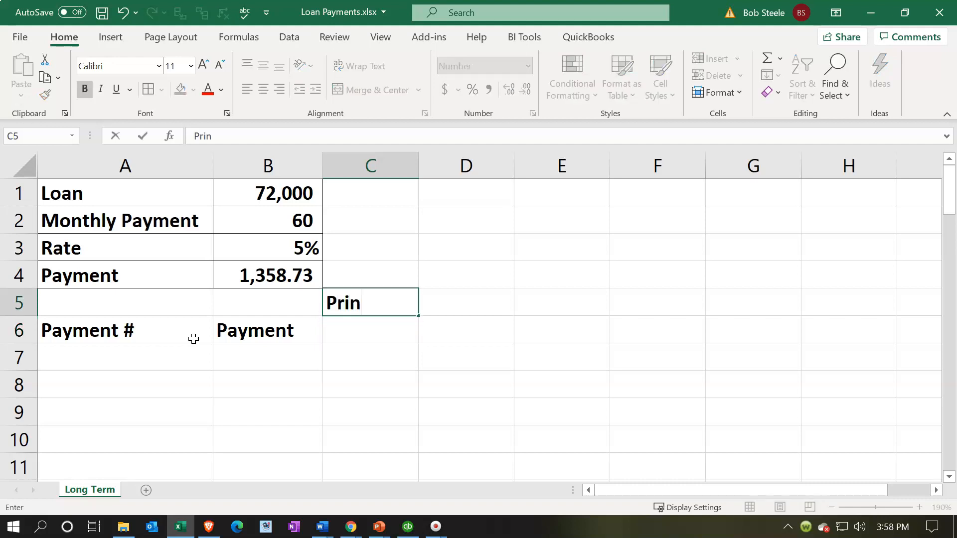
key(Return)
text(Reduction)
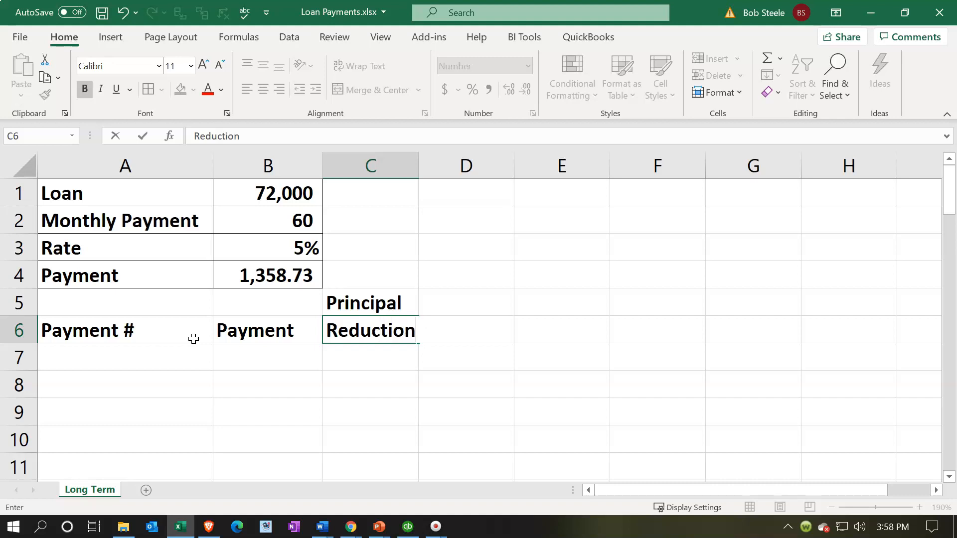
key(Tab)
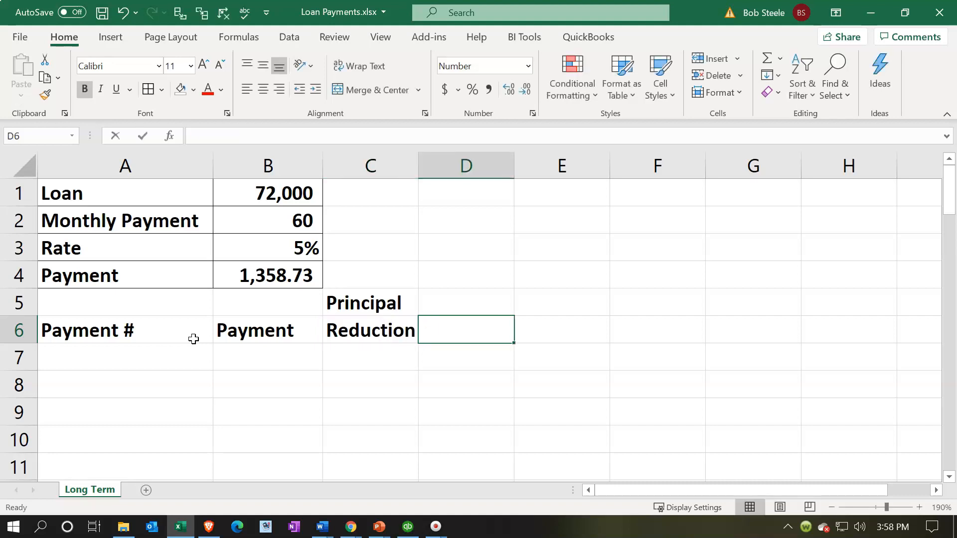
text(Principa)
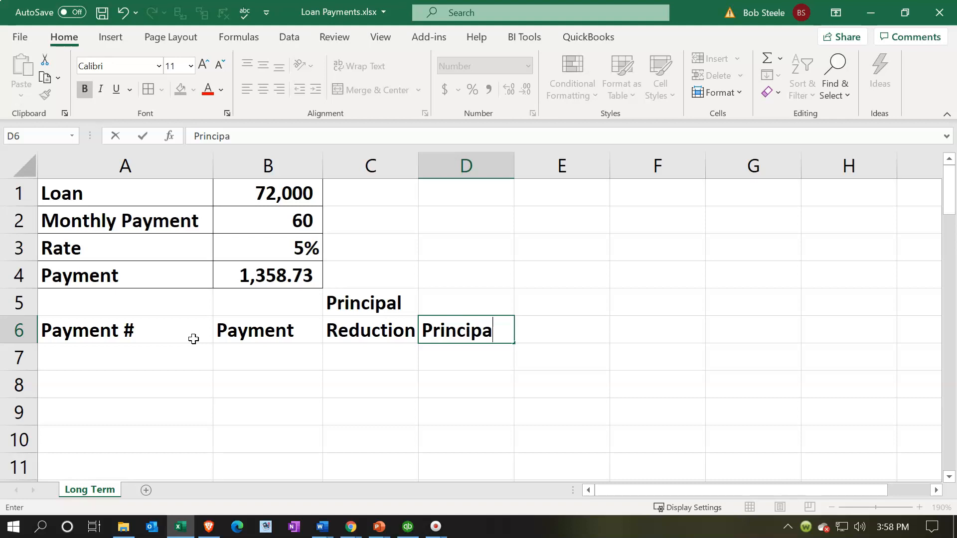
text(l)
key(Return)
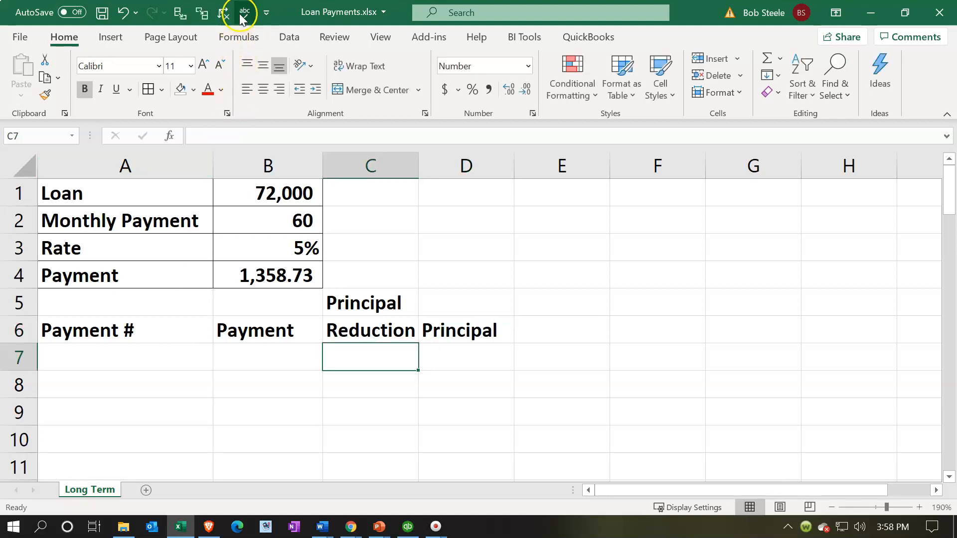
click(455, 305)
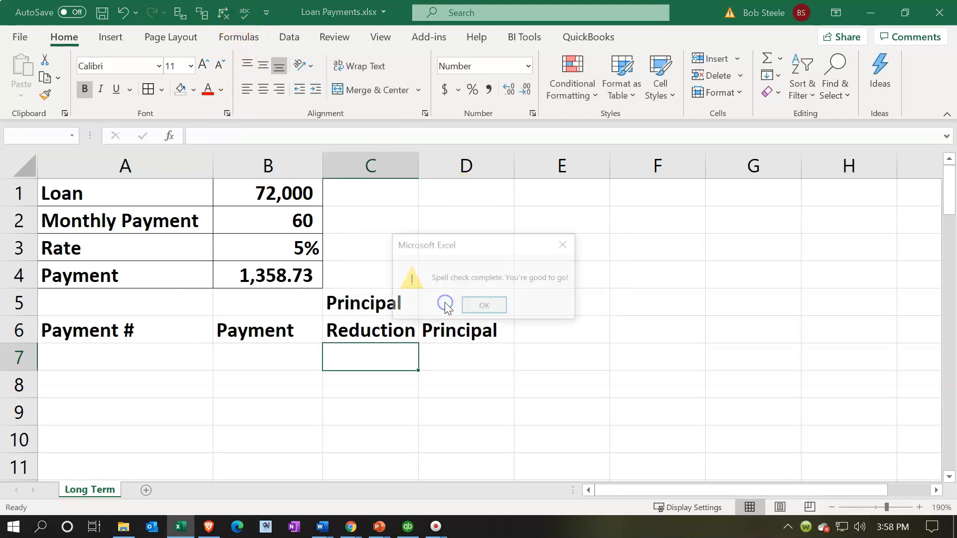
click(472, 313)
- Center the header cells A5:D6 and format them with a black fill and white text
click(213, 375)
drag(133, 301, 474, 327)
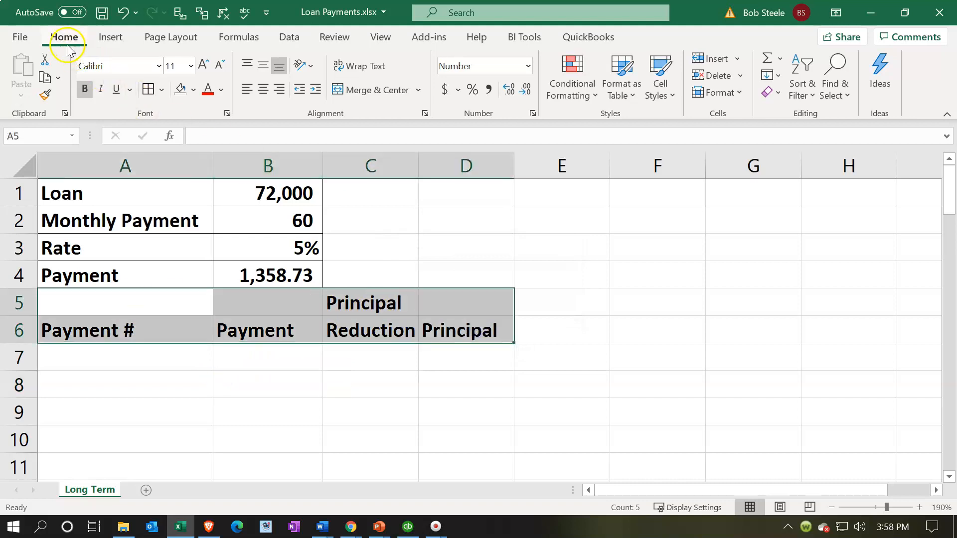
click(264, 89)
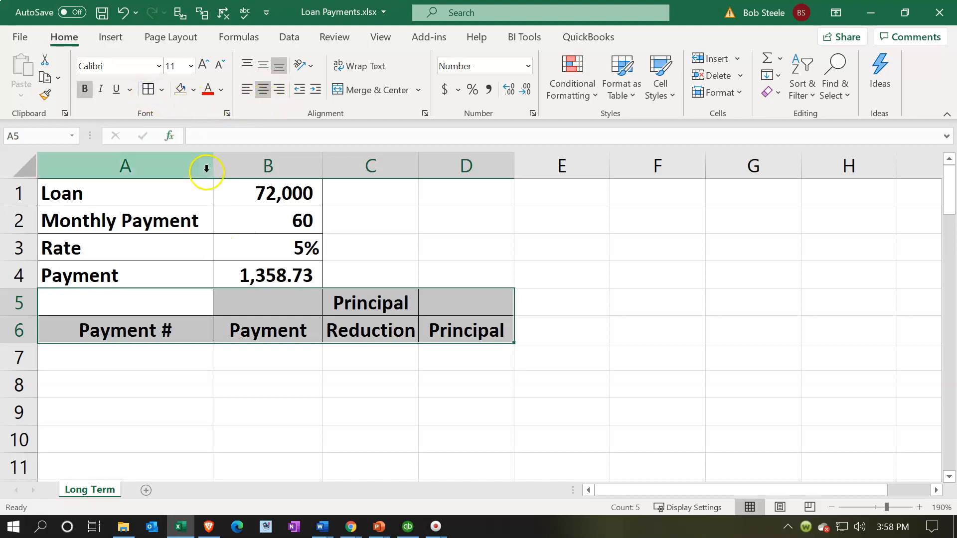
click(193, 90)
click(192, 128)
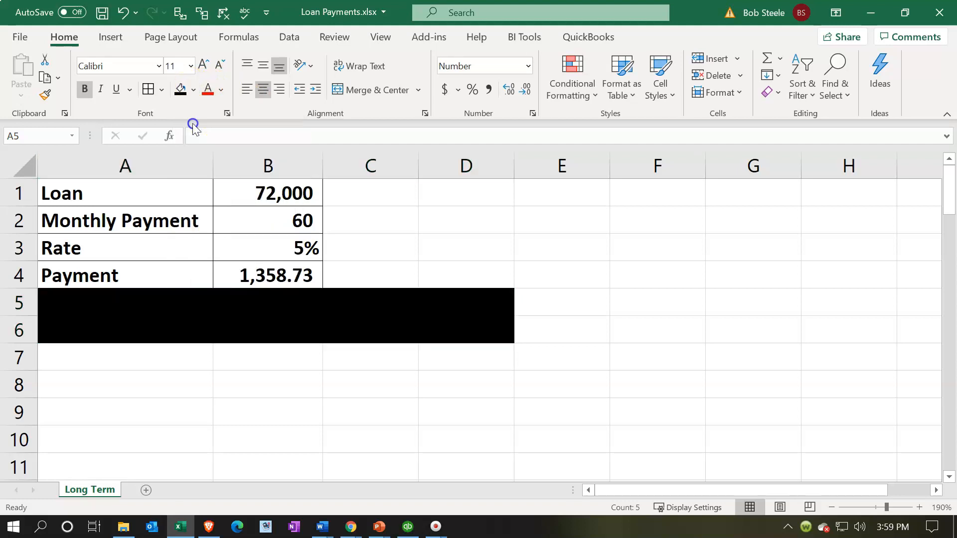
click(220, 89)
click(208, 150)
click(227, 403)
- Enter the first payment numbers, 0 in A7 and 1 in A8
click(148, 363)
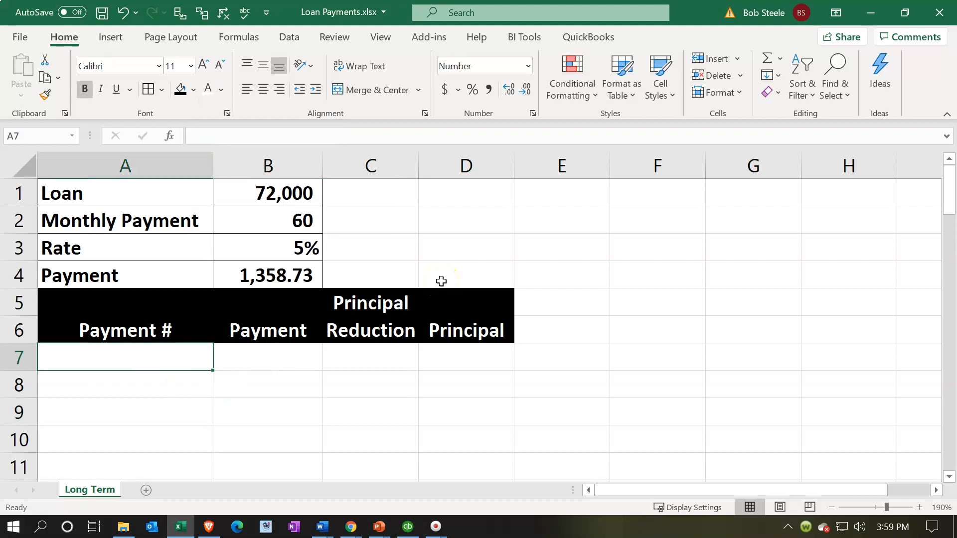
text(0)
key(Return)
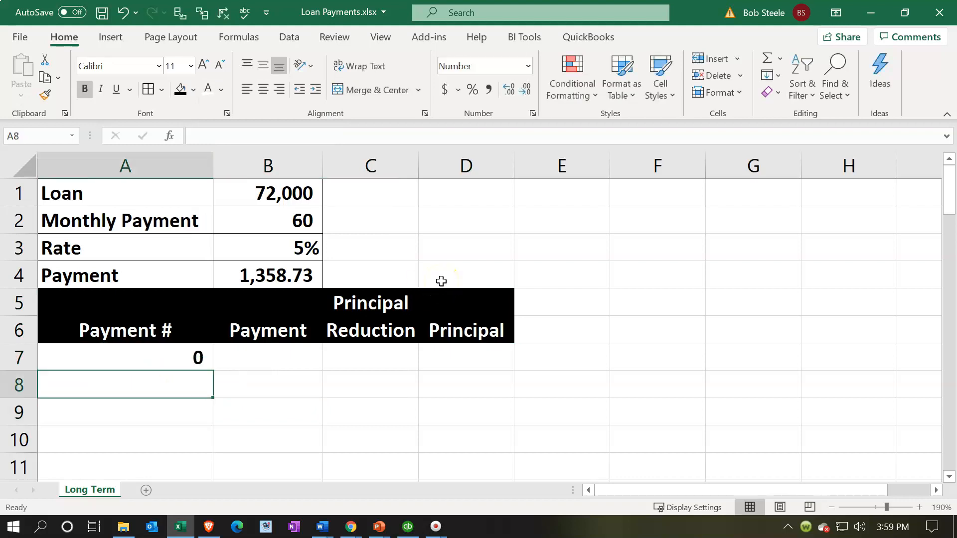
text(1)
key(Return)
- Center the payment numbers in A7:A8 and extend the series down to payment 60 in row 67
scroll(299, 320, down, 1)
drag(164, 267, 158, 305)
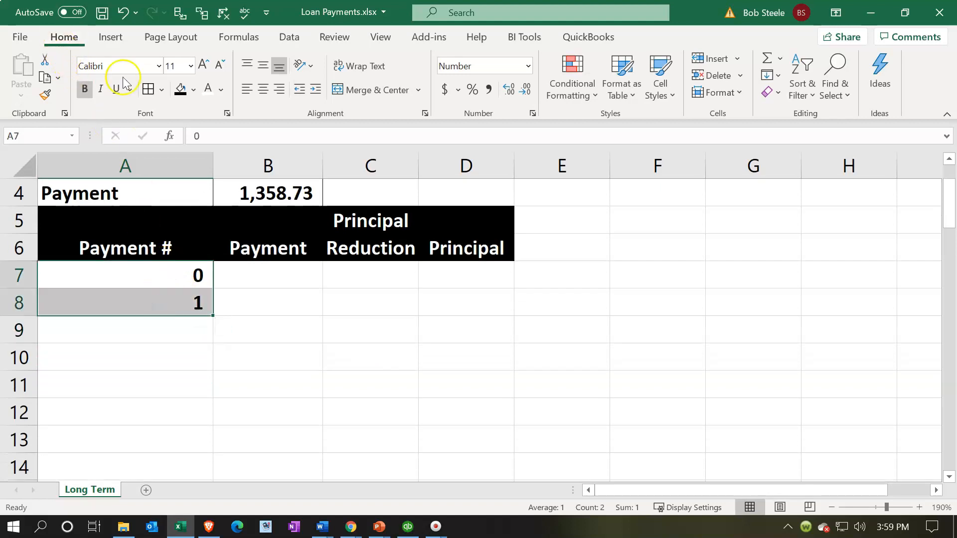
click(264, 95)
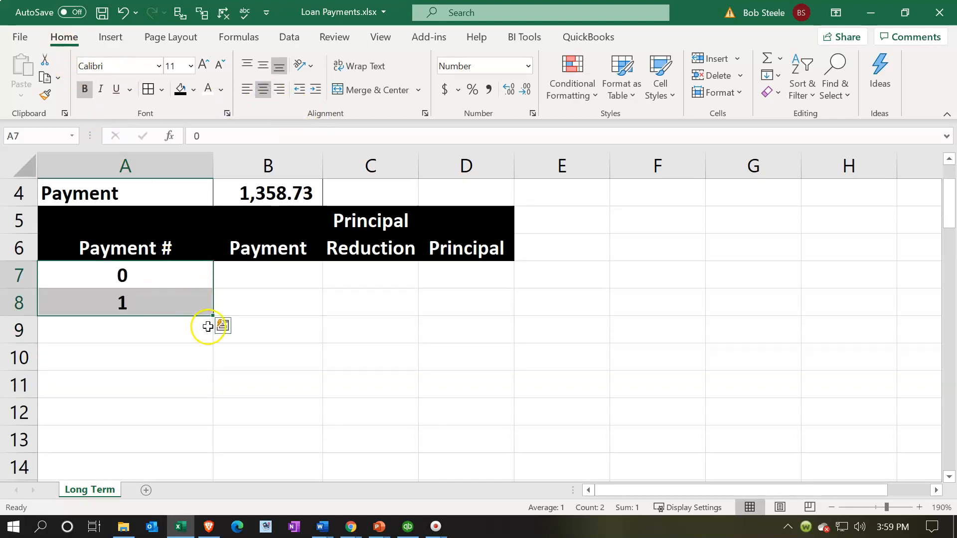
drag(212, 317, 198, 451)
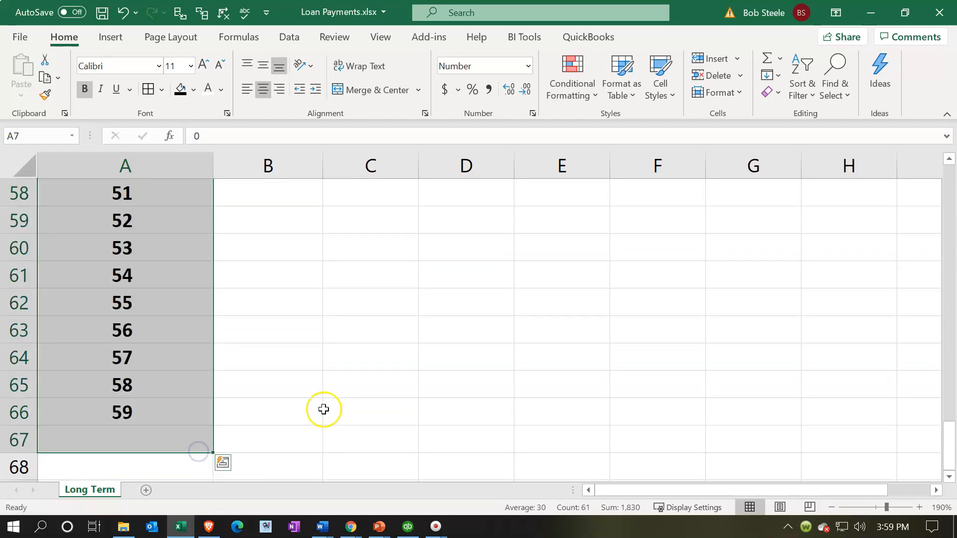
- Link the starting Principal in D7 to the loan amount with the formula =B1
scroll(324, 409, up, 19)
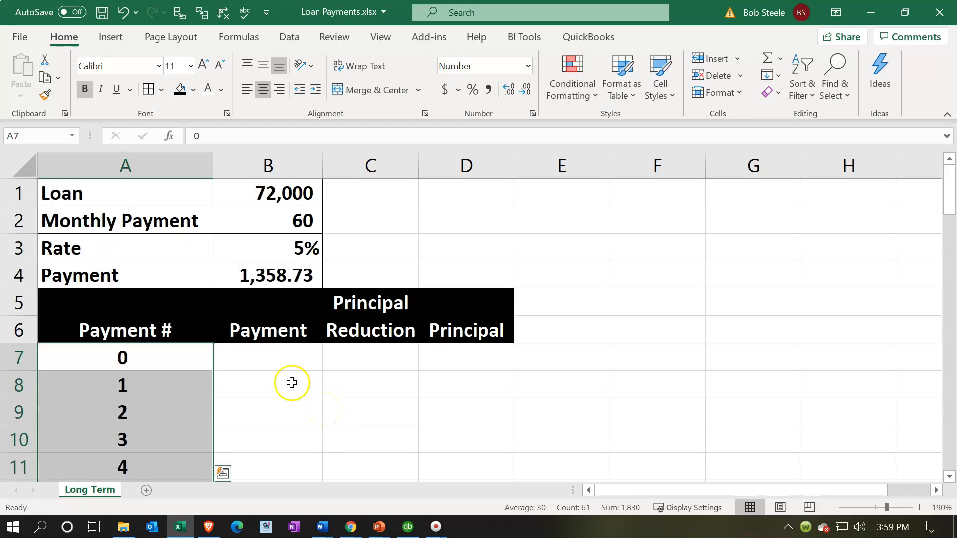
click(268, 351)
key(Right)
key(Right)
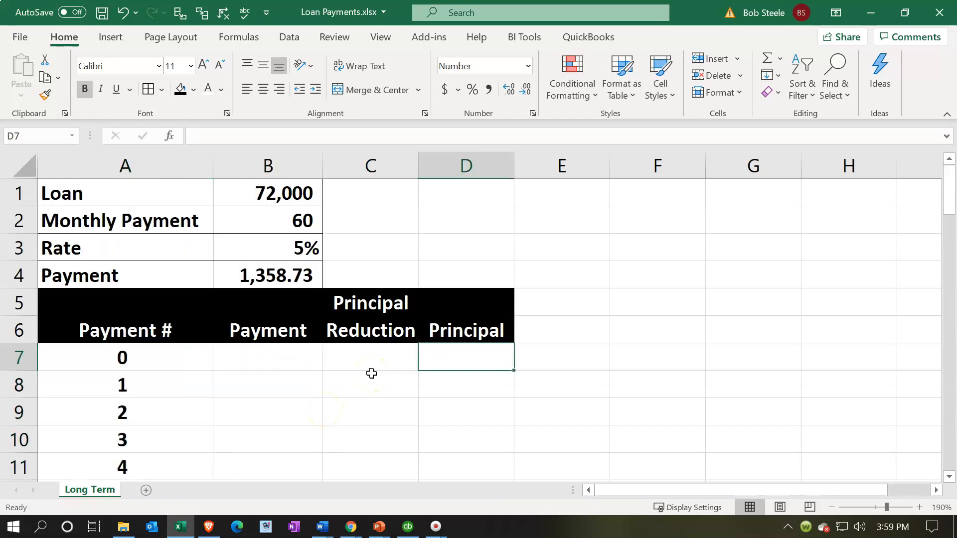
text(=)
key(Up)
key(Up)
key(Up)
key(Up)
key(Up)
key(Up)
key(Left)
key(Left)
key(Return)
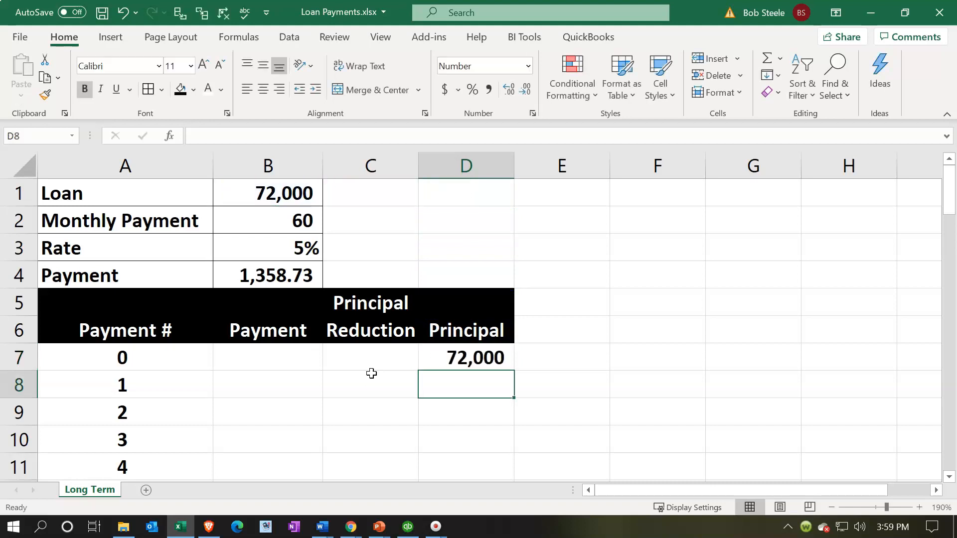
- Insert a new column C before Principal Reduction and head it Interest in C6
key(Left)
key(Left)
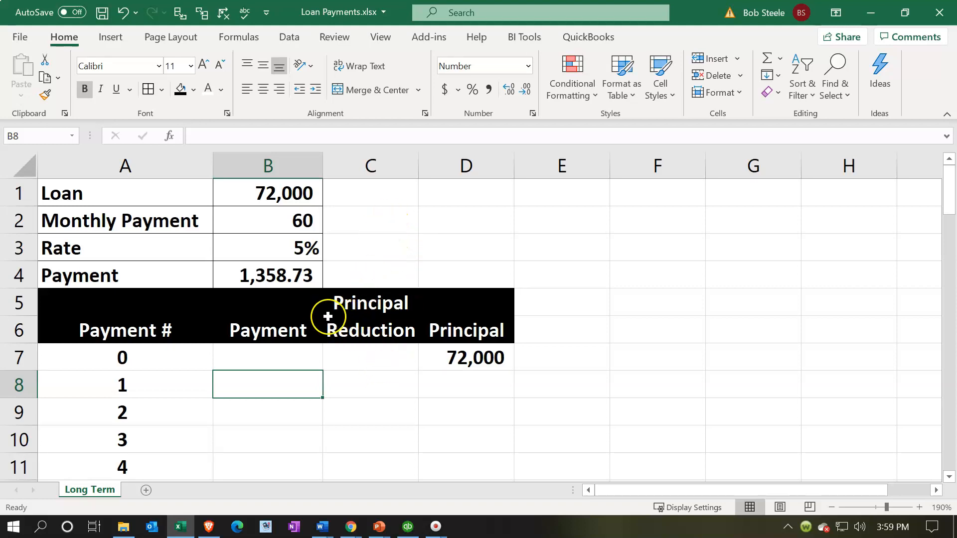
click(335, 166)
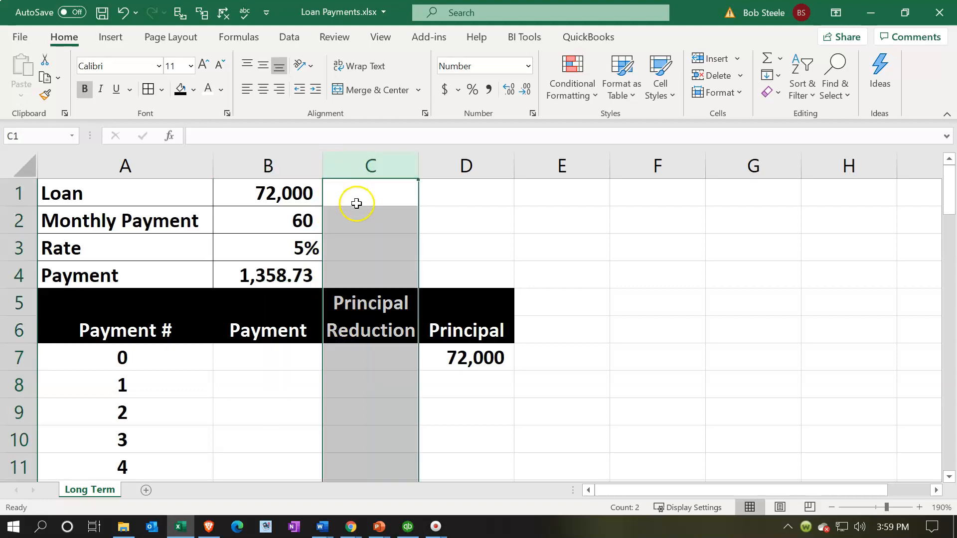
right_click(372, 245)
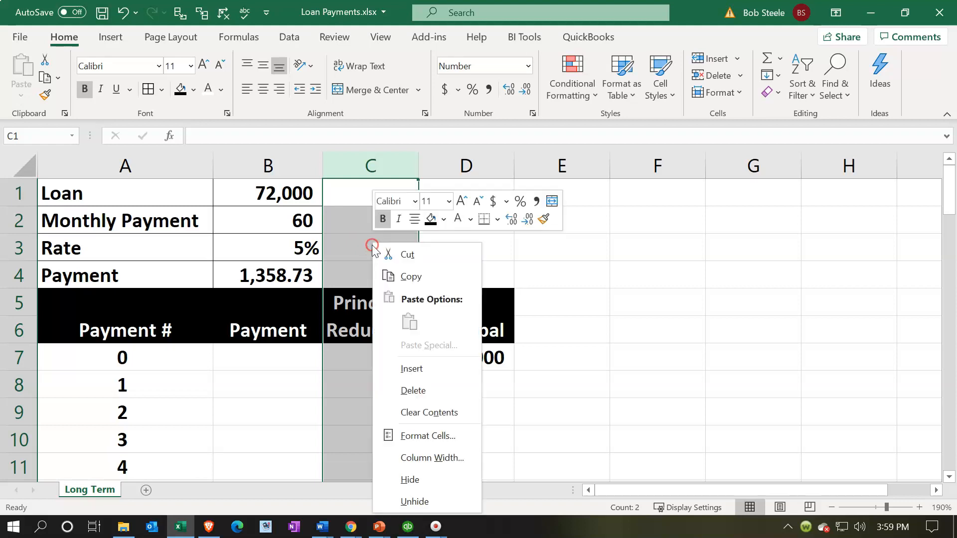
click(408, 369)
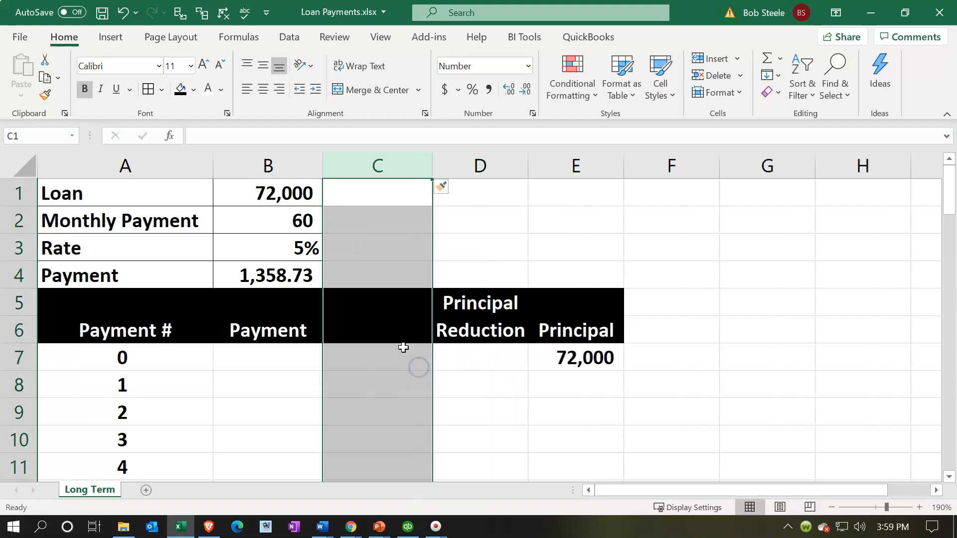
click(382, 333)
text(Int)
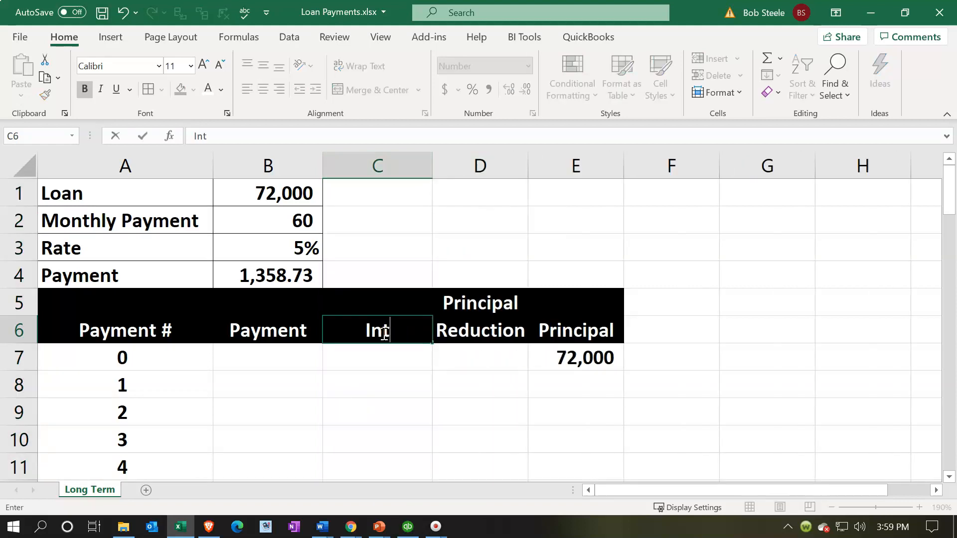
text(erest)
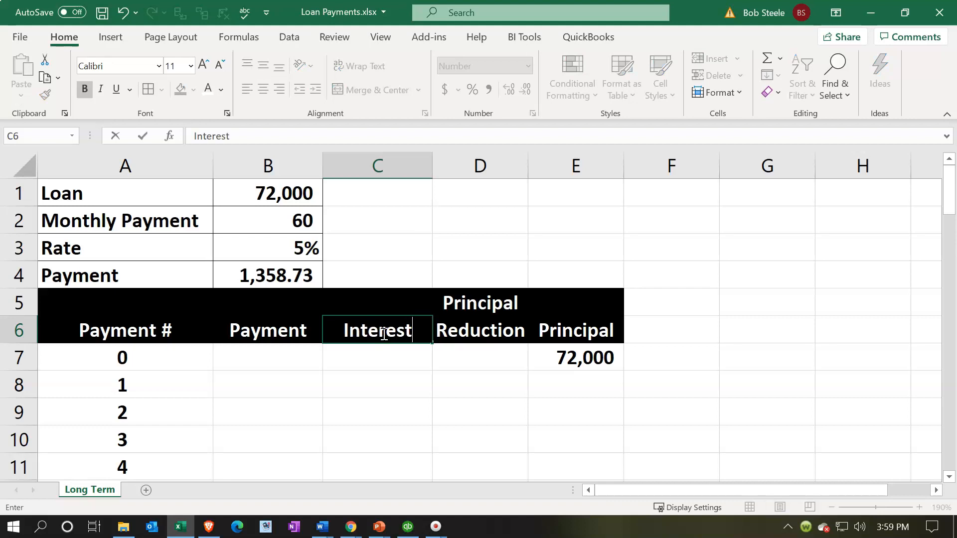
key(Return)
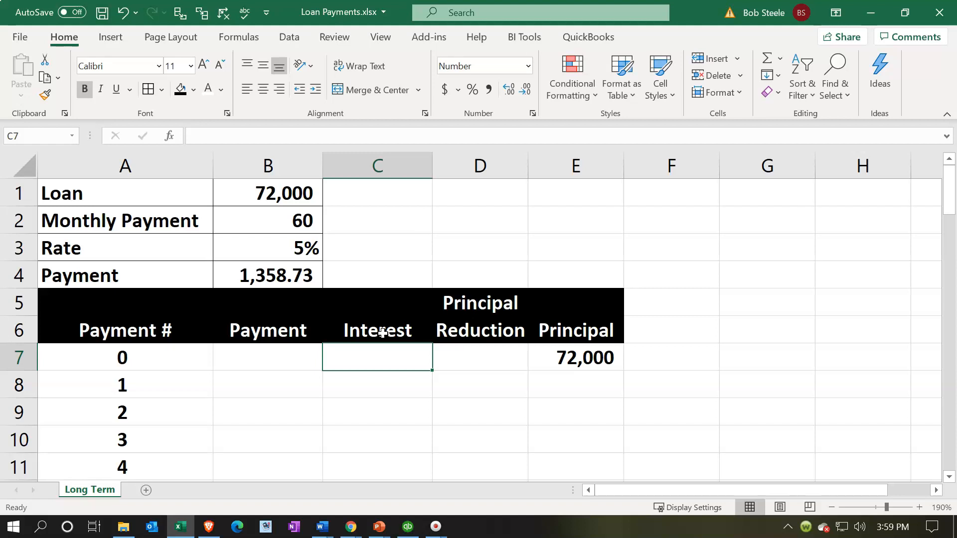
- Link the payment for payment number 1 in B8 to the calculated payment with the formula =B4
key(Down)
key(Left)
text(=)
key(Up)
key(Up)
key(Up)
key(Up)
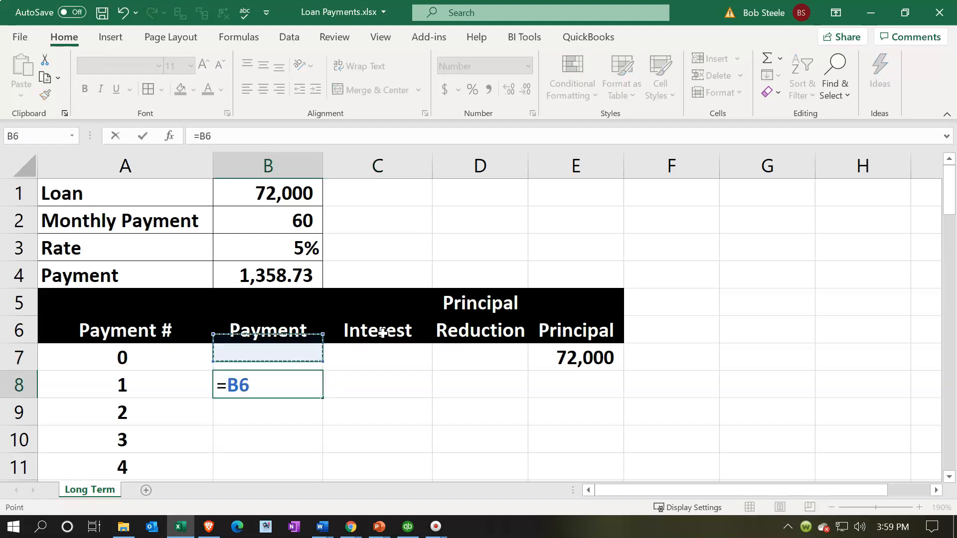
key(Return)
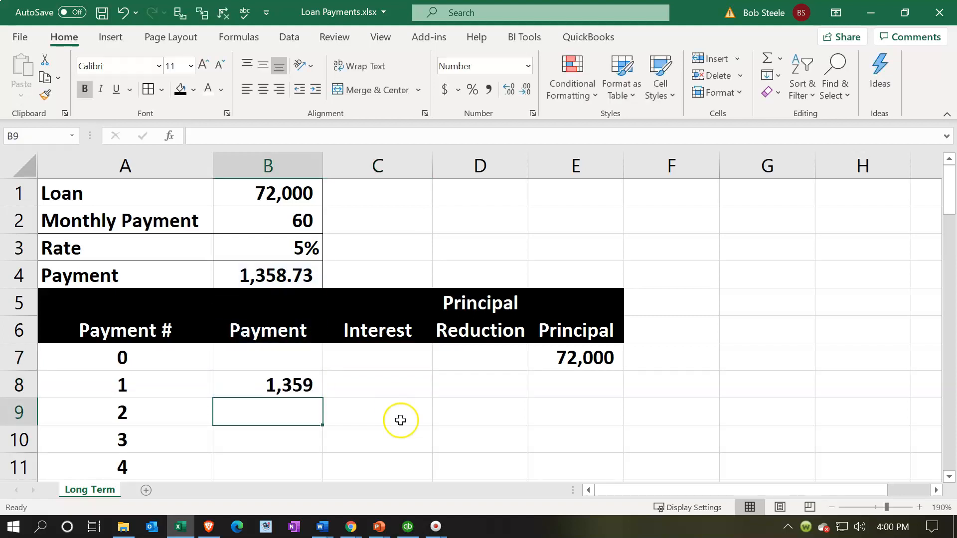
- Format the table body B7:E67 to show two decimal places
click(308, 364)
drag(308, 364, 581, 455)
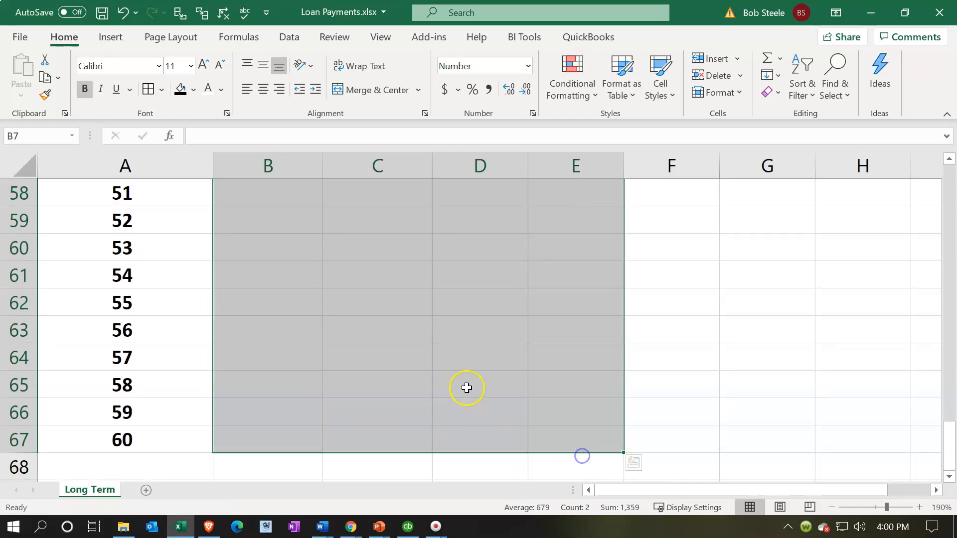
scroll(467, 388, up, 11)
scroll(467, 388, up, 8)
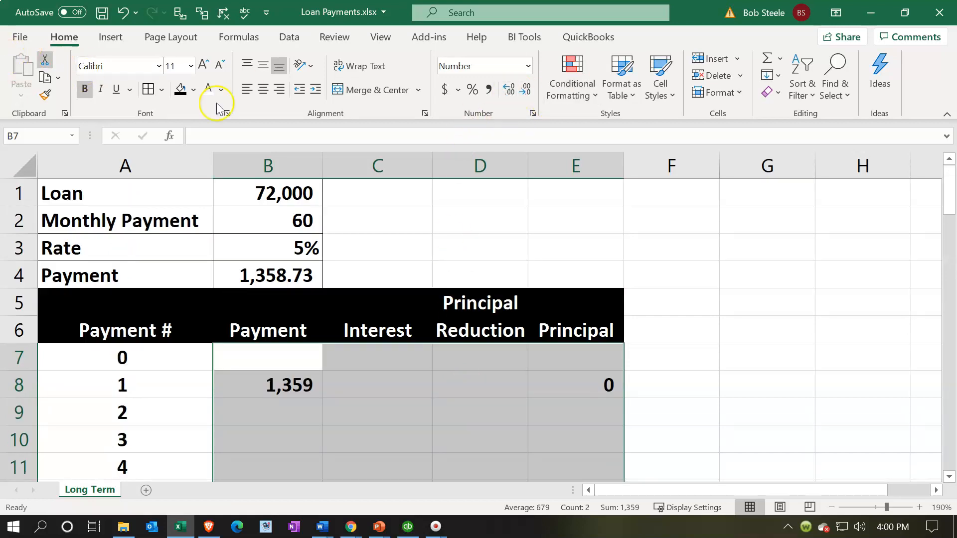
click(508, 90)
click(508, 89)
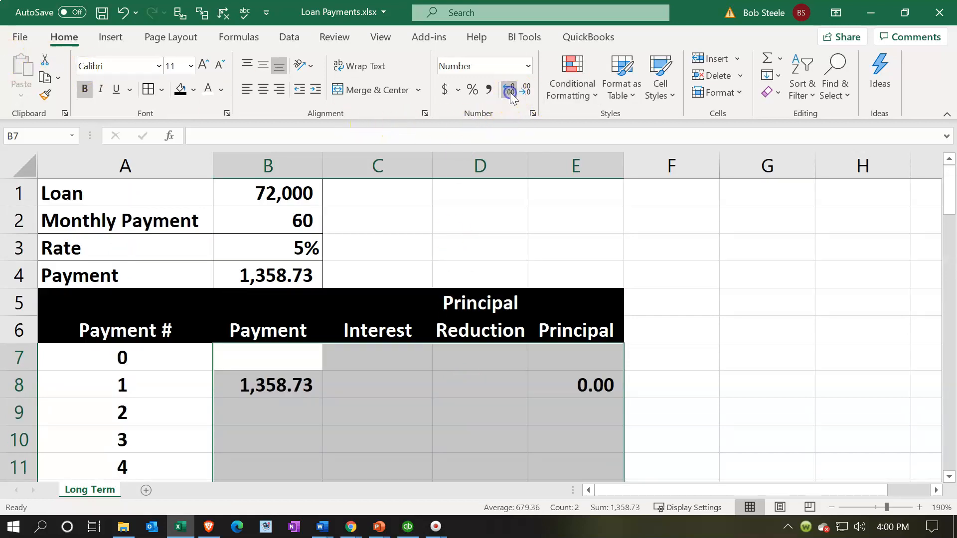
- Clear the stray formula from the Principal cell E8
click(524, 435)
click(586, 373)
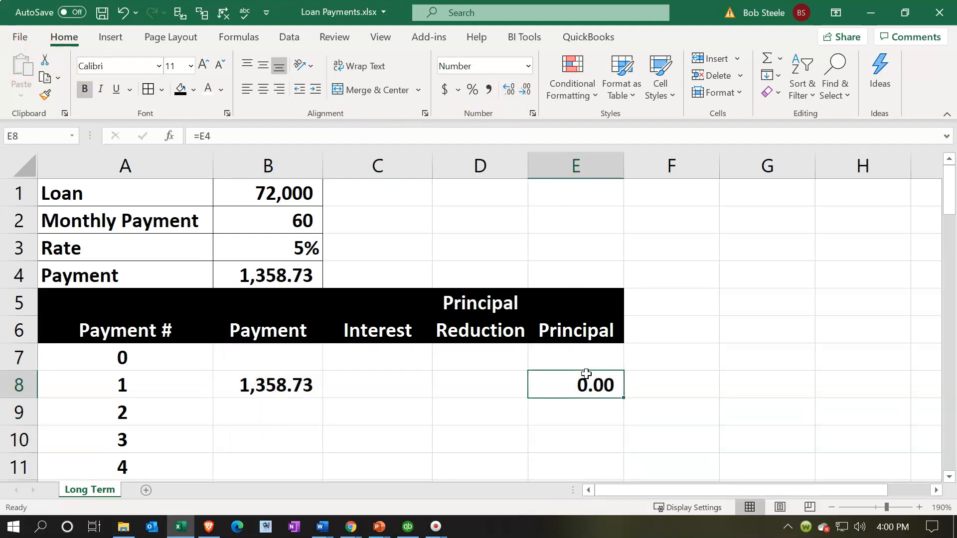
key(Delete)
- Link the starting Principal in E7 to the loan amount with the formula =B1
key(Up)
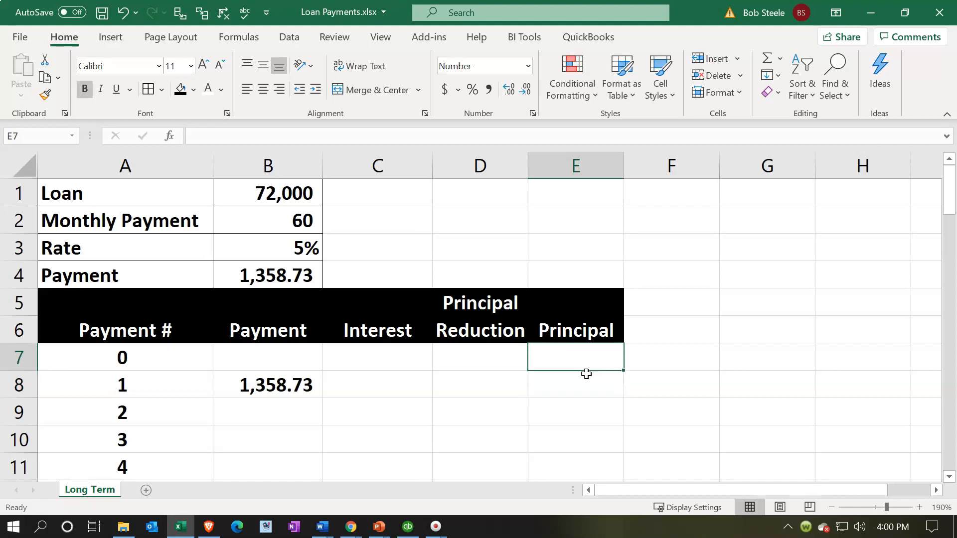
text(=)
key(Up)
key(Up)
key(Up)
key(Up)
key(Up)
key(Up)
key(Left)
key(Left)
key(Left)
key(Left)
key(Right)
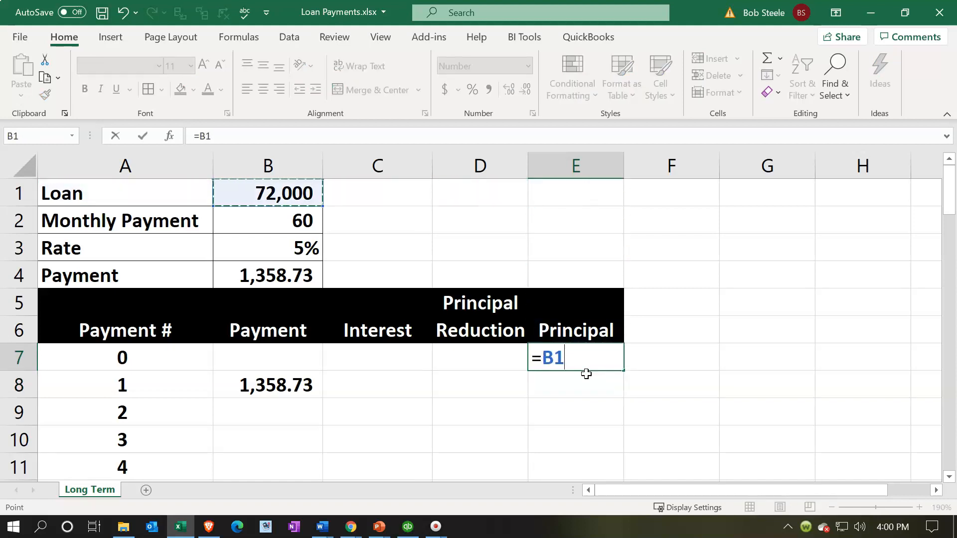
key(Return)
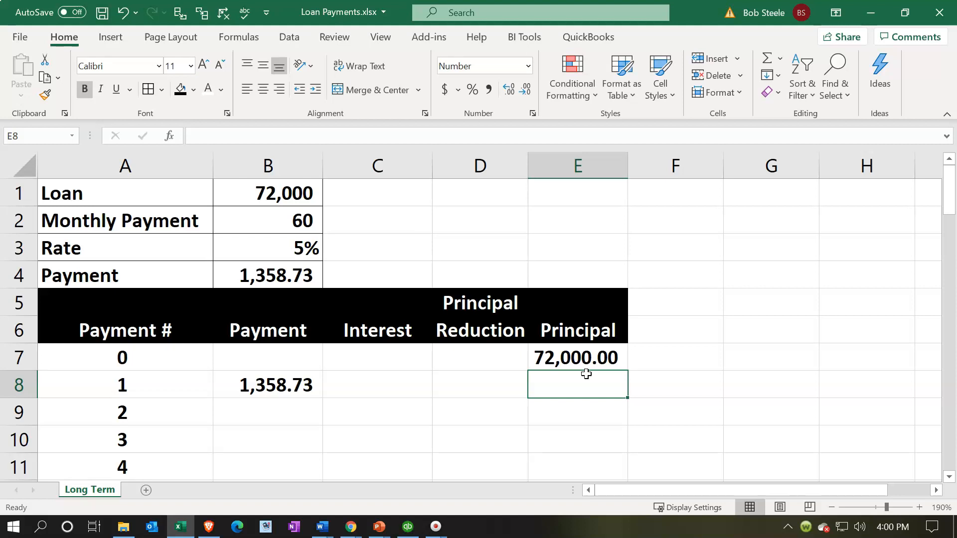
- Calculate the first month's Interest in C8 with the formula =E7*B3/12
key(Left)
key(Left)
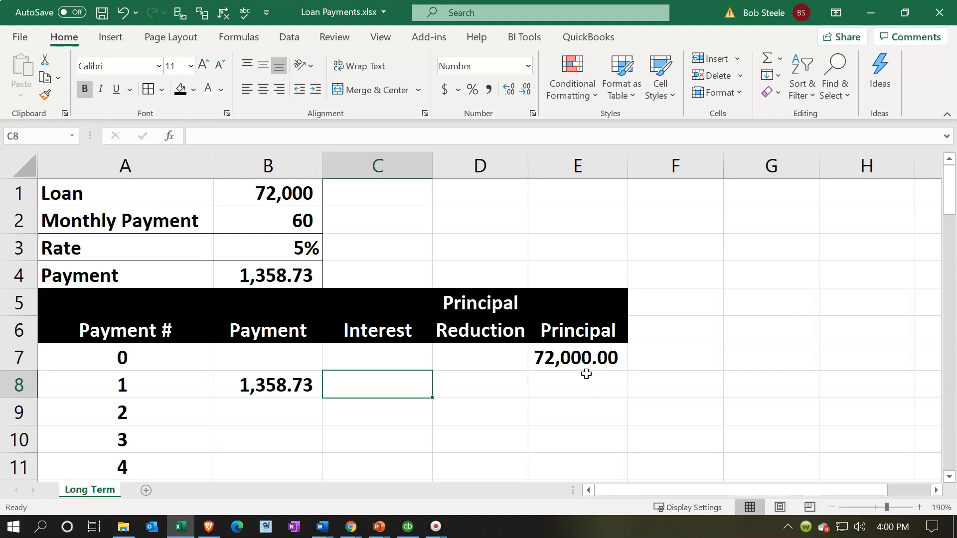
text(=)
key(Right)
key(Right)
key(Up)
text(*)
key(Up)
key(Up)
key(Up)
key(Up)
key(Up)
key(Left)
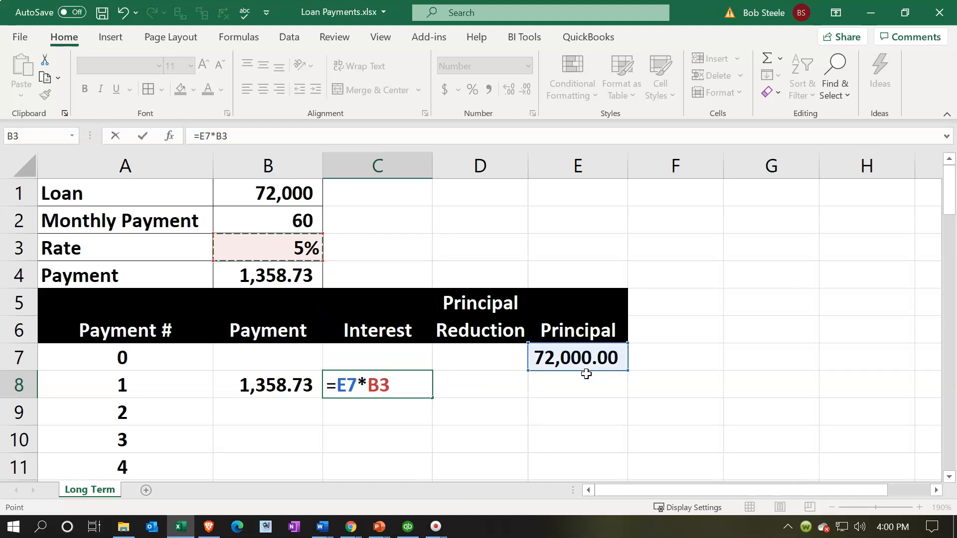
text(/12)
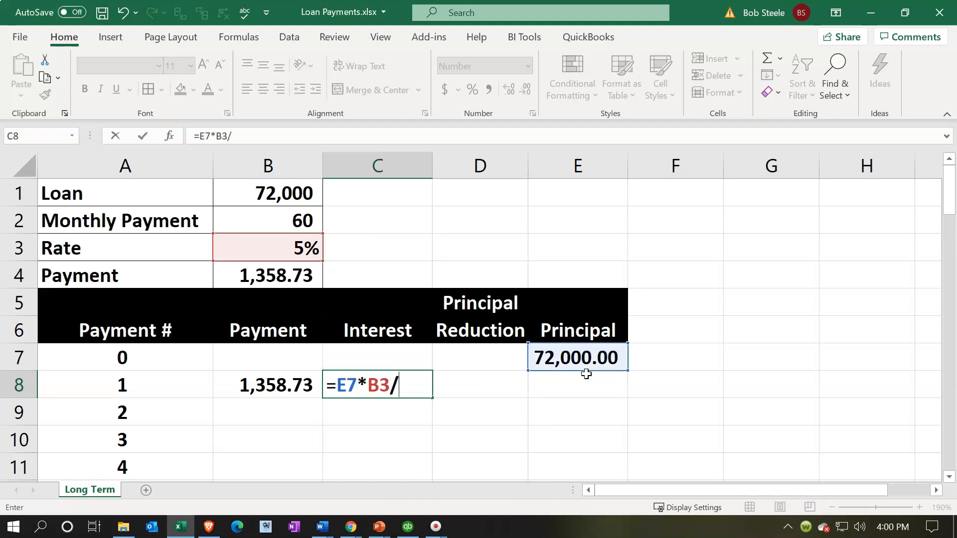
key(Return)
- Calculate the first Principal Reduction in D8 as payment less interest with the formula =B8-C8
key(Right)
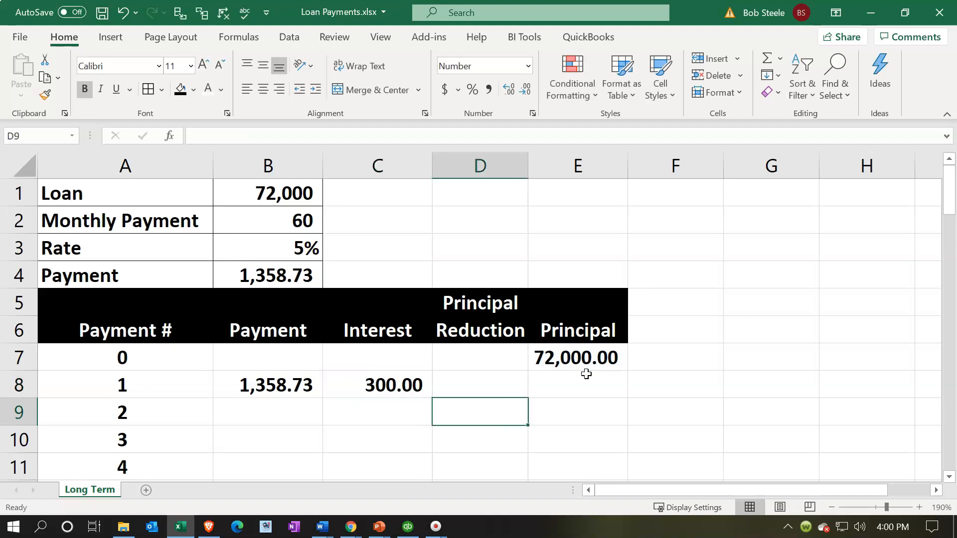
key(Up)
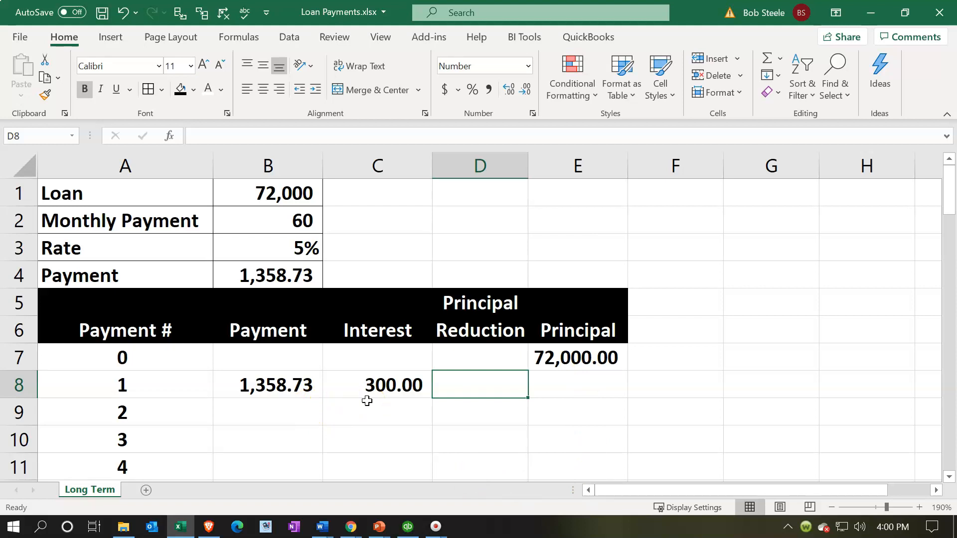
text(=)
key(Left)
key(Left)
text(-)
key(Left)
key(Return)
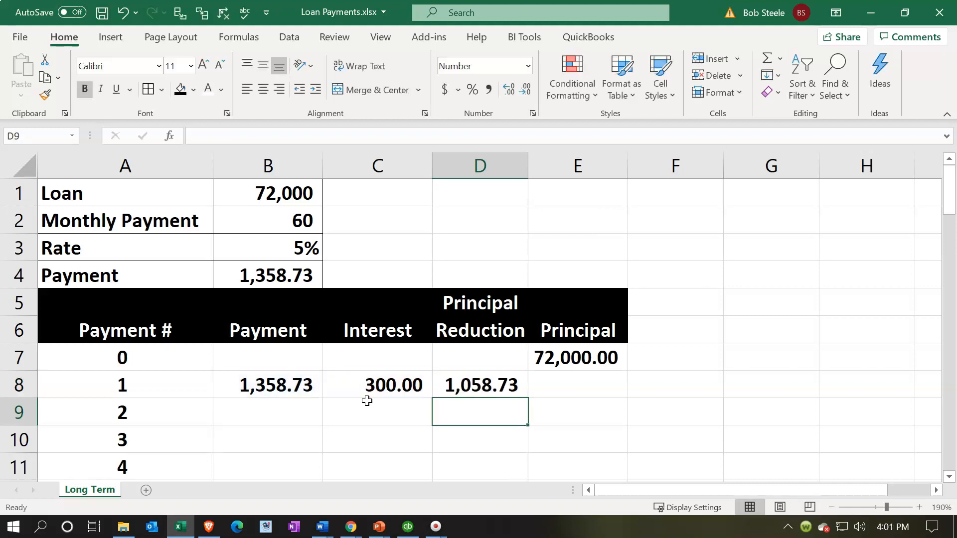
- Calculate the remaining Principal after payment 1 in E8 with the formula =E7-D8
key(Up)
key(Right)
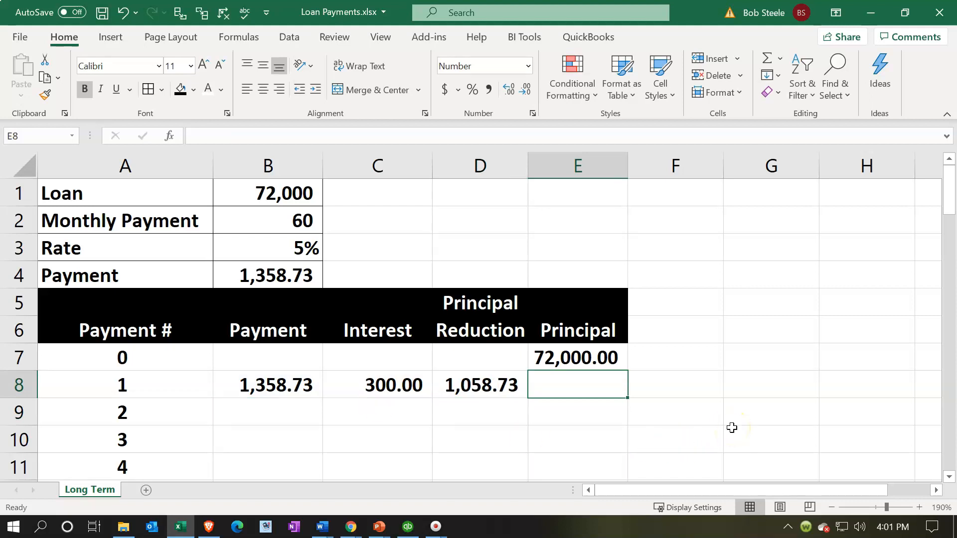
text(=)
key(Up)
text(-)
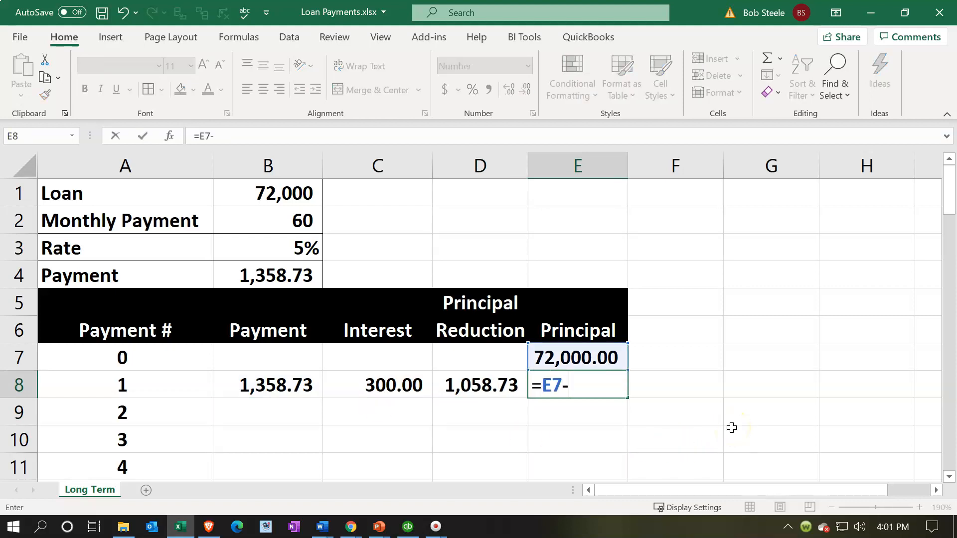
key(Left)
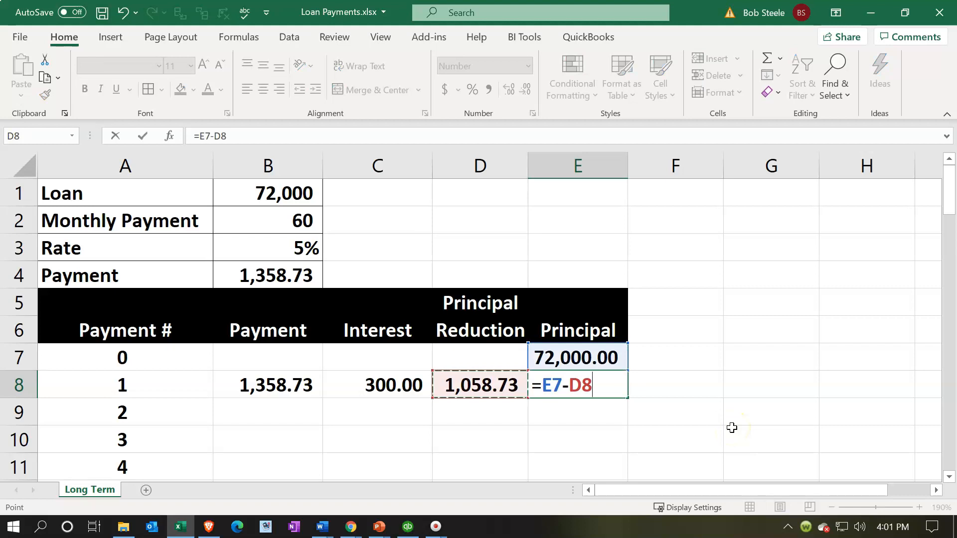
key(Return)
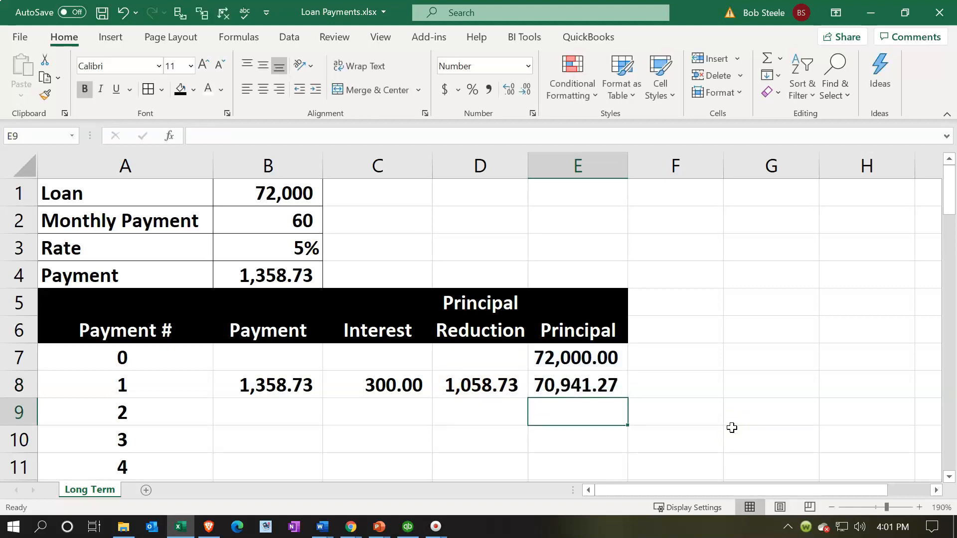
- Set the payment for payment number 2 in B9 equal to the payment above with =B8
key(Left)
key(Left)
key(Left)
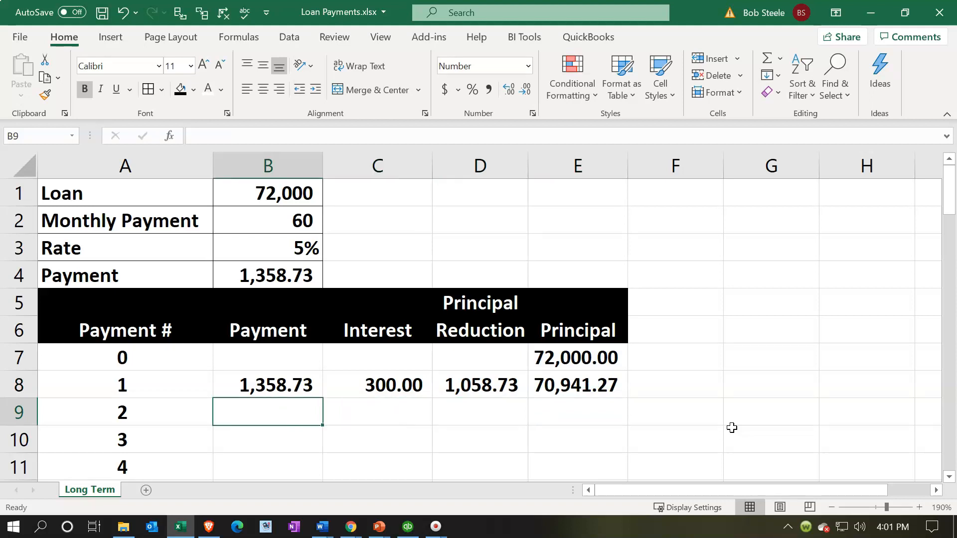
text(=)
key(Up)
key(Return)
- Calculate the Interest for payment 2 in C9 with the formula =E8*B3/12
key(Up)
key(Right)
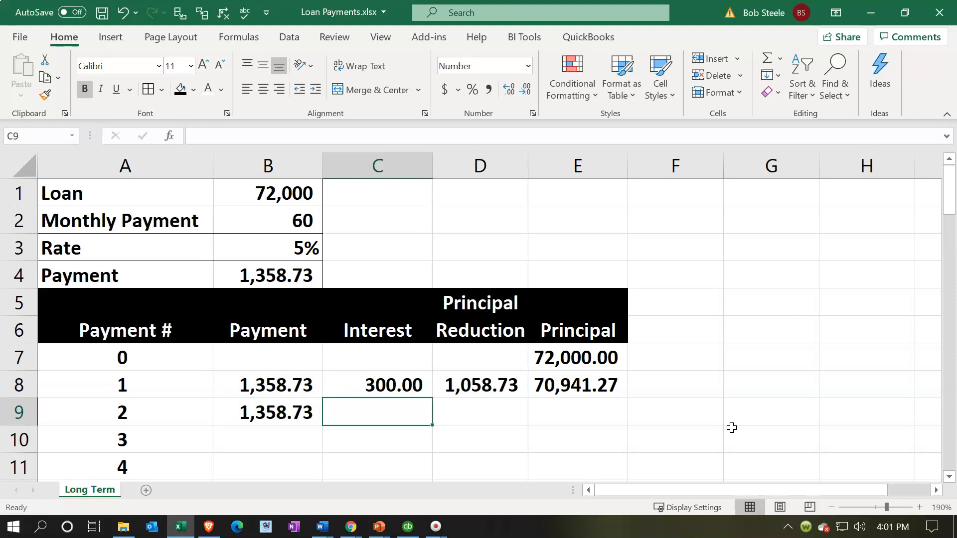
text(=)
key(Right)
key(Up)
key(Right)
text(*)
key(Up)
key(Up)
key(Up)
key(Up)
key(Up)
key(Up)
key(Left)
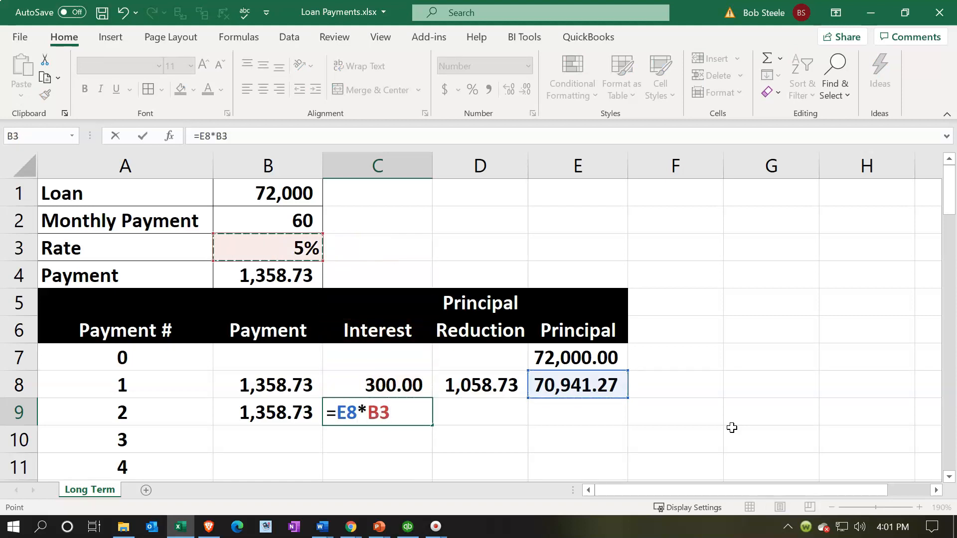
text(/12)
key(Return)
- Calculate the Principal Reduction for payment 2 in D9 with the formula =B9-C9
key(Right)
key(Up)
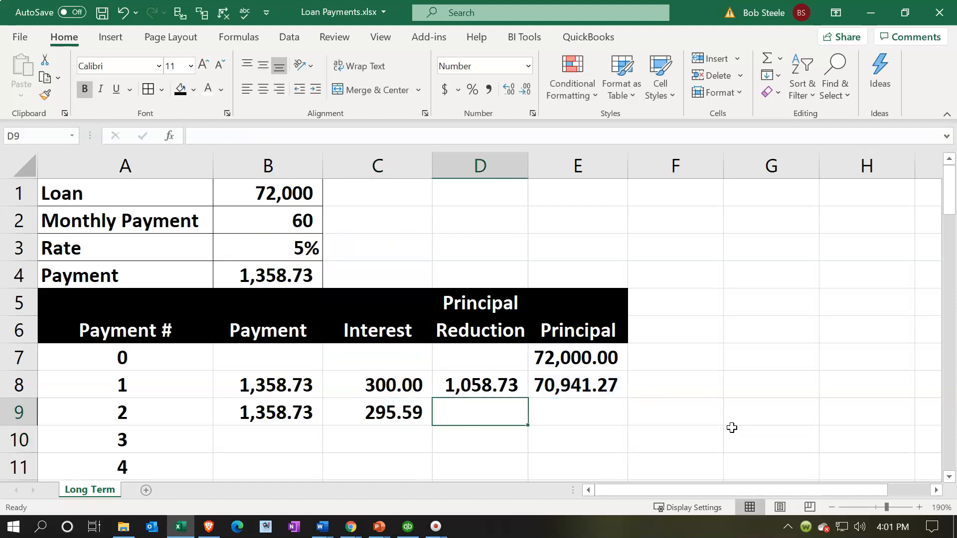
text(=)
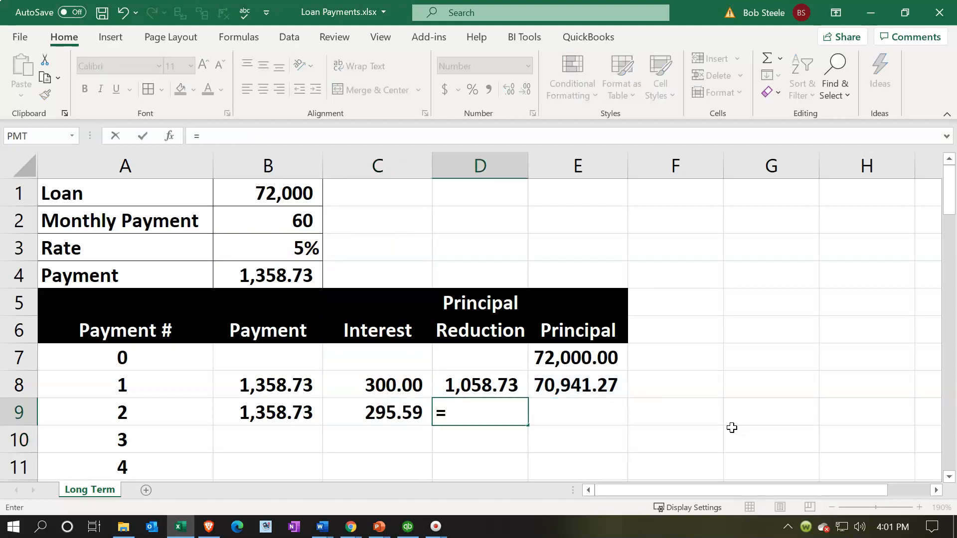
key(Left)
key(Left)
text(-)
key(Left)
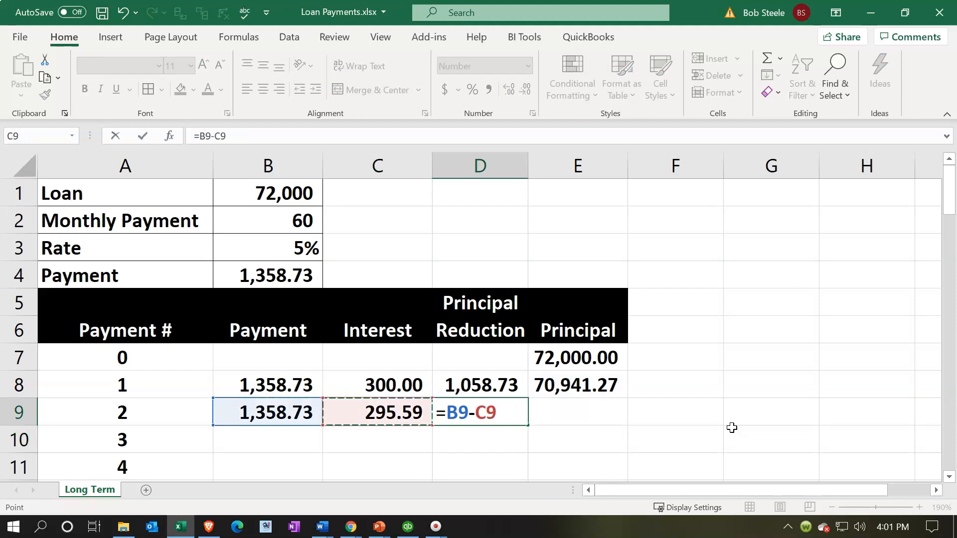
key(Return)
- Calculate the remaining Principal after payment 2 in E9 with the formula =E8-D9
key(Up)
key(Right)
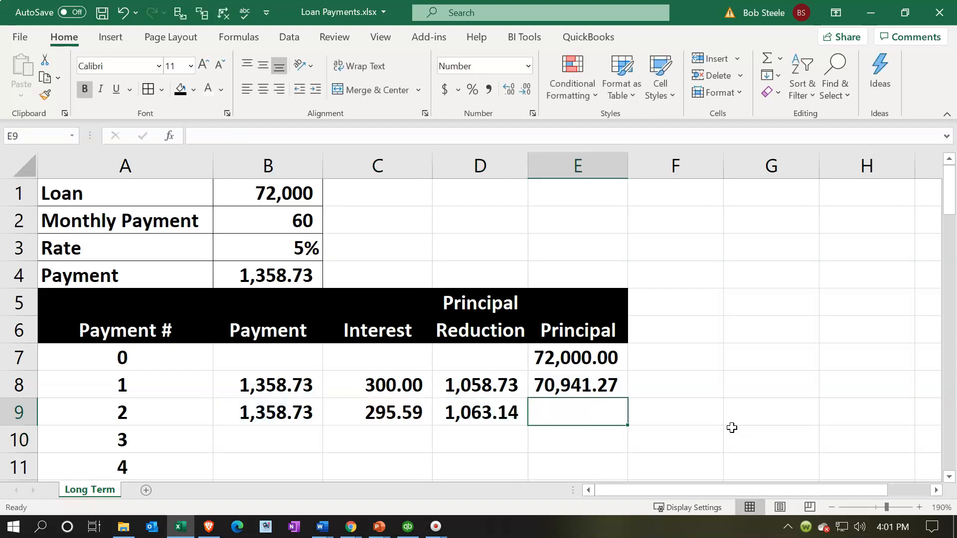
text(=)
key(Up)
text(-)
key(Left)
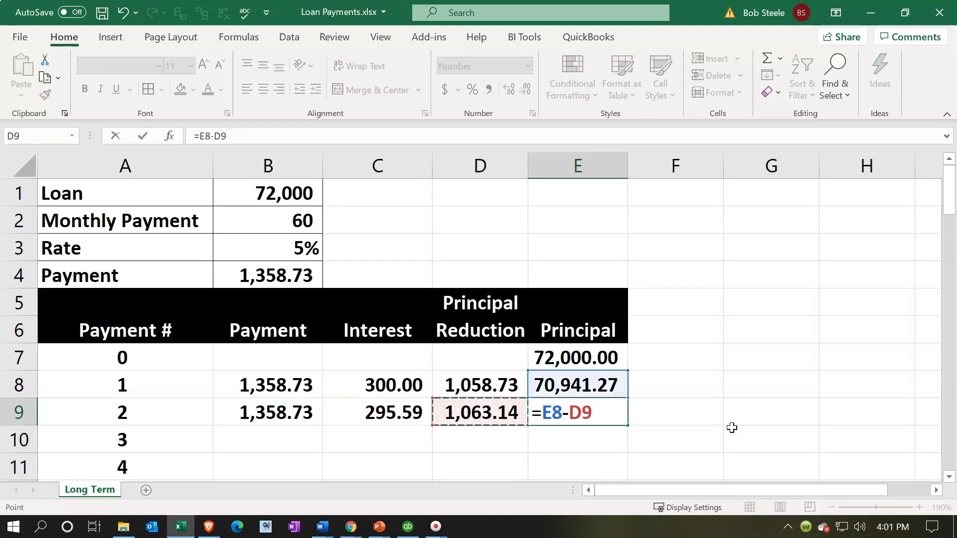
key(Return)
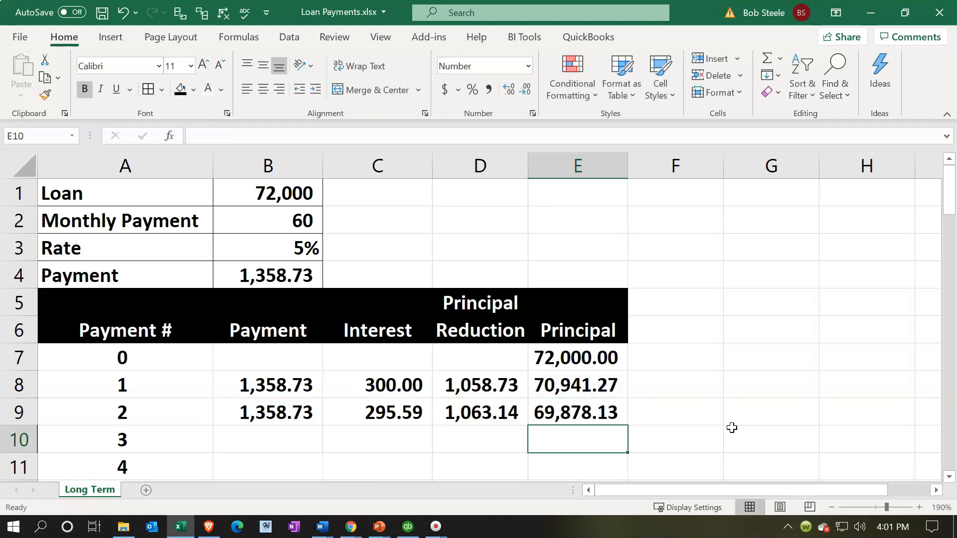
- Set the payment for payment number 3 in B10 equal to the payment above with =B9
key(Left)
key(Left)
key(Left)
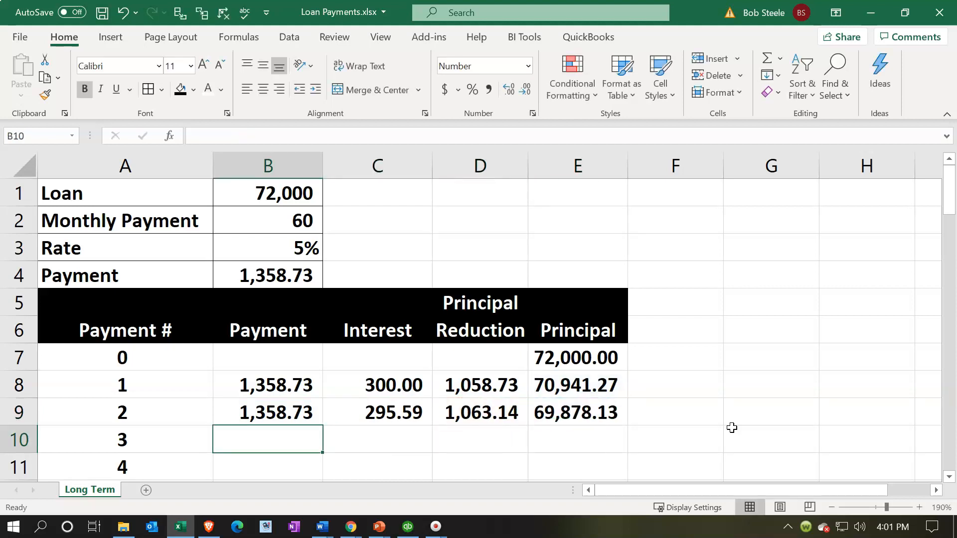
text(=)
key(Up)
key(Return)
- Calculate the Interest for payment 3 in C10 with the formula =E9*B3/12
key(Up)
key(Right)
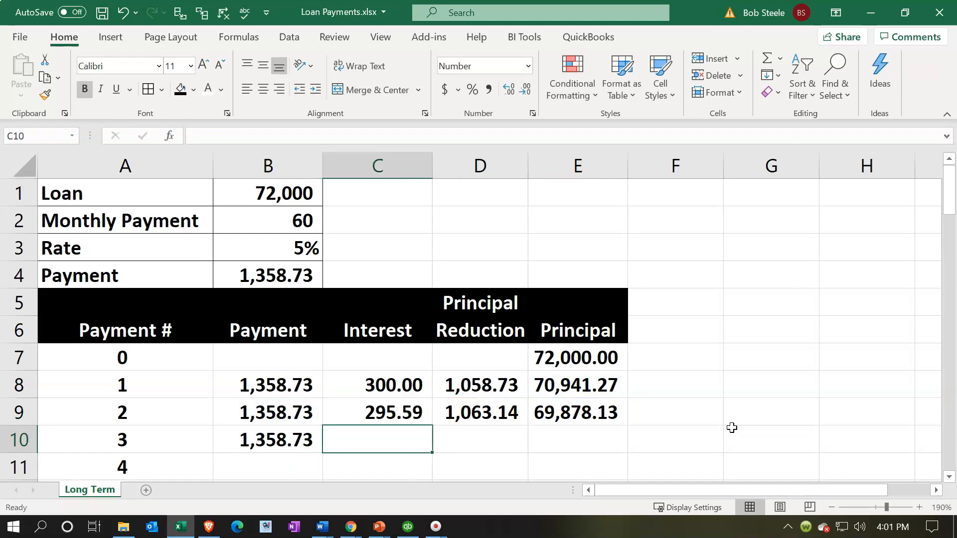
text(=)
key(Right)
key(Right)
key(Up)
text(*)
key(Up)
key(Up)
key(Up)
key(Up)
key(Up)
key(Up)
key(Up)
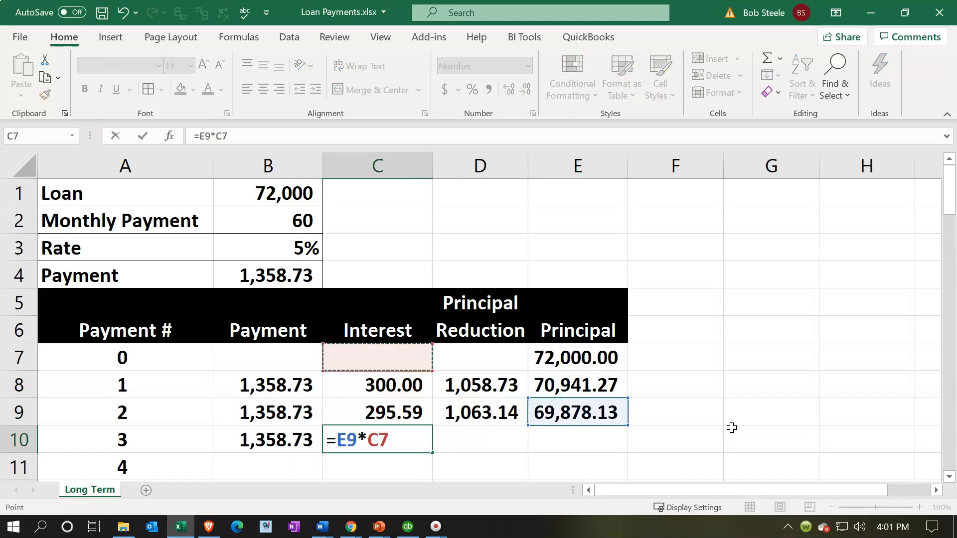
key(Left)
text(/12)
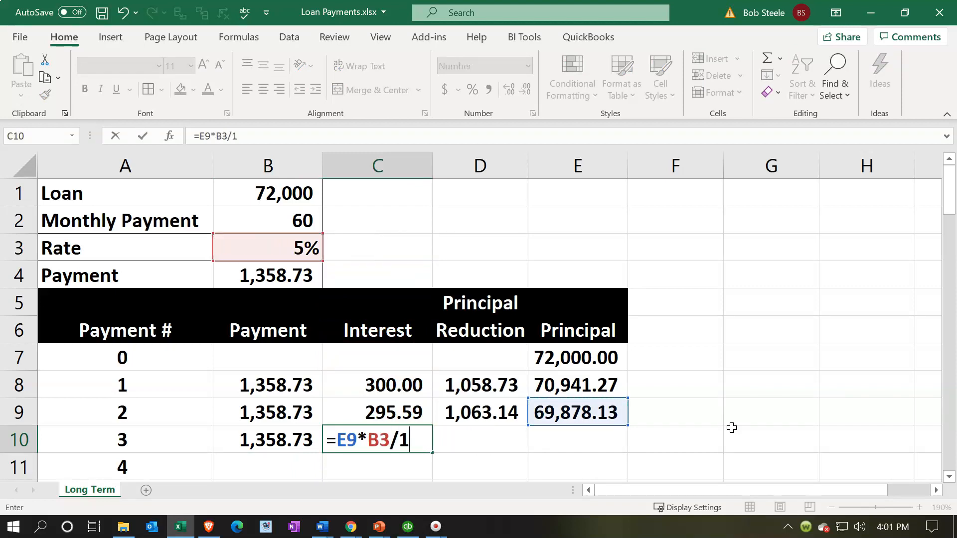
key(Return)
- Calculate the Principal Reduction for payment 3 in D10 with the formula =B10-C10
key(Up)
key(Right)
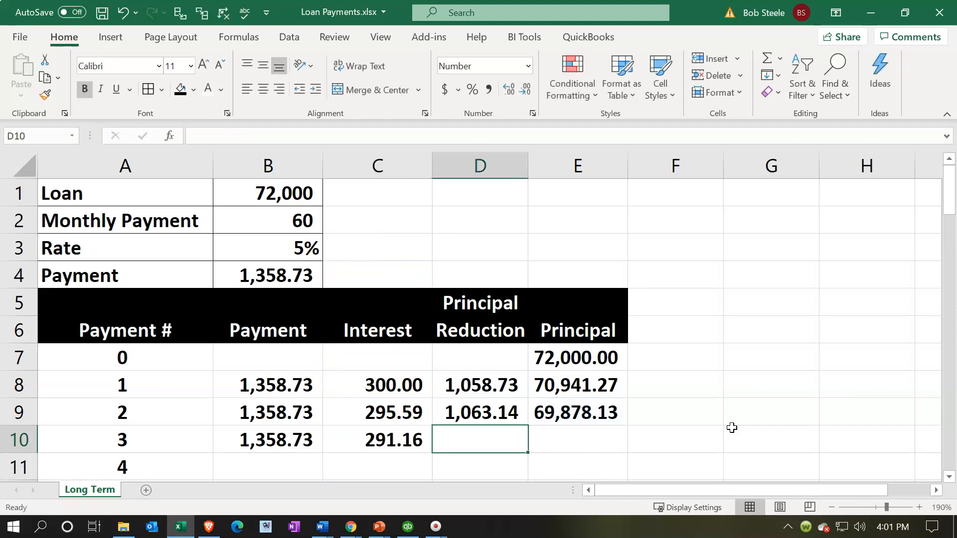
text(=)
key(Left)
key(Left)
text(-)
key(Left)
key(Return)
- Calculate the remaining Principal after payment 3 in E10 with the formula =E9-D10
key(Up)
key(Right)
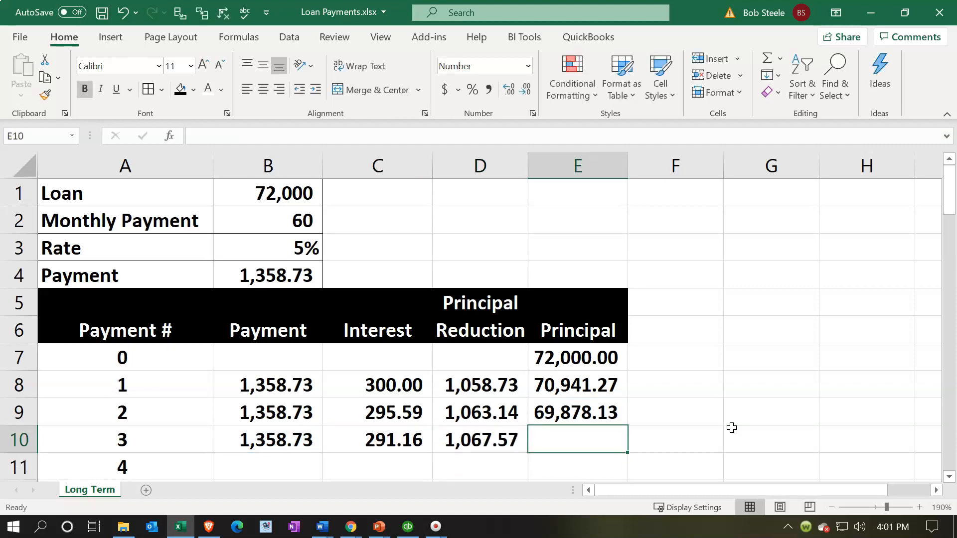
text(=)
key(Up)
text(-)
key(Left)
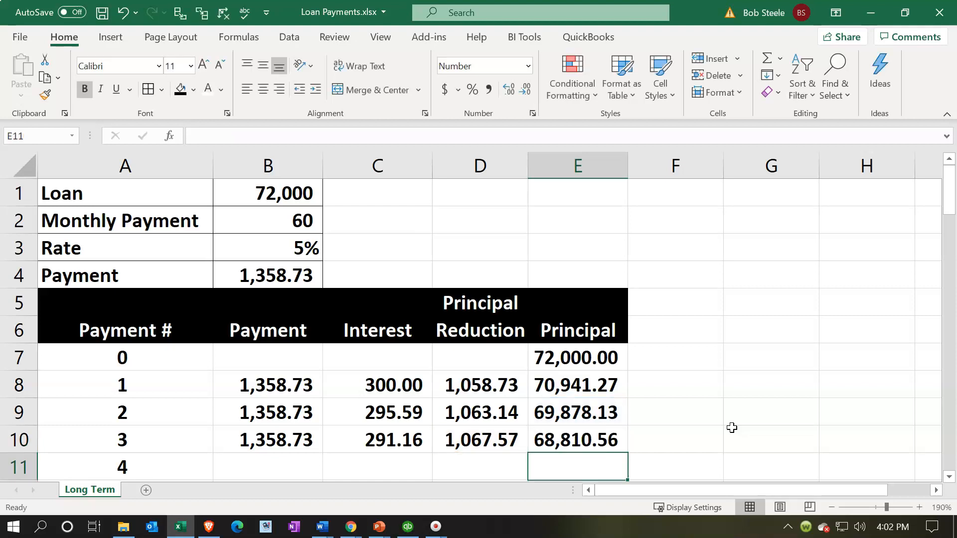
- Try copying the payment 3 formulas in B10:E10 down to row 11 and inspect the copied Payment and Interest formulas
scroll(731, 427, down, 1)
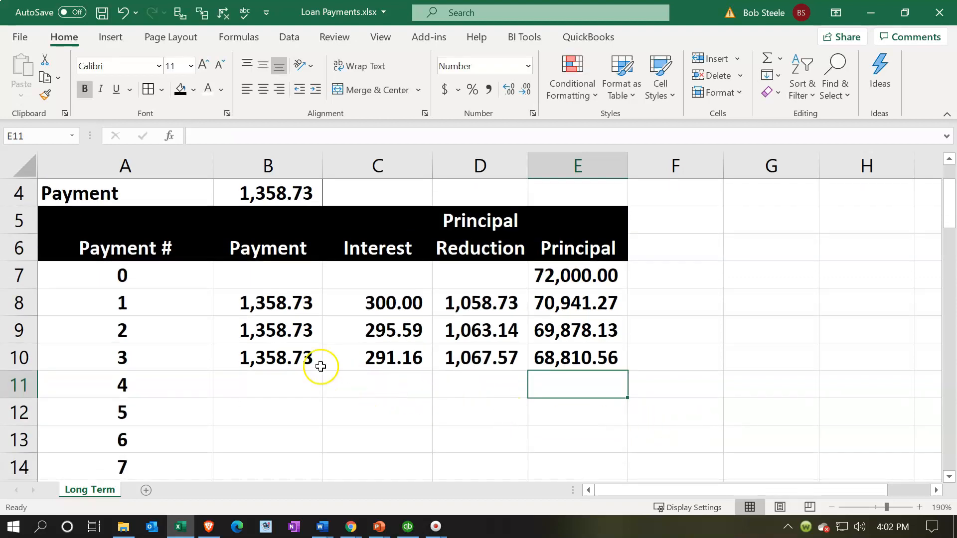
drag(309, 364, 562, 354)
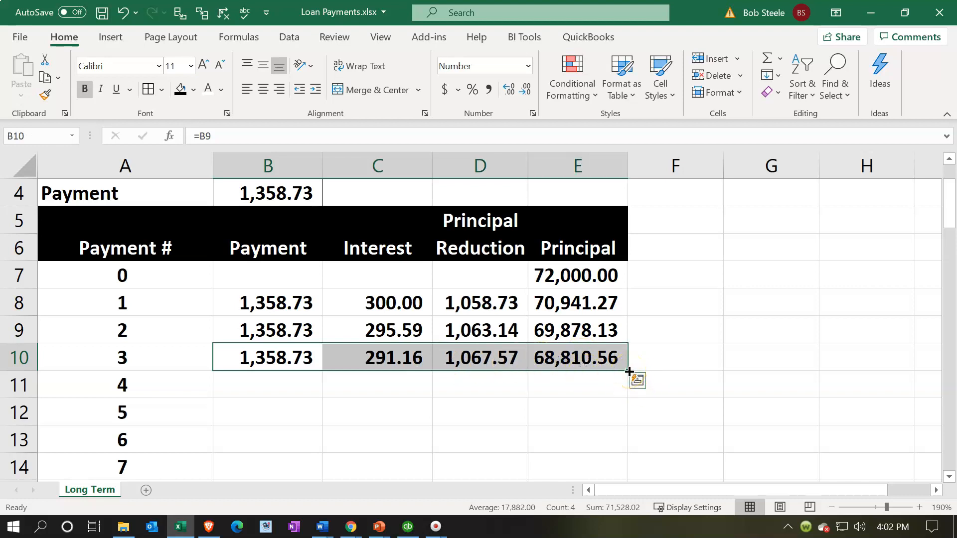
drag(629, 372, 626, 389)
click(297, 384)
double_click(295, 384)
key(Return)
double_click(356, 384)
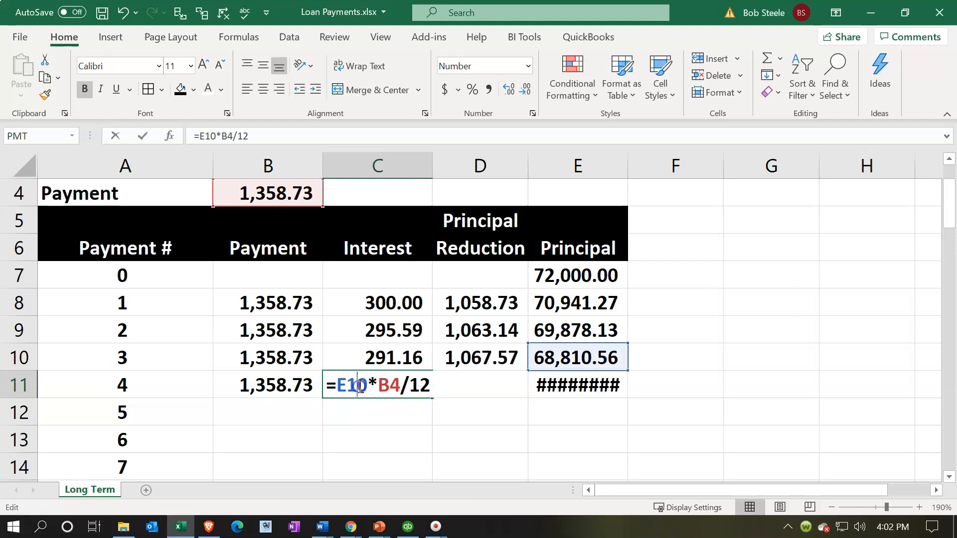
scroll(508, 304, up, 1)
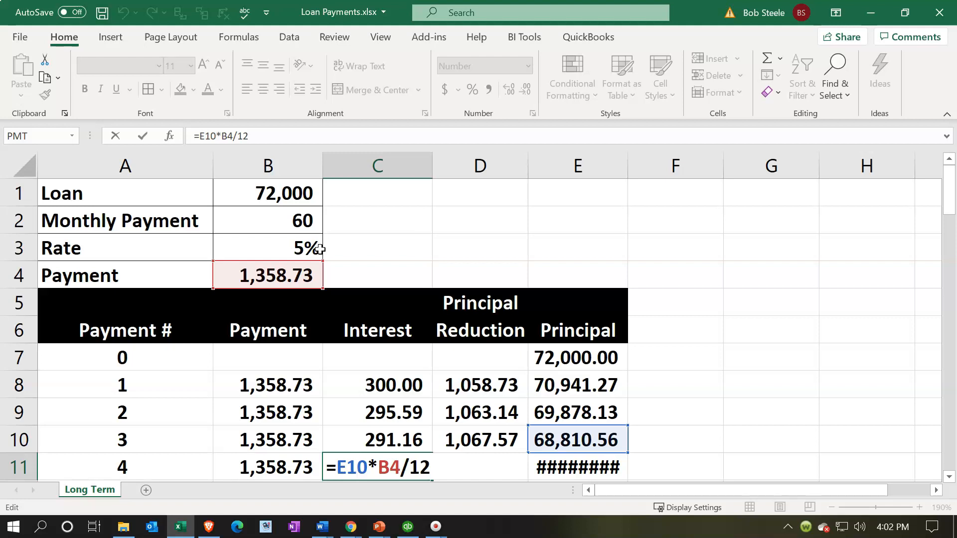
key(Return)
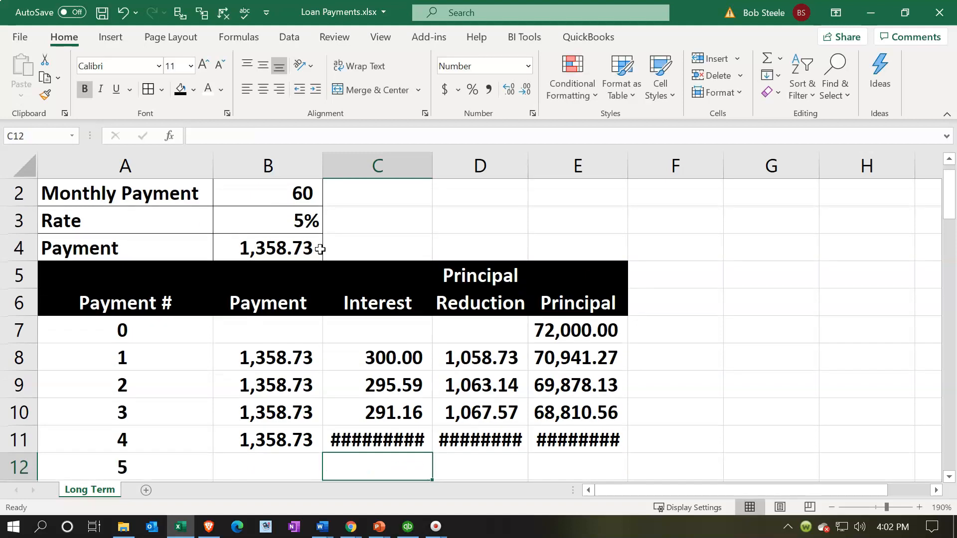
- Clear the copied formulas for payment 4 from B11:E11
drag(296, 439, 544, 436)
key(Delete)
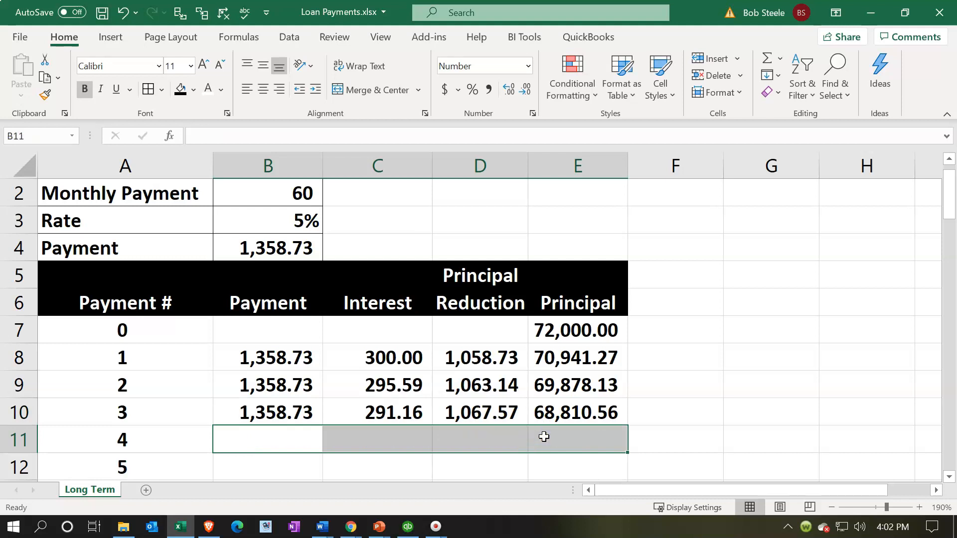
- Make the rate reference absolute in the payment 3 Interest formula in C10, so it reads =E9*$B$3/12
scroll(427, 315, down, 1)
double_click(397, 333)
scroll(396, 349, up, 1)
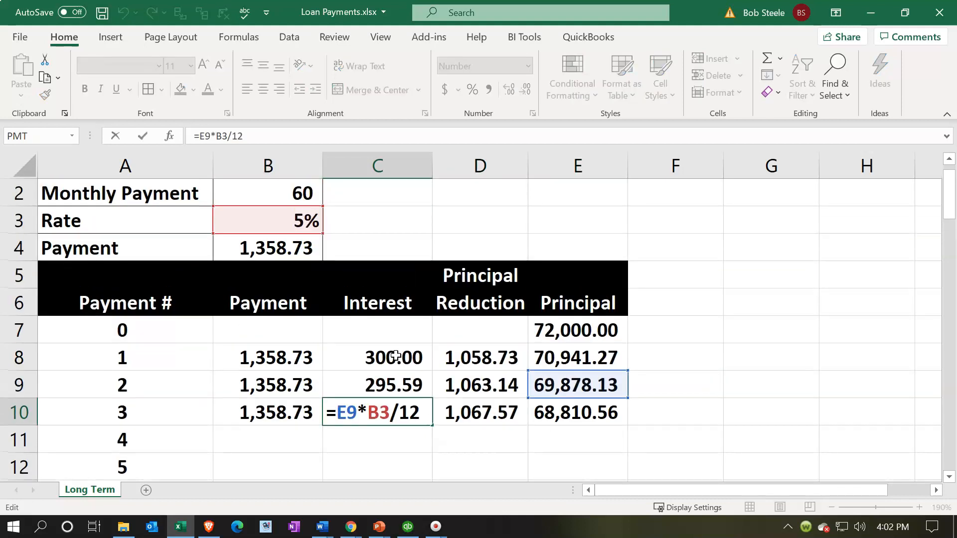
click(380, 413)
key(F4)
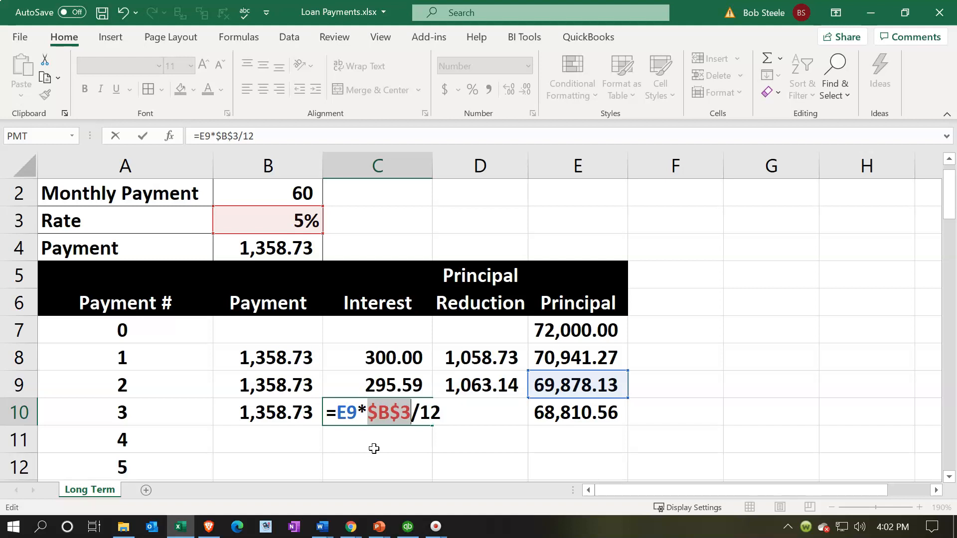
key(Return)
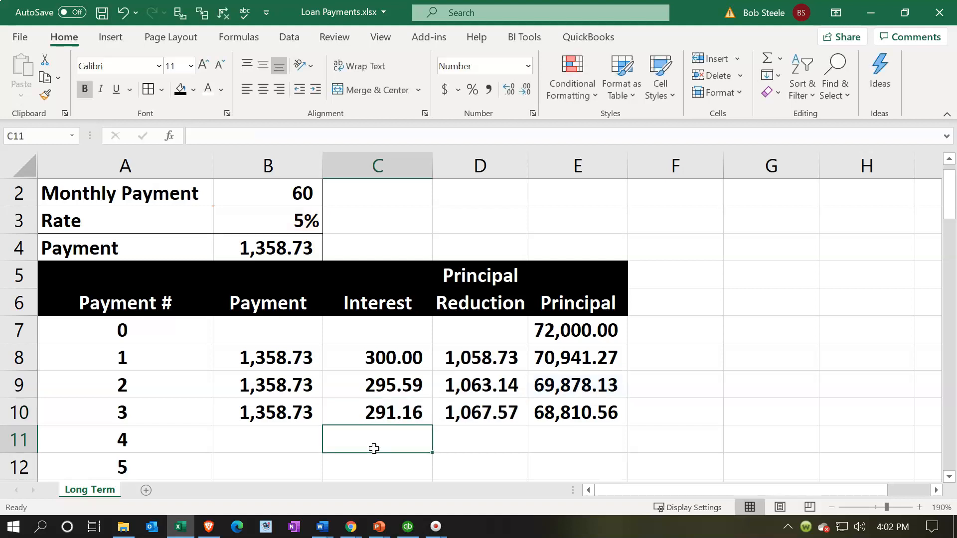
- Review the formulas in D10 and E10, and copy B10:E10 down through payment 60 in row 67
double_click(466, 407)
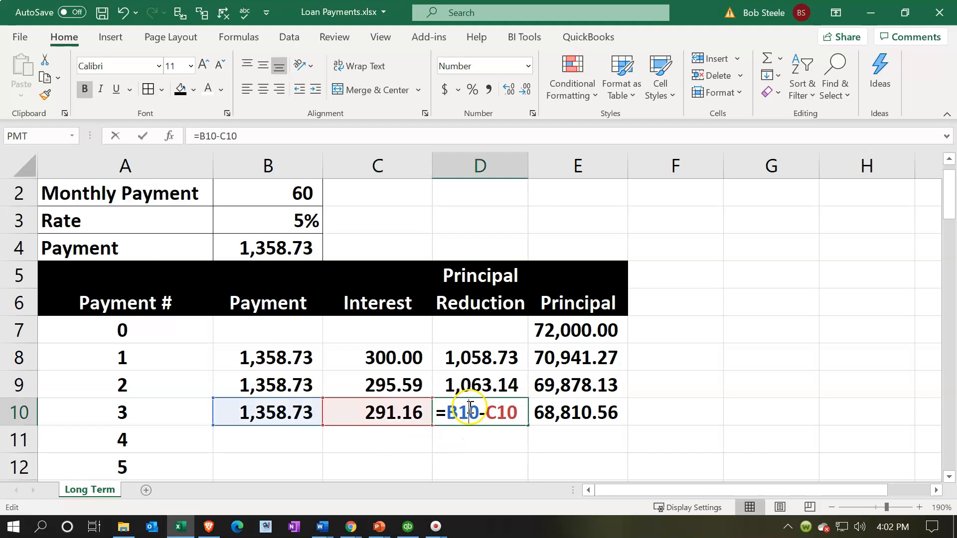
key(Return)
key(Up)
key(Right)
key(F2)
key(Return)
drag(299, 413, 548, 414)
scroll(506, 459, down, 2)
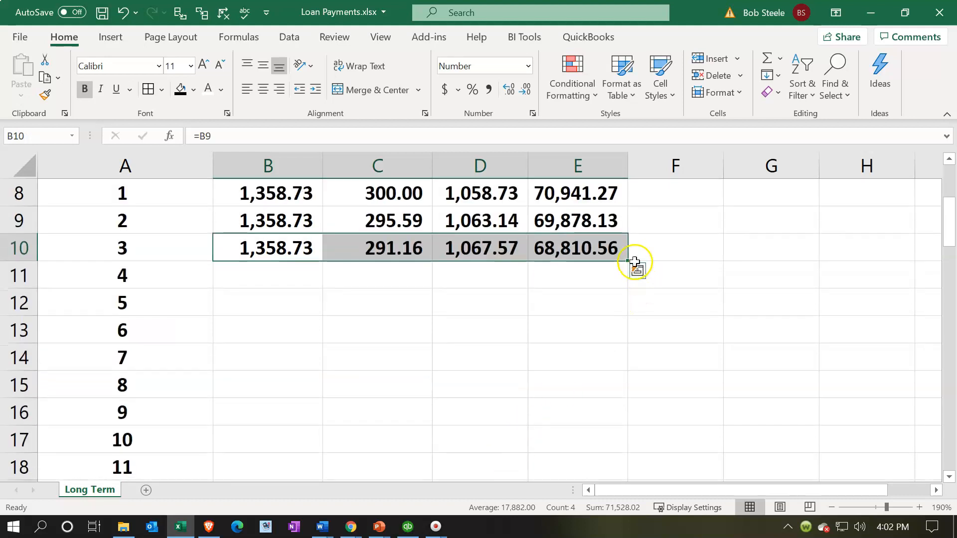
drag(629, 260, 626, 445)
- Check the final principal in E67 and the Payment and Interest formulas of the first two payments
click(608, 438)
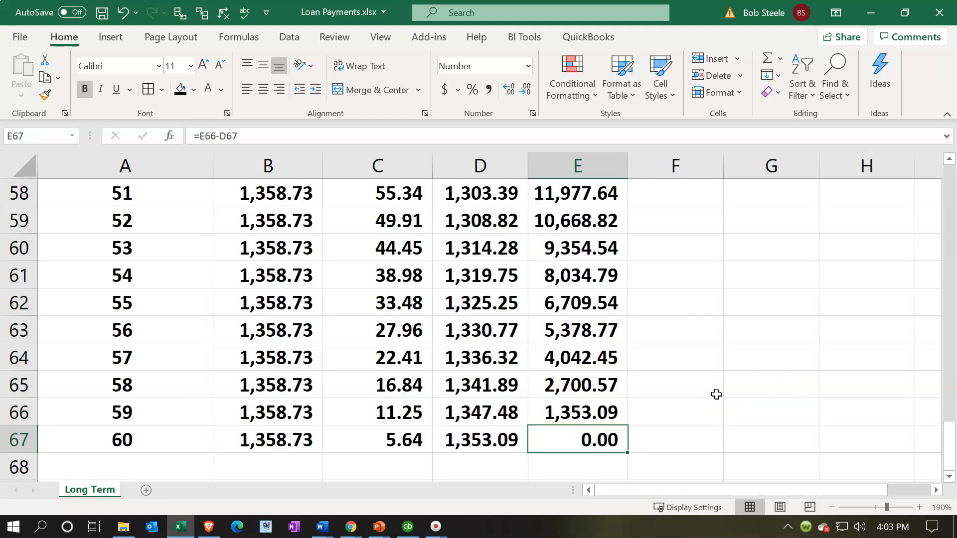
scroll(716, 394, up, 19)
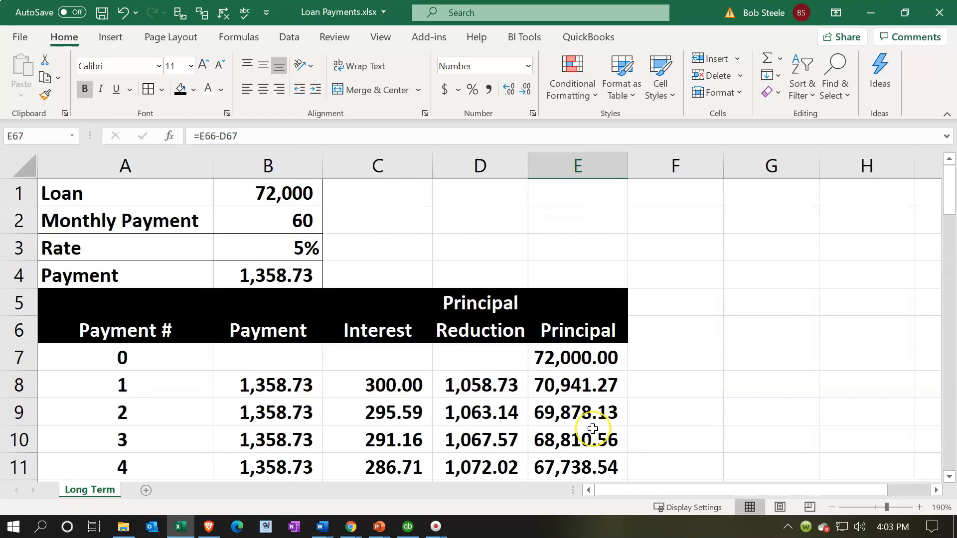
click(283, 391)
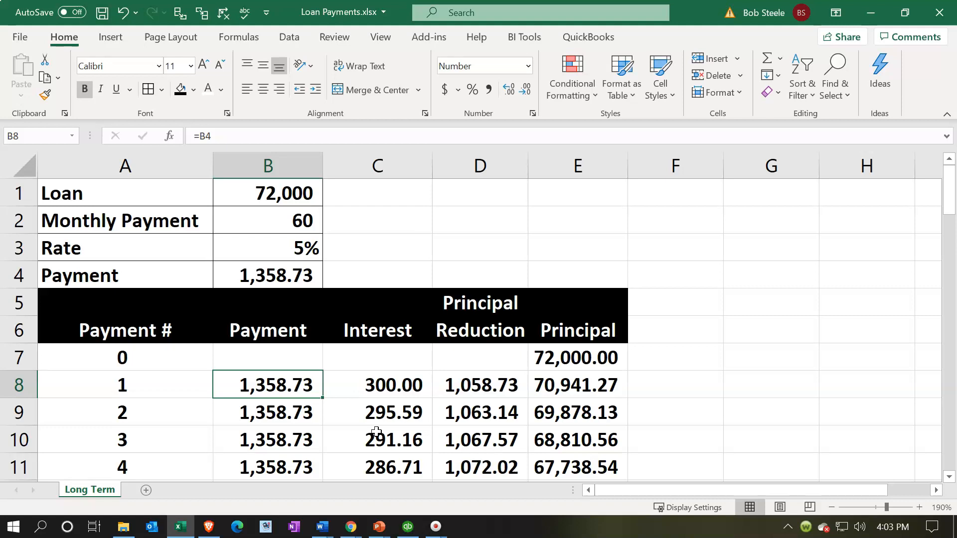
key(Right)
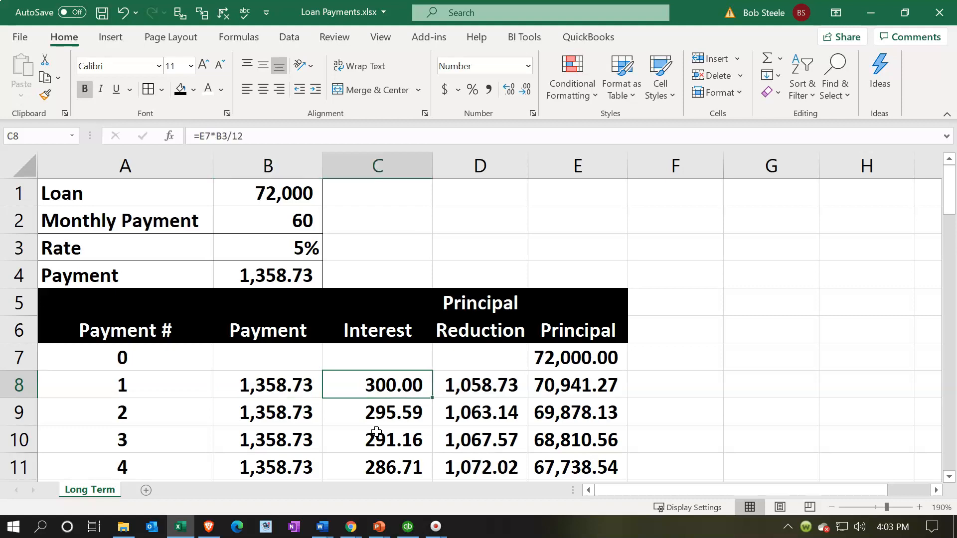
key(Down)
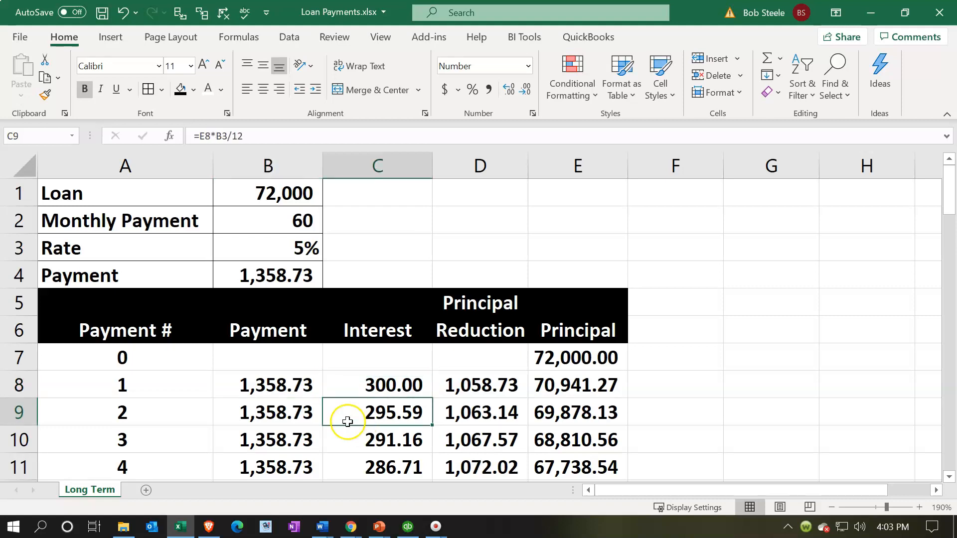
- Shade the payment 1 row, A8:E8, with the standard light green fill
drag(152, 390, 567, 386)
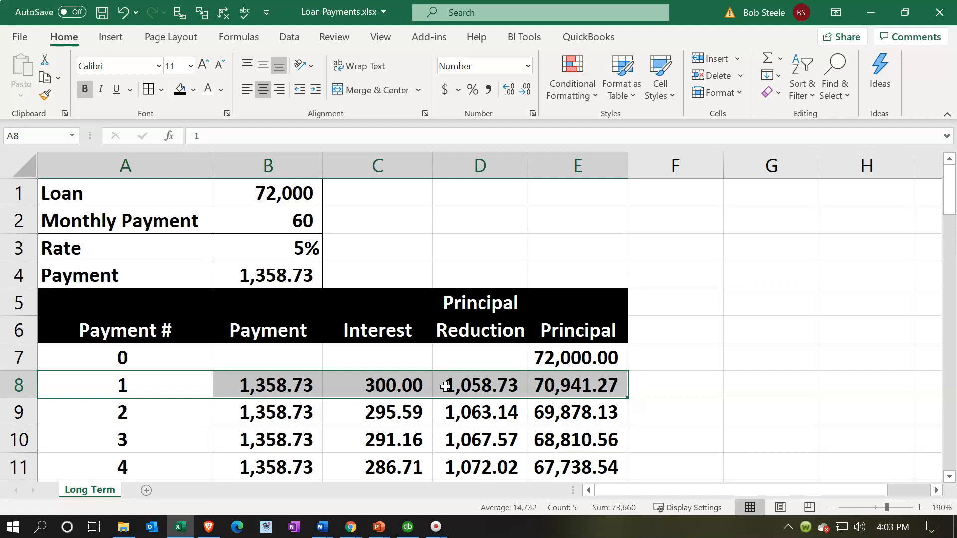
right_click(445, 387)
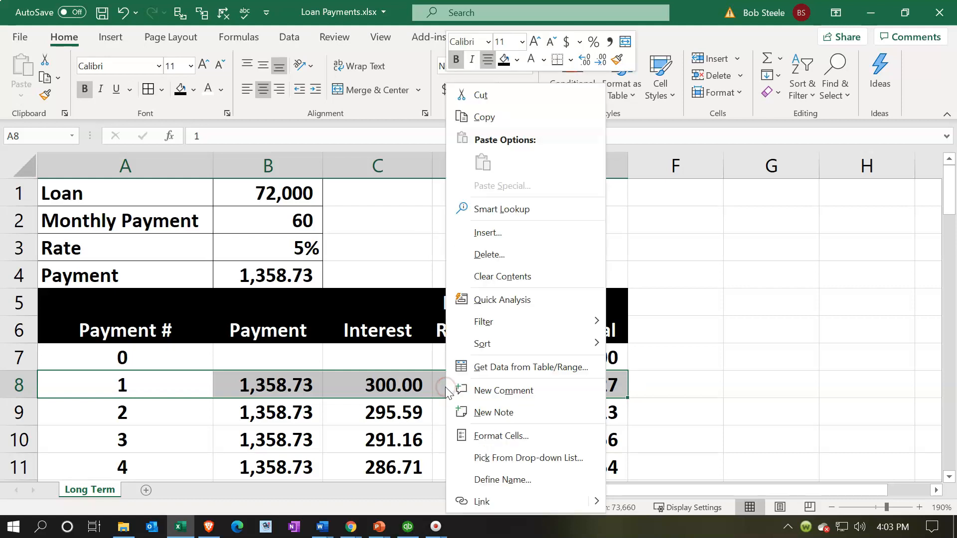
click(515, 60)
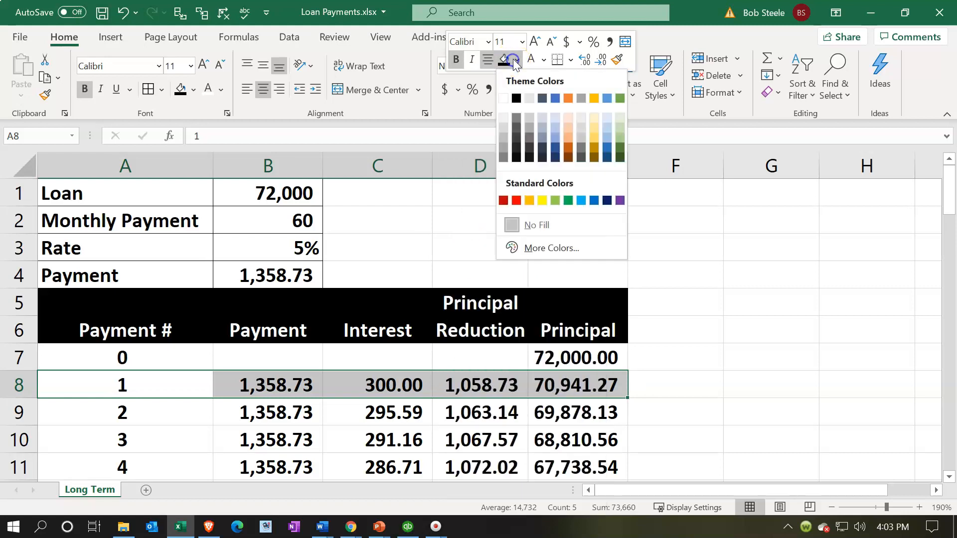
click(555, 201)
- Apply all borders to the amortization rows from payment 0 through payment 60, A7:E67
drag(163, 359, 534, 449)
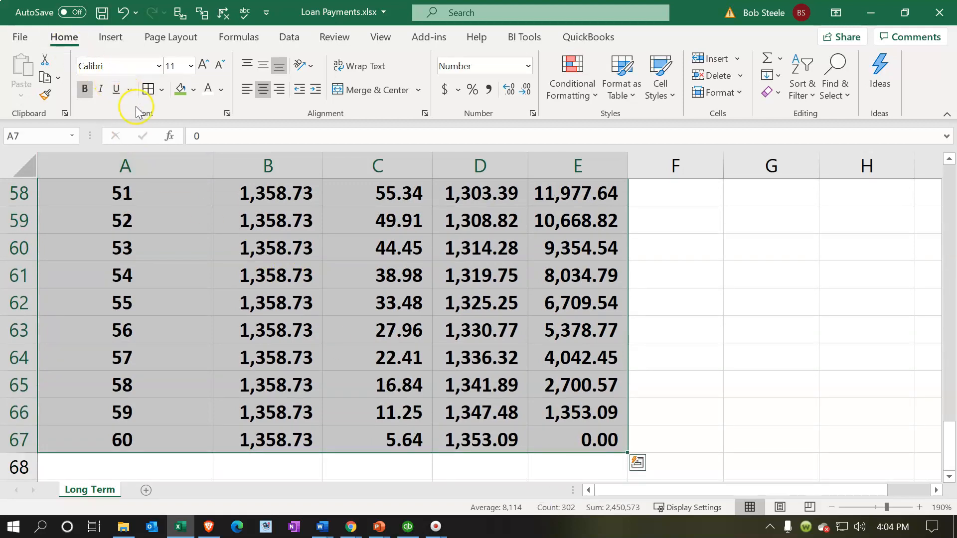
click(146, 96)
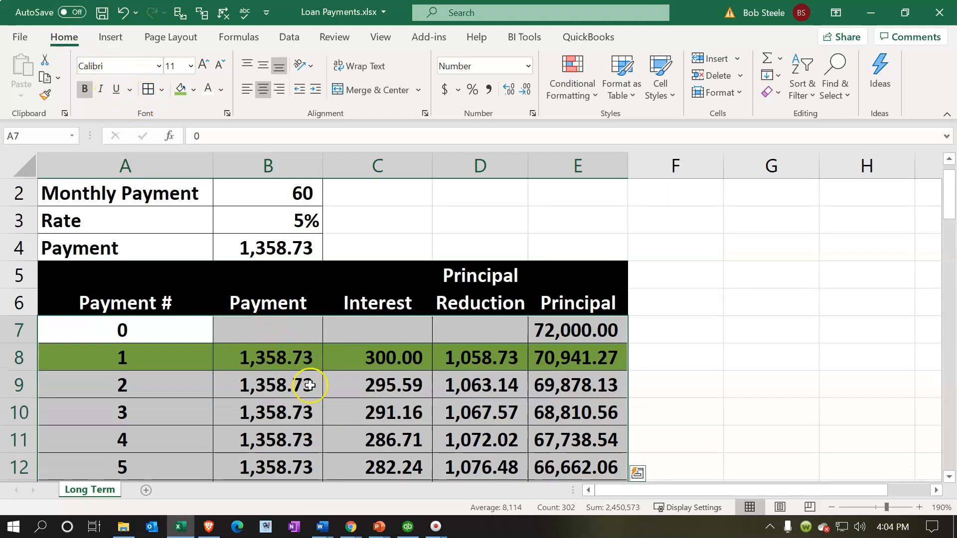
click(309, 384)
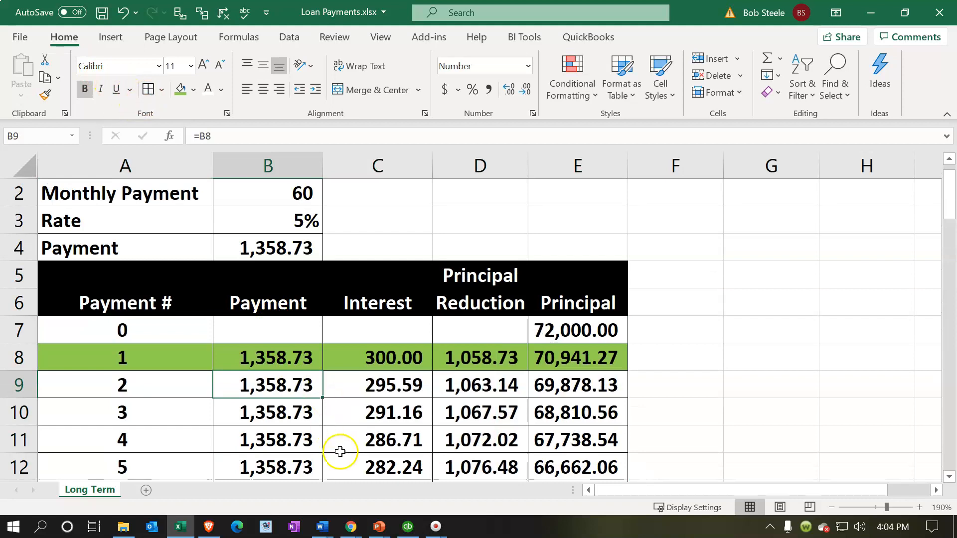
- Switch to QuickBooks Desktop, close the Transactions by Account report and return to the Home page
click(407, 527)
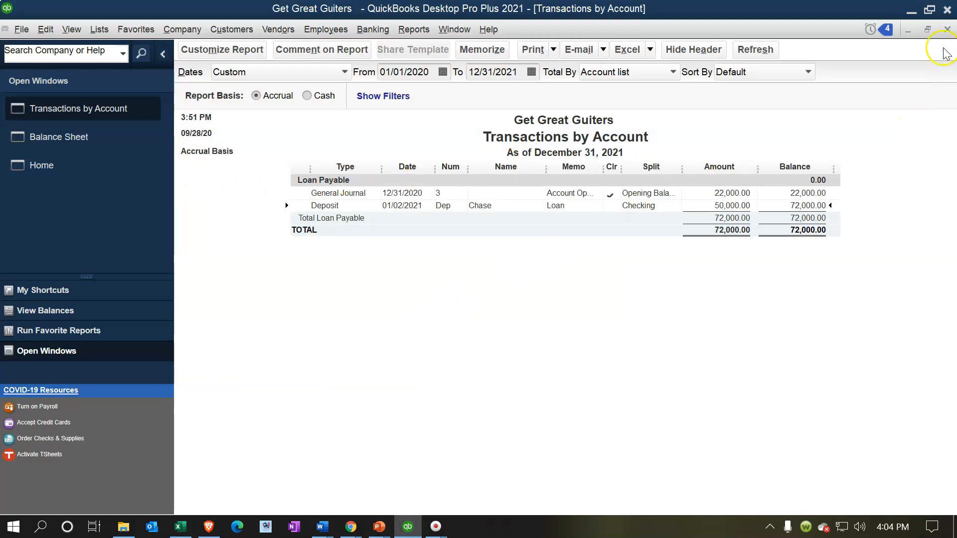
click(945, 30)
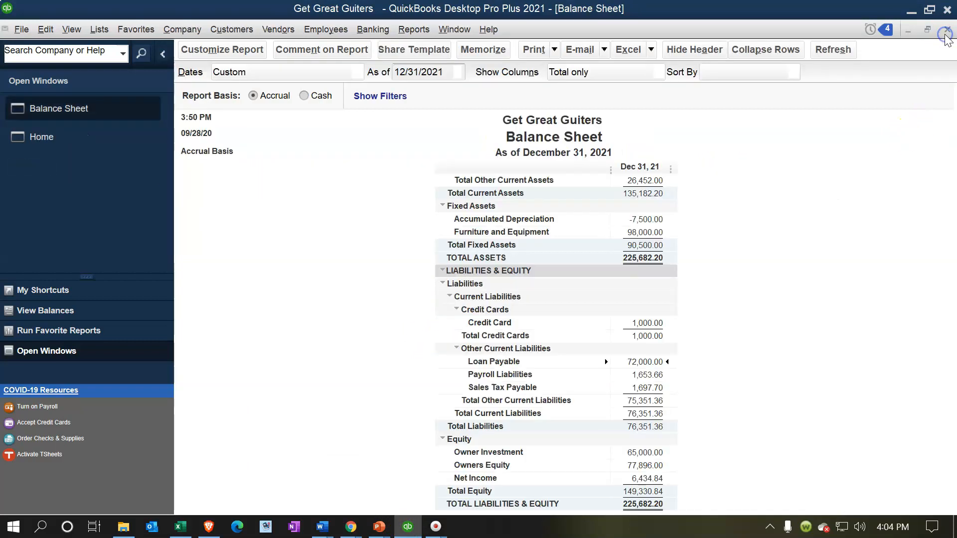
click(79, 144)
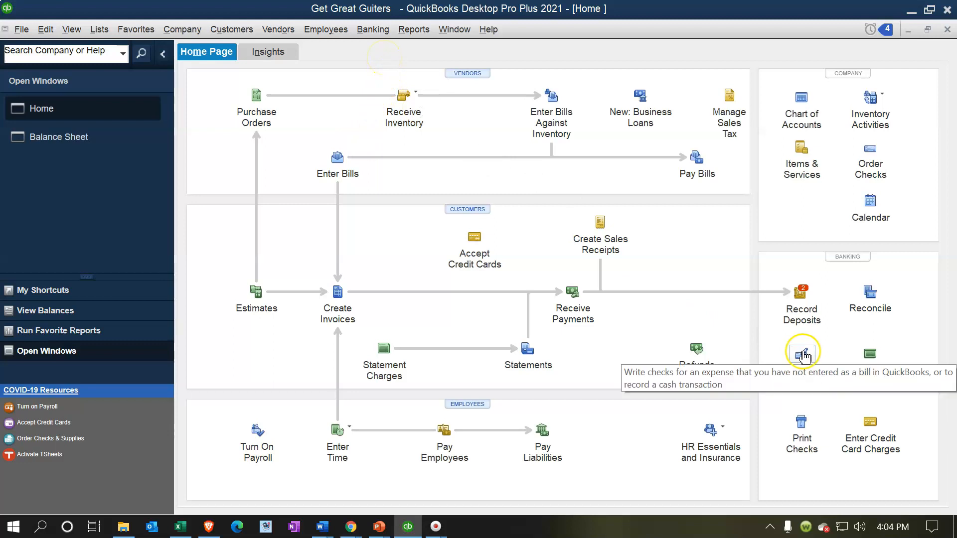
- Open a new check drawn on the Checking account and date it 02/01/2021
click(373, 30)
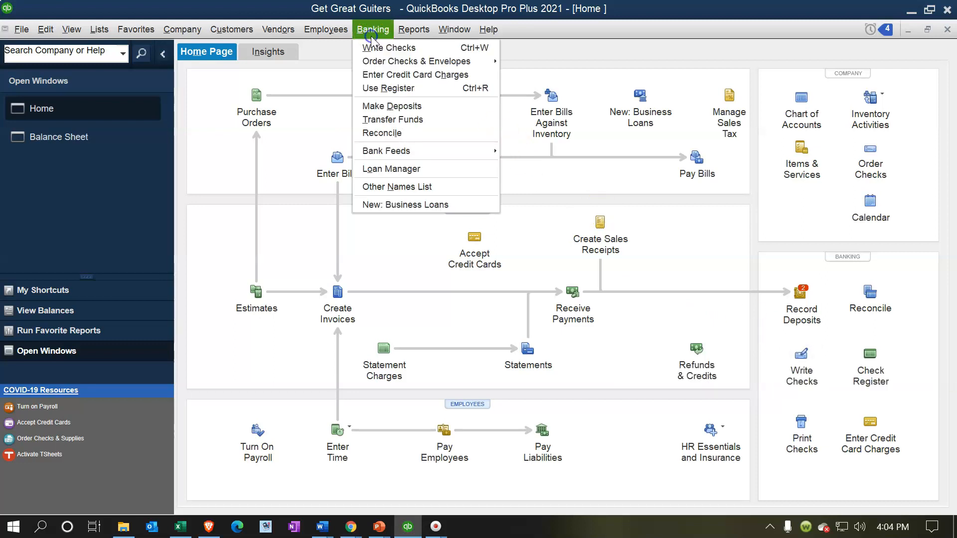
click(371, 48)
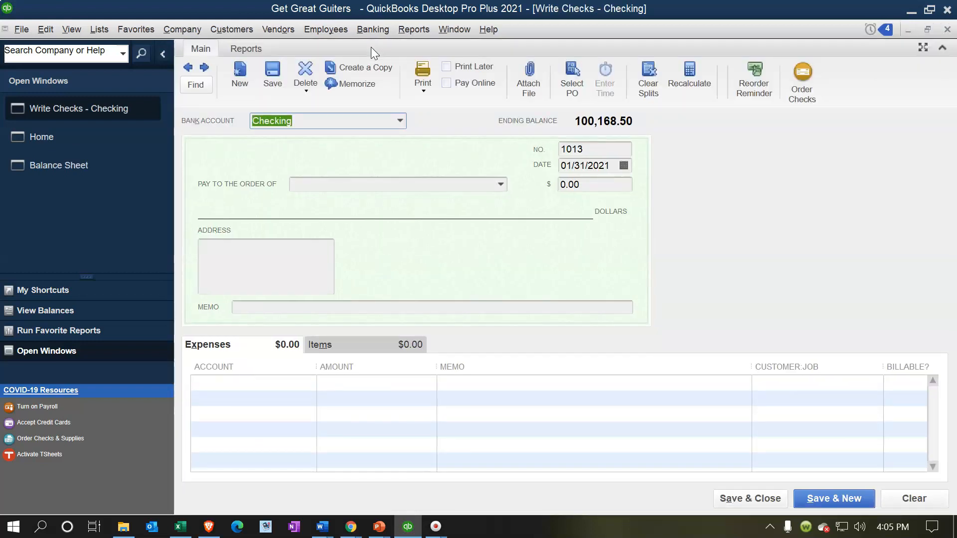
key(Tab)
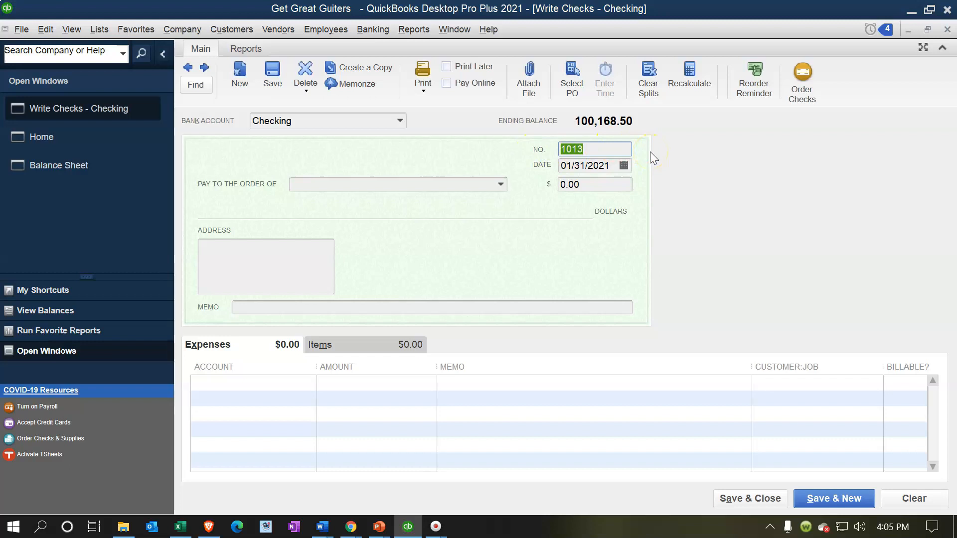
key(Tab)
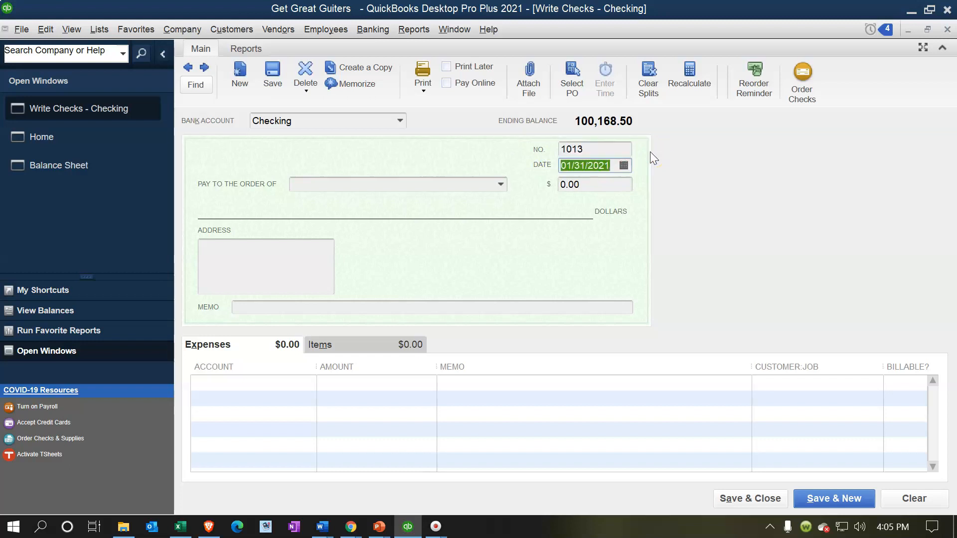
key(plus)
key(Tab)
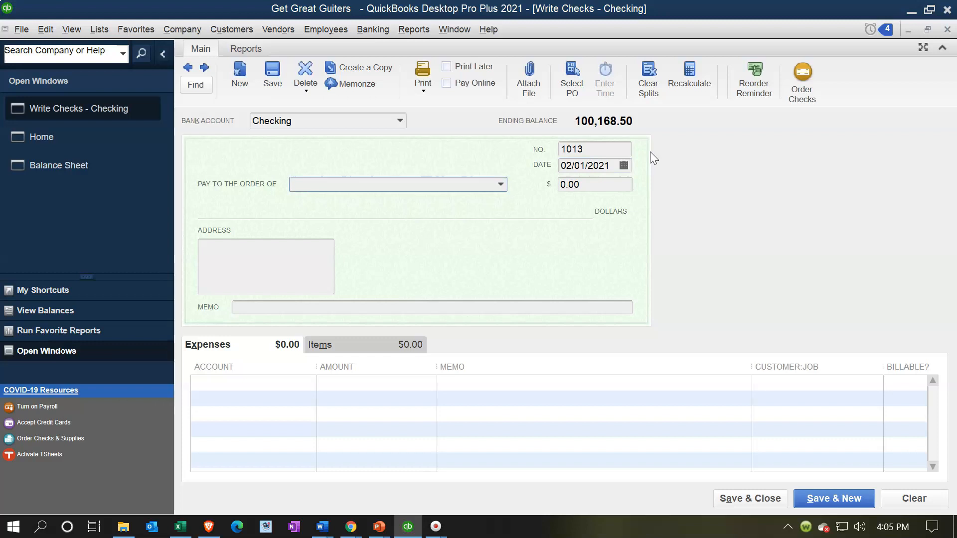
- Make the check payable to Chase and set its amount to 1358.73, the payment from the Excel loan table
text(Chase)
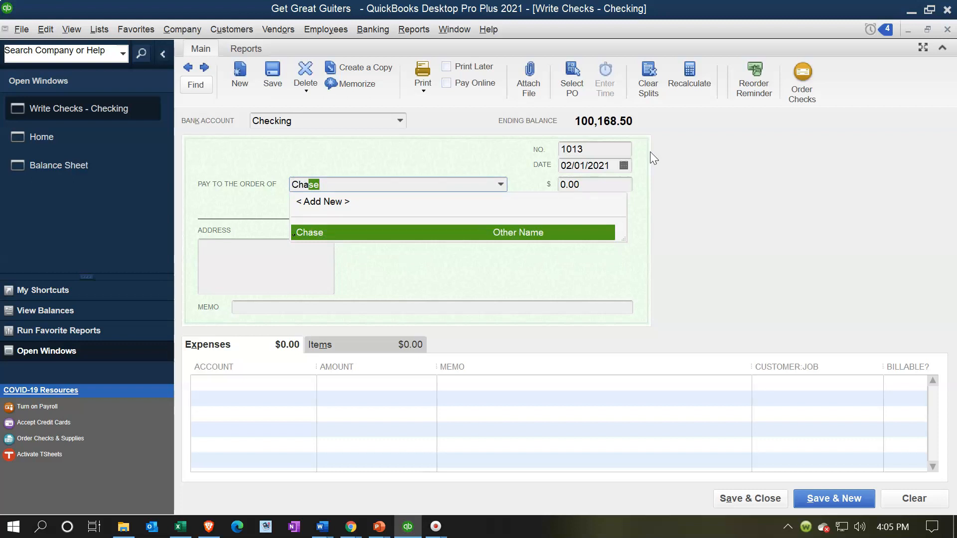
key(Tab)
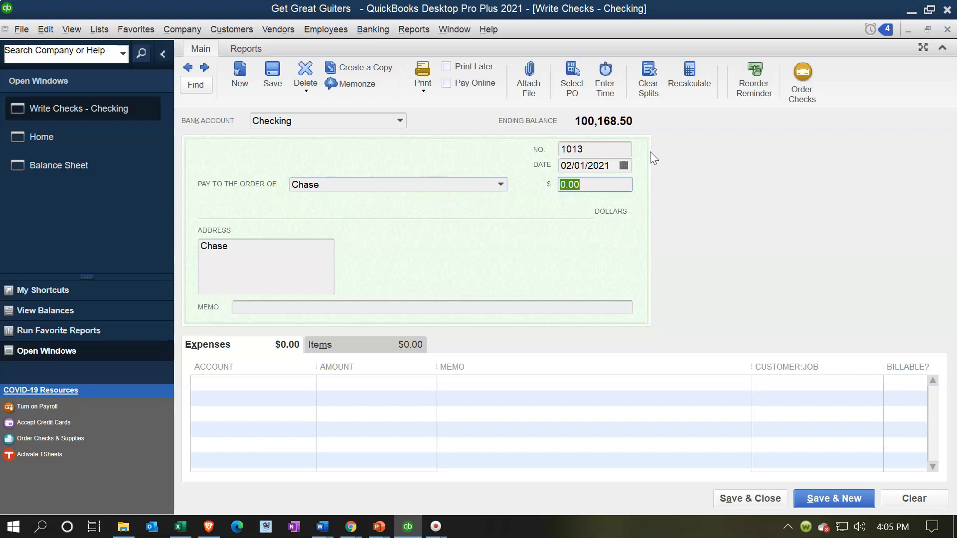
click(493, 386)
click(180, 527)
click(268, 374)
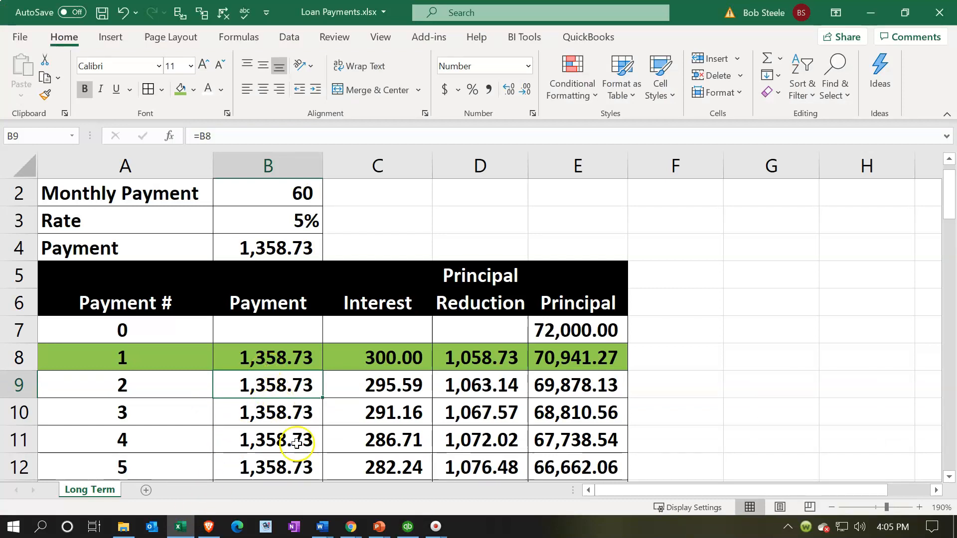
click(412, 524)
click(534, 253)
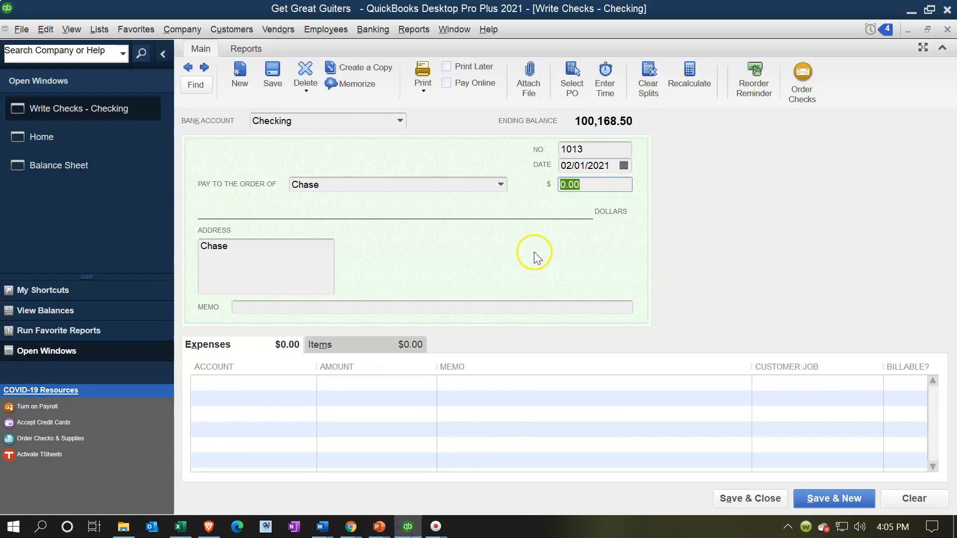
text(1358.73)
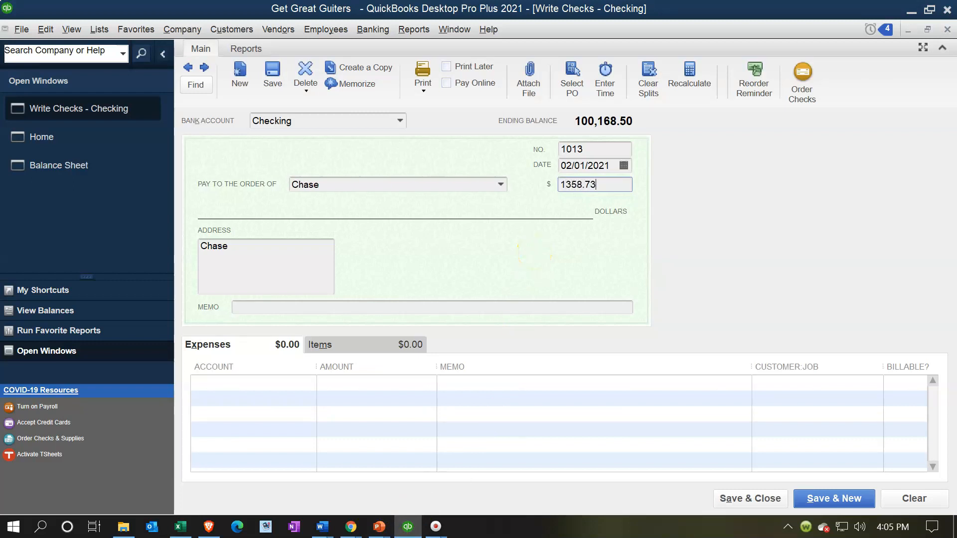
- Enter "First payment" as the check's memo and go to the account of the first expense line
key(Tab)
key(Tab)
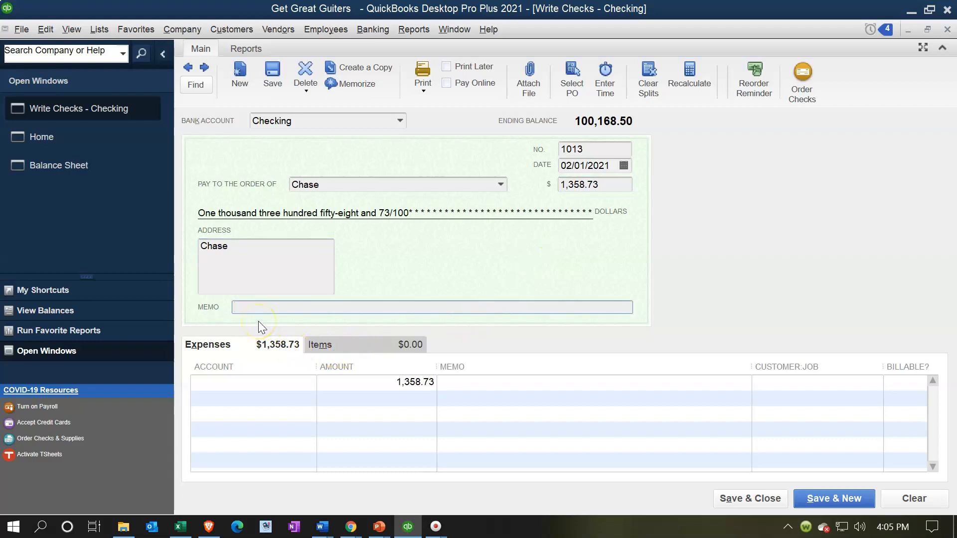
text(Firms)
text( payment)
click(225, 382)
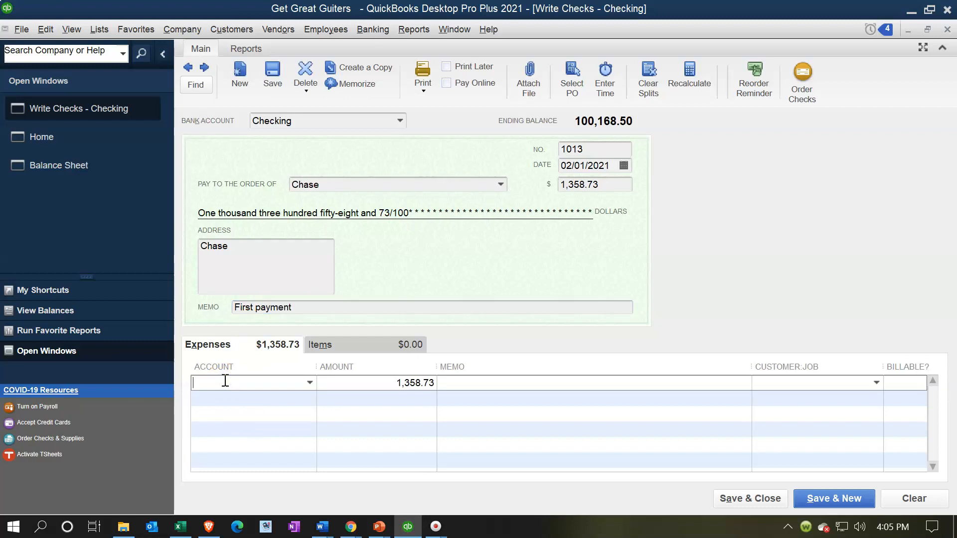
- Switch to Excel and examine the interest, principal reduction and remaining principal for payment 1 in the amortization table
click(181, 527)
click(394, 348)
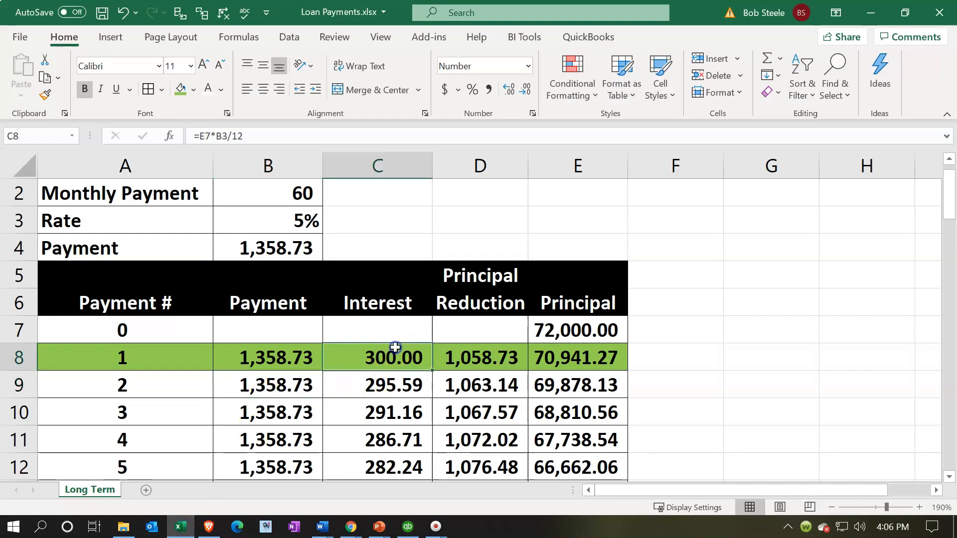
click(457, 348)
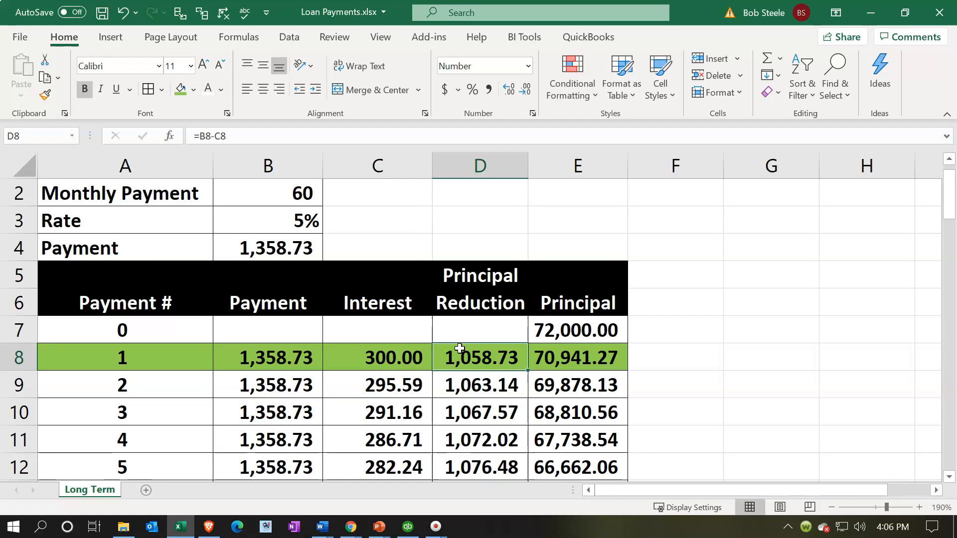
click(563, 352)
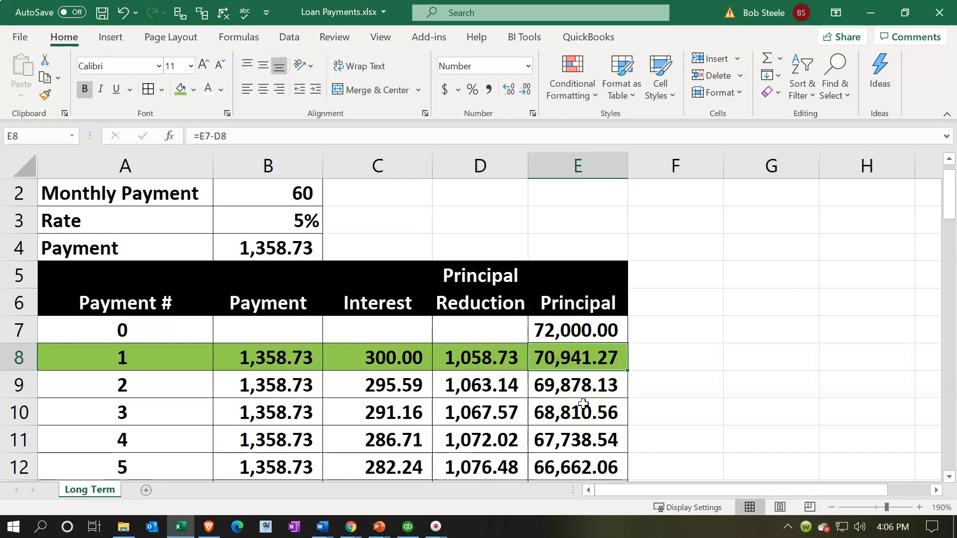
- Switch back to QuickBooks and assign the check's first expense line to the Loan Payable account
click(406, 523)
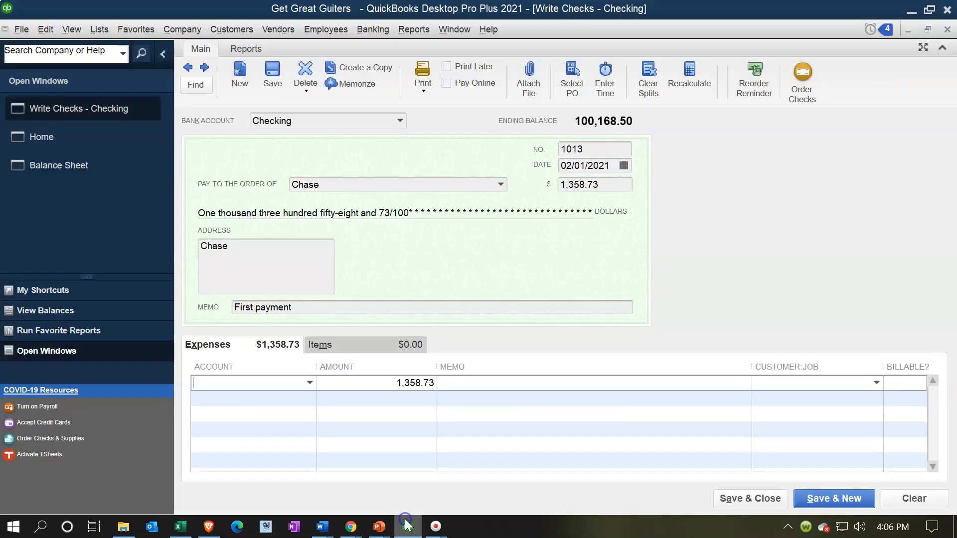
click(309, 383)
scroll(343, 301, up, 6)
scroll(342, 301, up, 4)
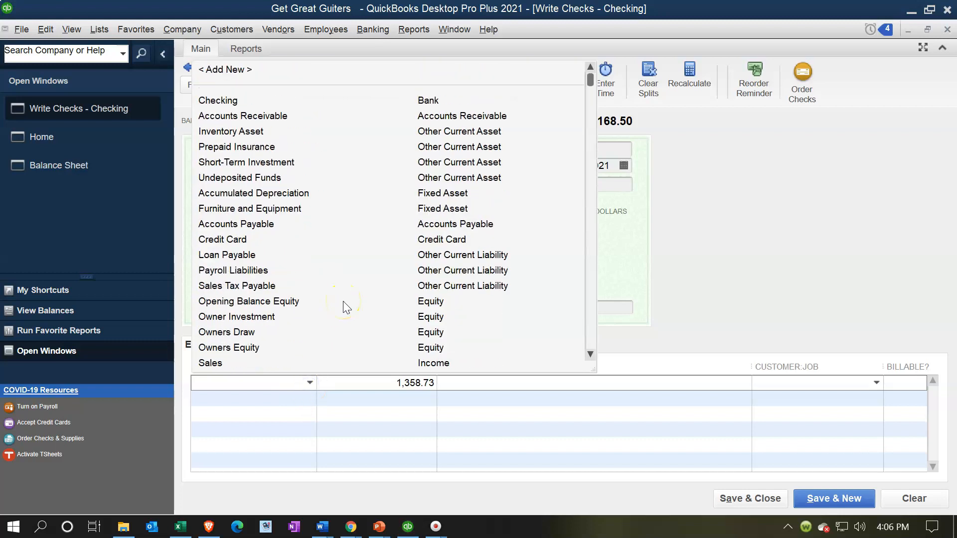
scroll(343, 301, down, 1)
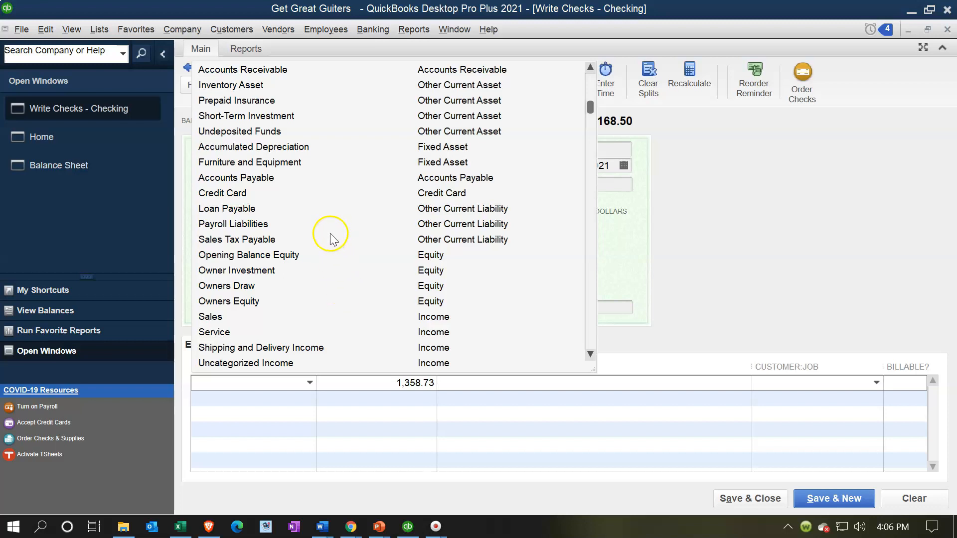
click(271, 209)
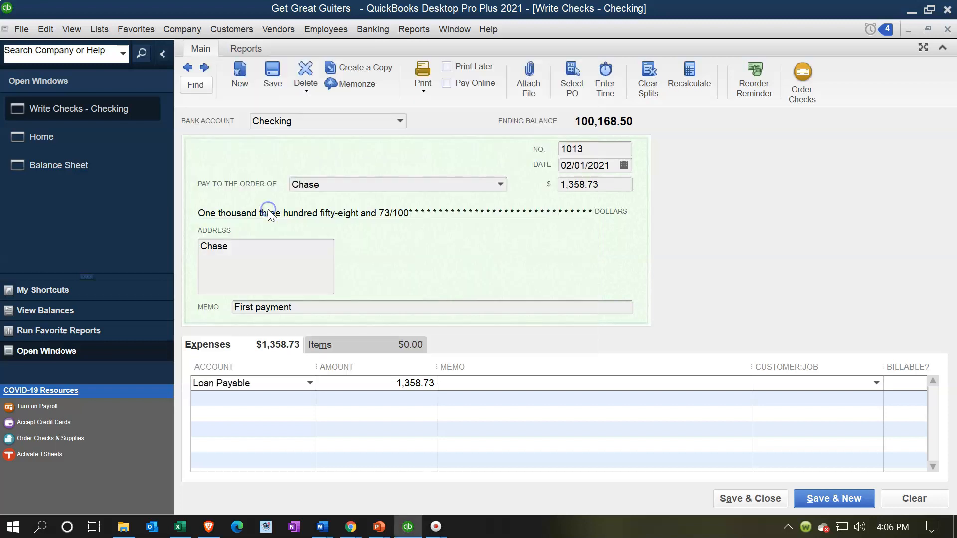
- Set the Loan Payable line's amount to 1,058.73, the principal reduction from the Excel table, with the memo "1st payment"
click(374, 384)
click(189, 527)
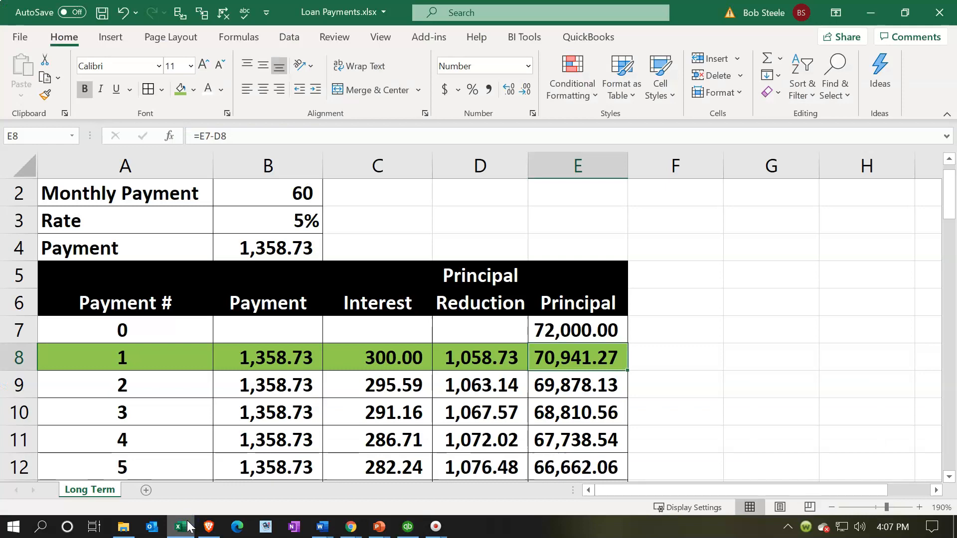
click(189, 526)
drag(397, 379, 466, 373)
text(1,058.)
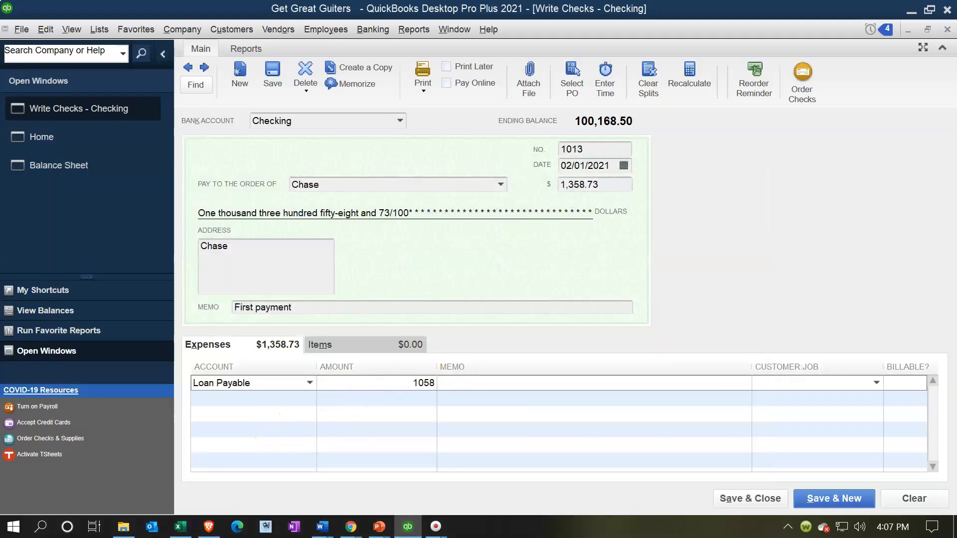
text(73)
key(Tab)
text(1st payment)
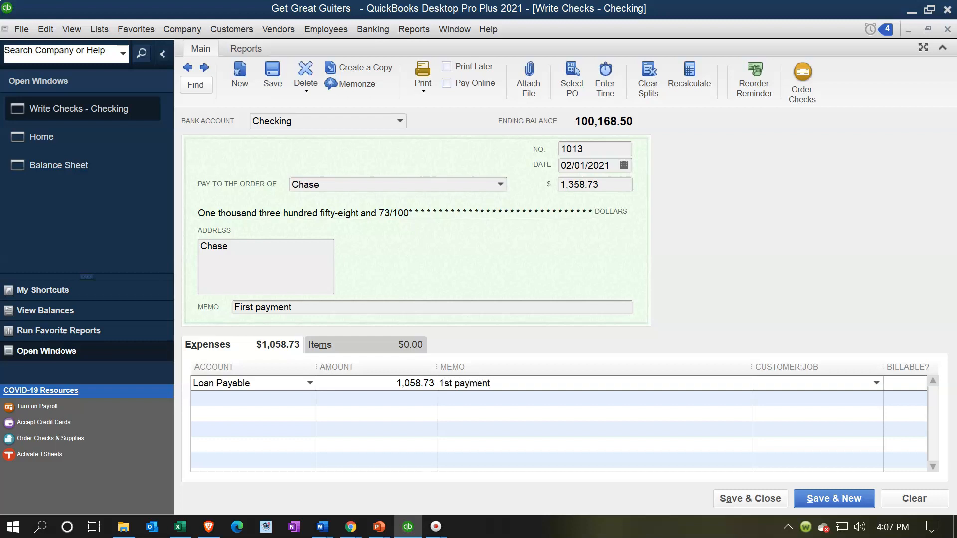
- Assign the check's second expense line, the remaining 300.00, to Interest Expense with the memo "1st payment"
key(Tab)
key(Tab)
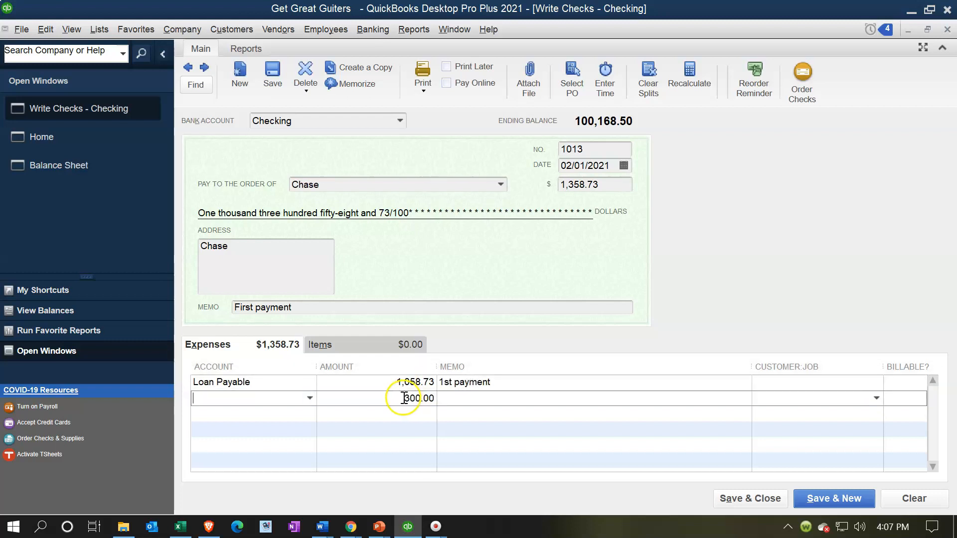
click(309, 399)
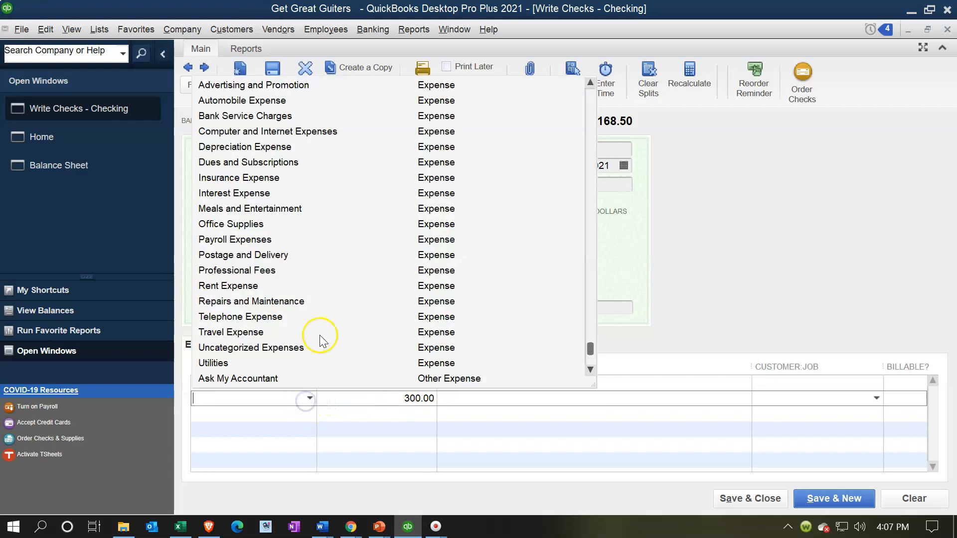
scroll(319, 334, up, 1)
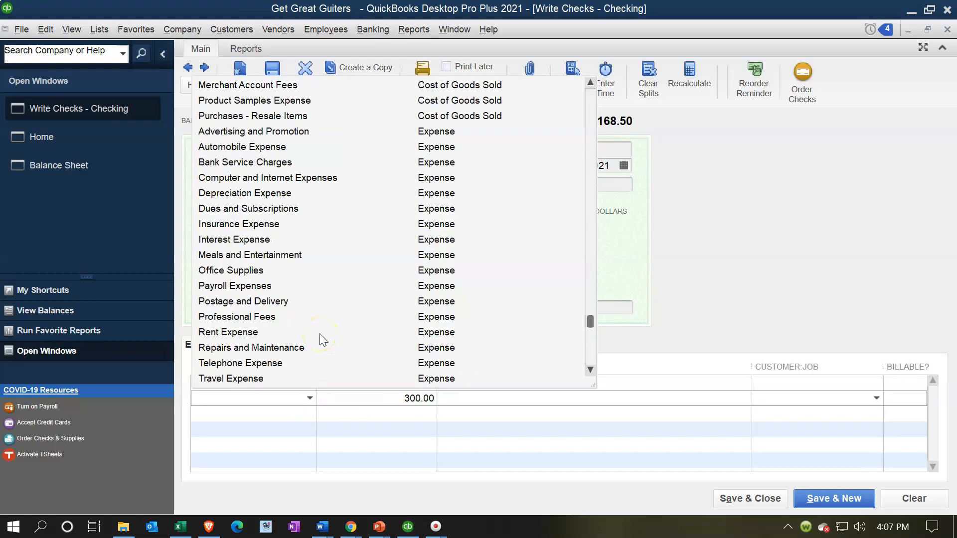
click(259, 240)
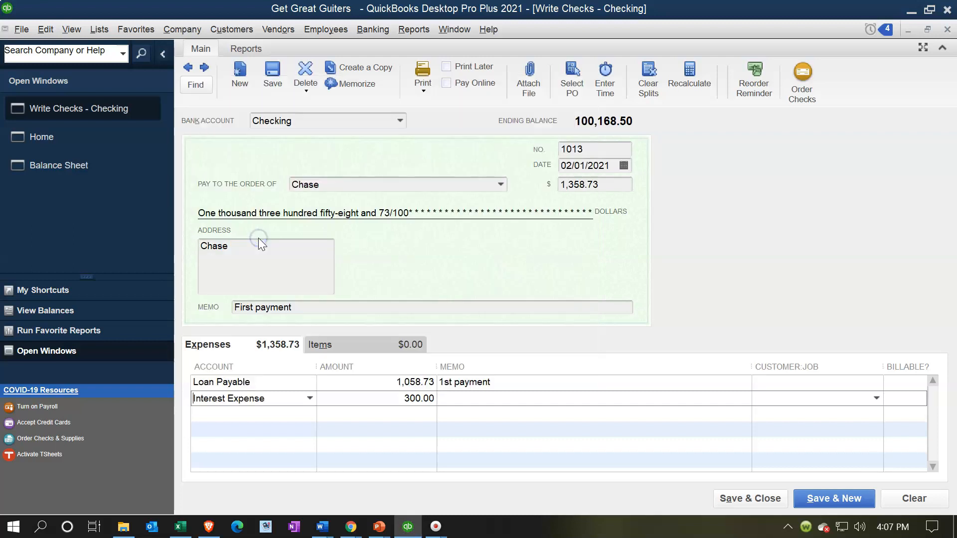
key(Tab)
key(Tab)
text(1st payment)
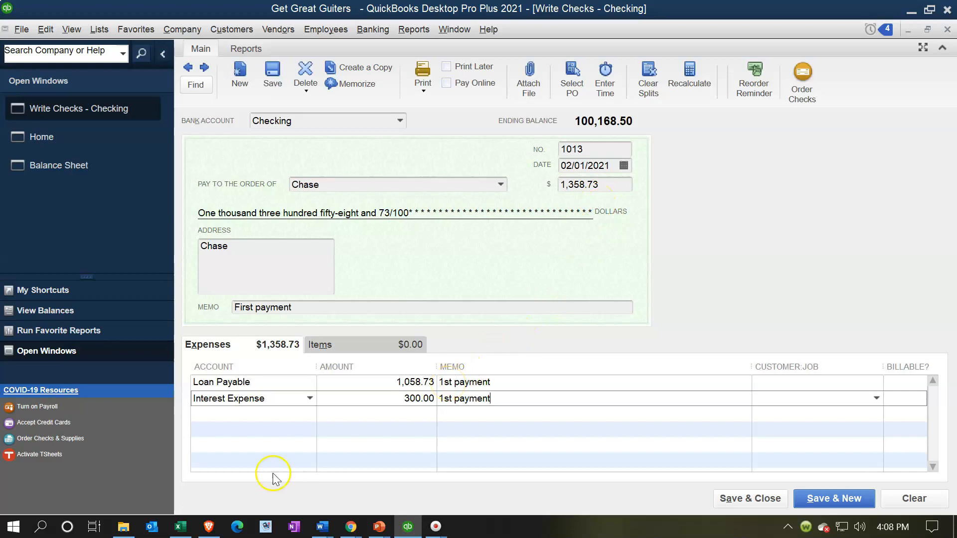
- Check the principal remaining after payment 1 in Excel, then return to QuickBooks and save and close the check
click(180, 526)
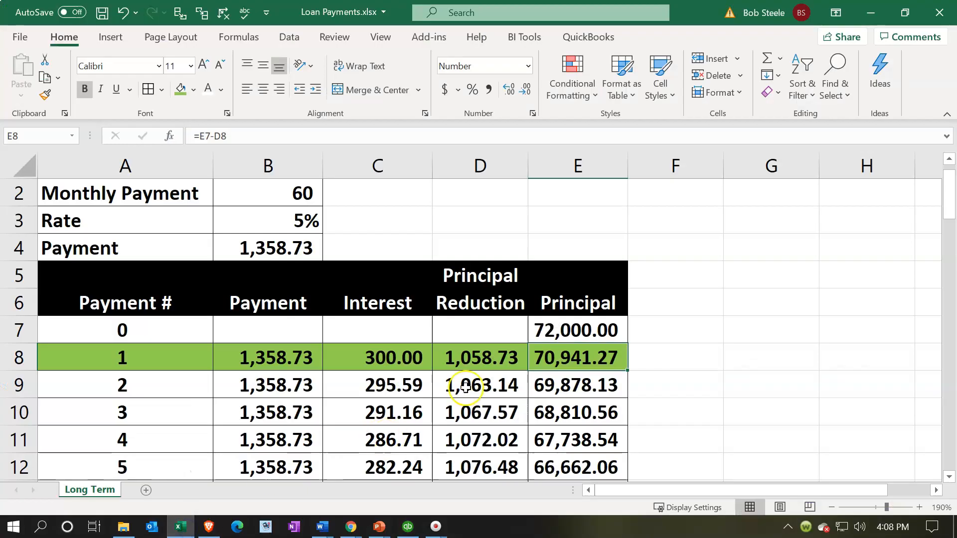
click(541, 361)
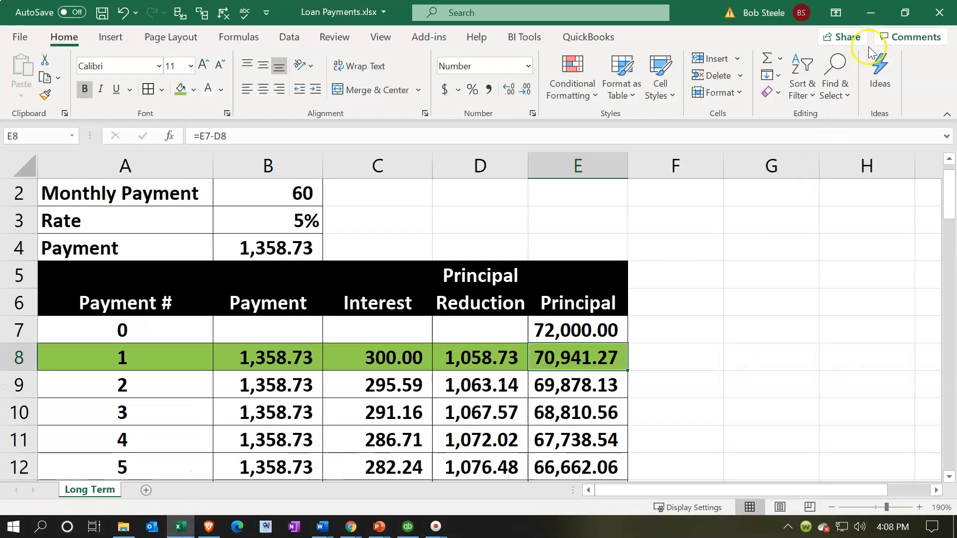
click(870, 12)
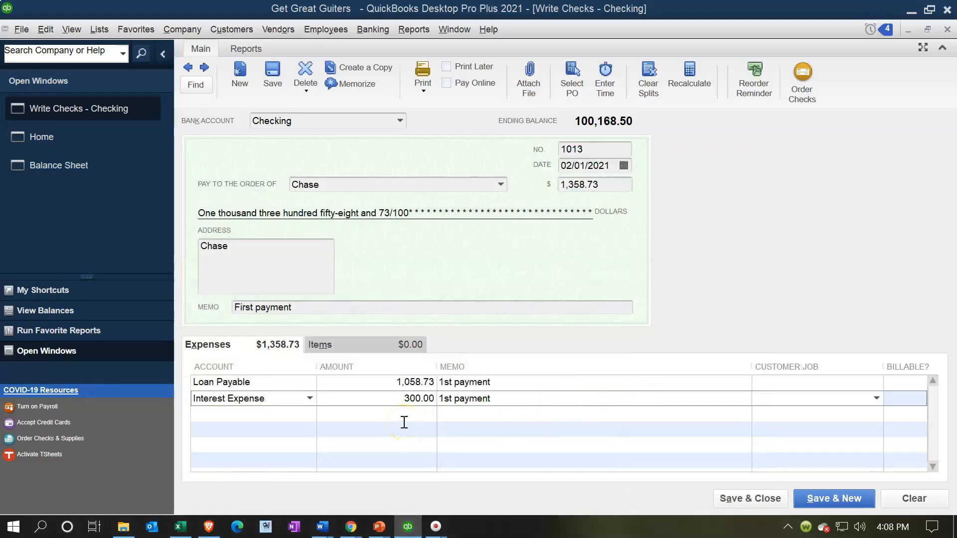
click(731, 498)
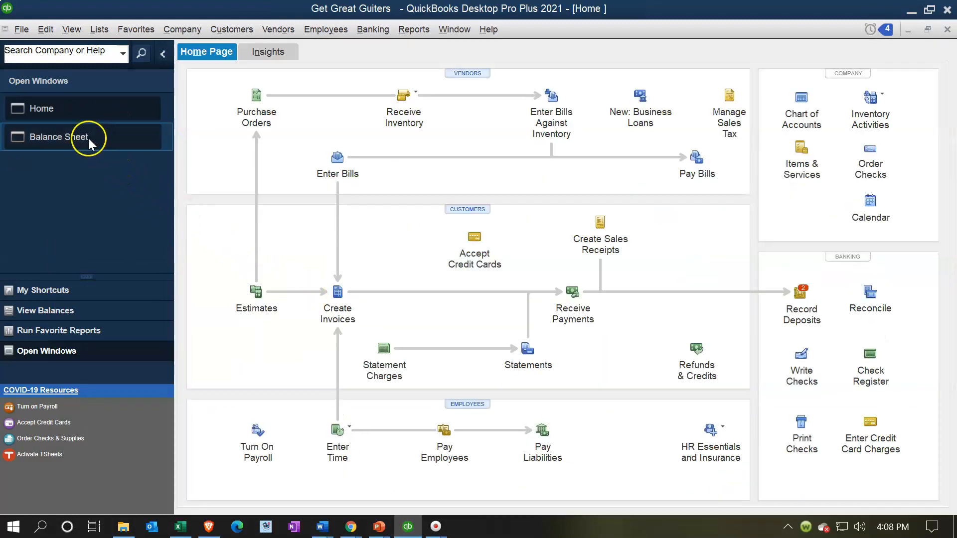
- From the Balance Sheet, drill into the Checking balance and the Chase check 1013, then close both detail windows
click(89, 141)
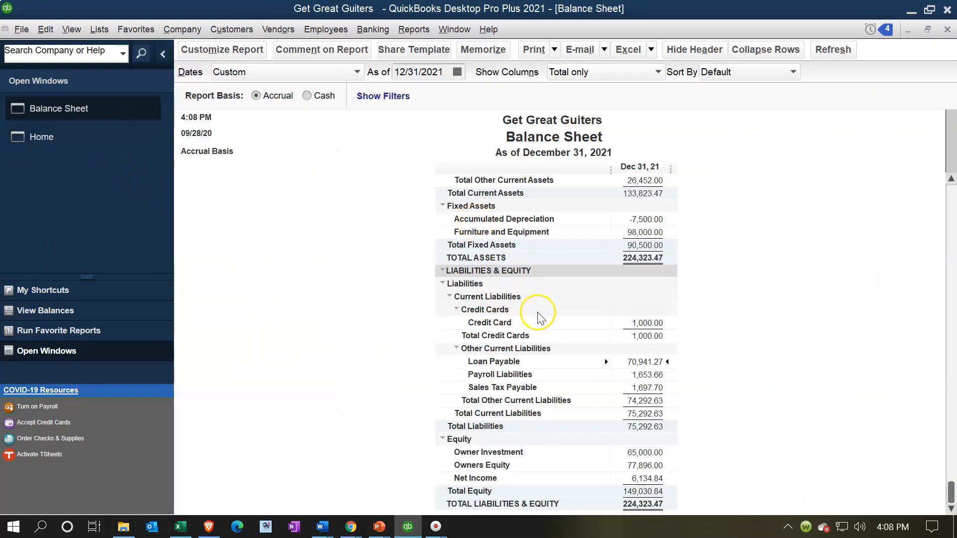
scroll(651, 415, up, 5)
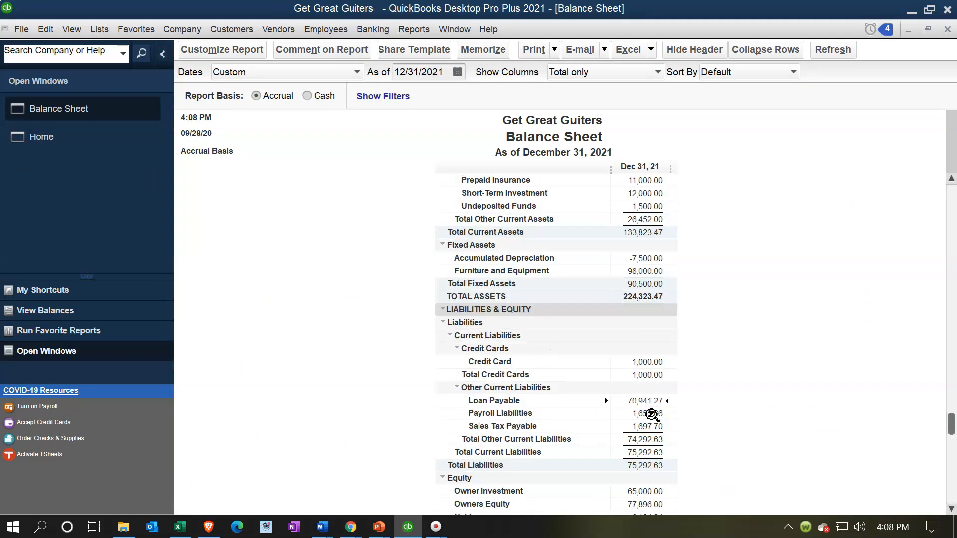
double_click(635, 219)
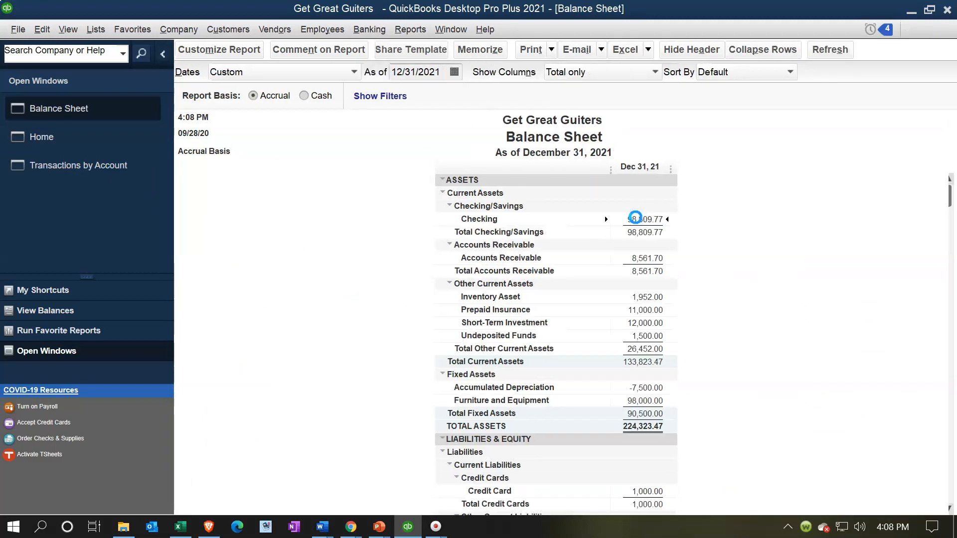
click(718, 407)
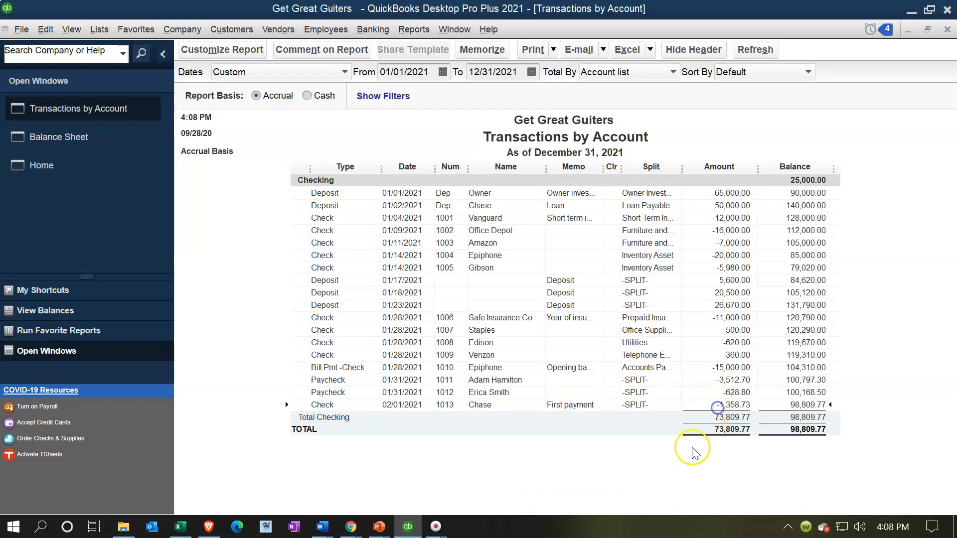
double_click(716, 404)
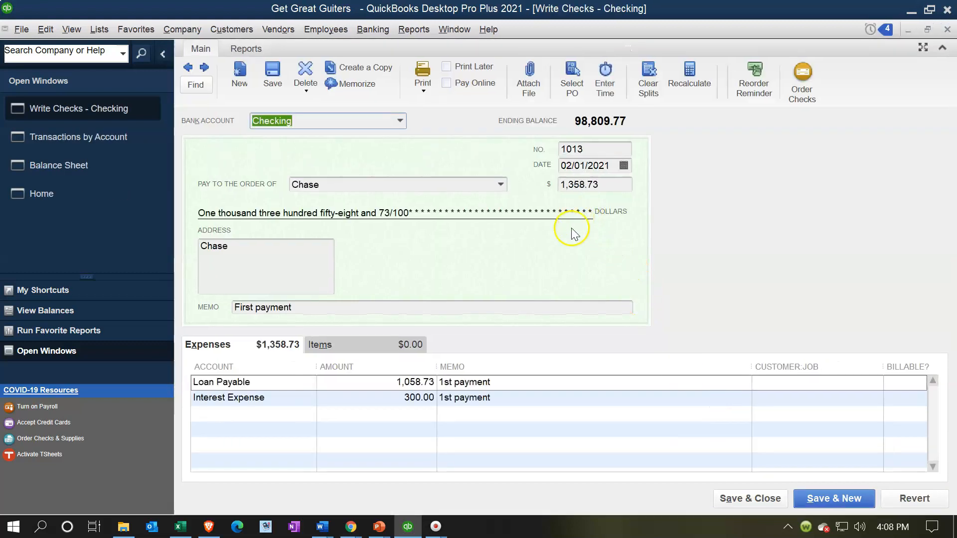
click(947, 30)
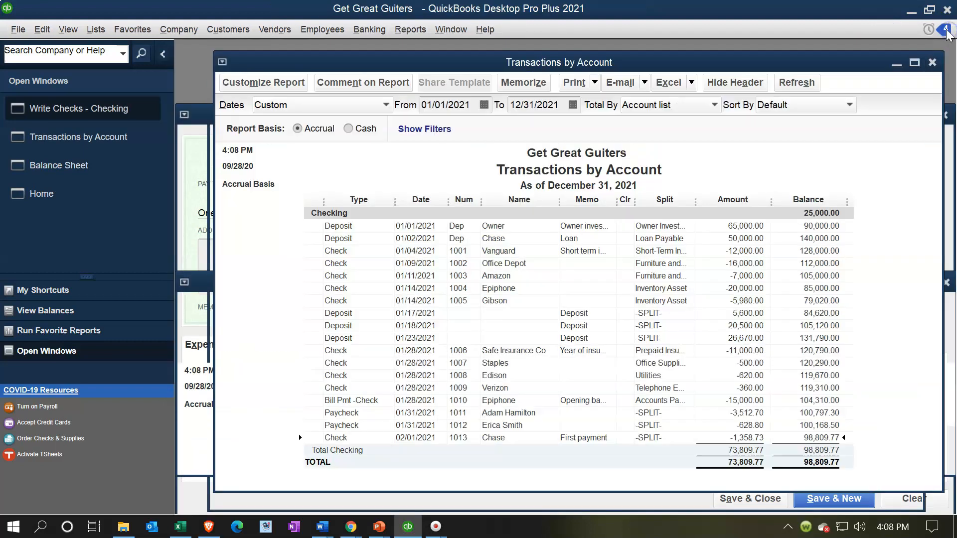
click(947, 31)
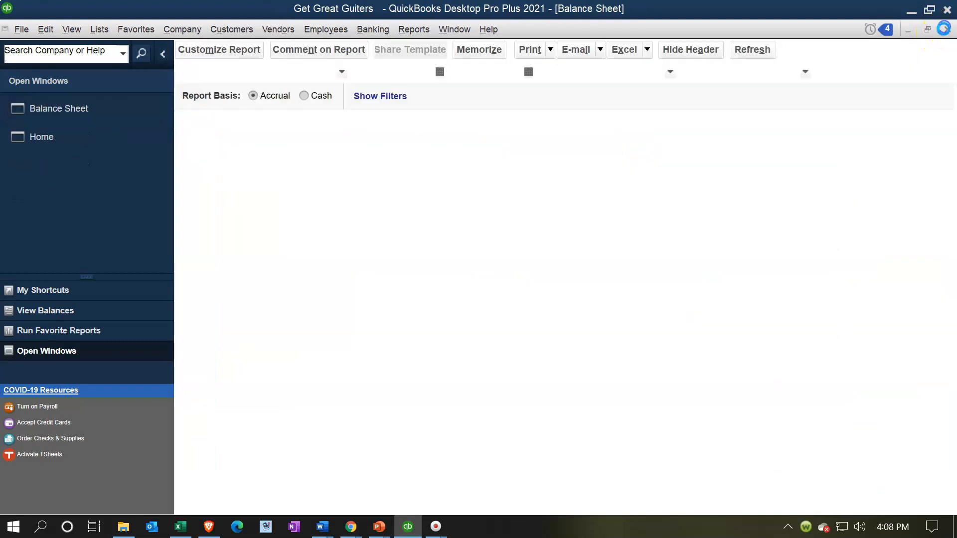
- Drill into the Loan Payable balance, compare it with the principal after payment 1 in Excel, and close the transaction detail
scroll(794, 335, down, 1)
scroll(794, 335, down, 2)
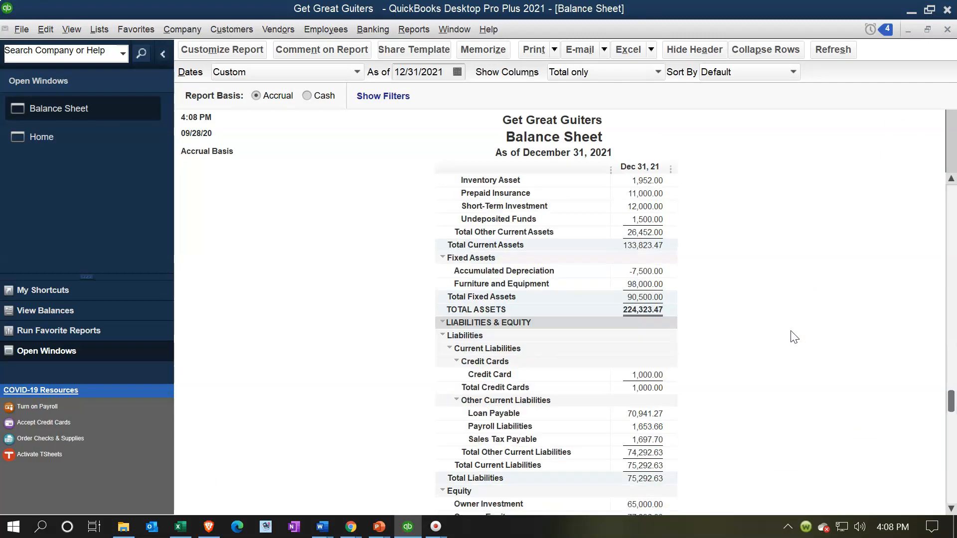
double_click(644, 414)
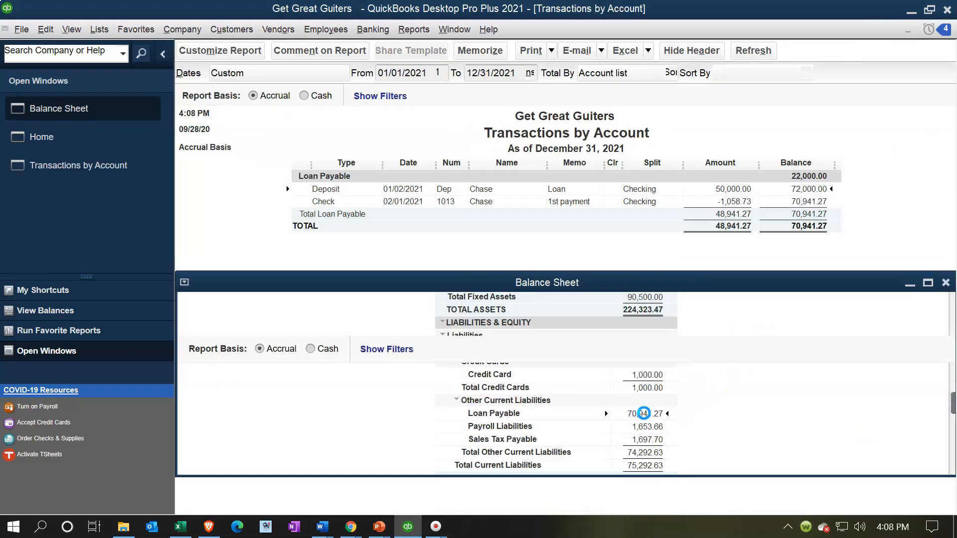
click(733, 206)
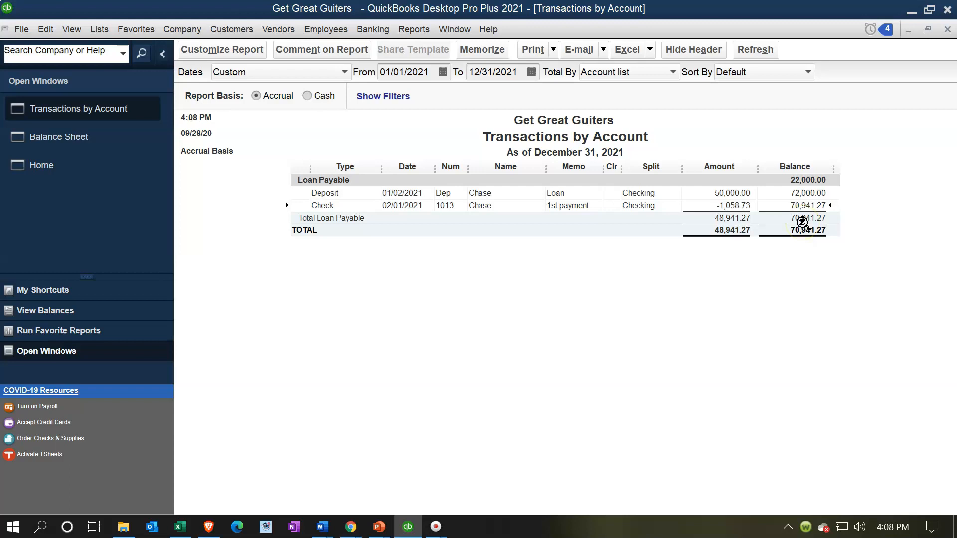
click(185, 529)
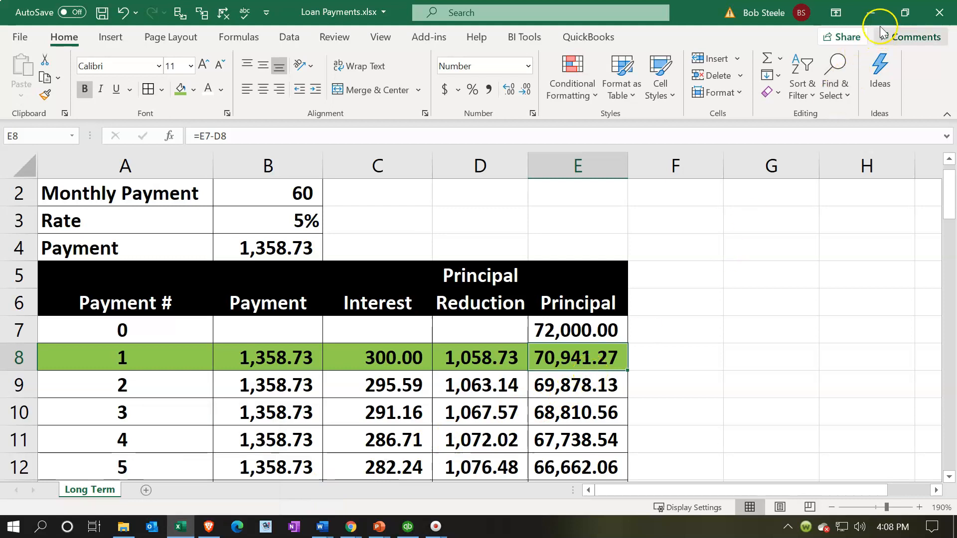
click(870, 12)
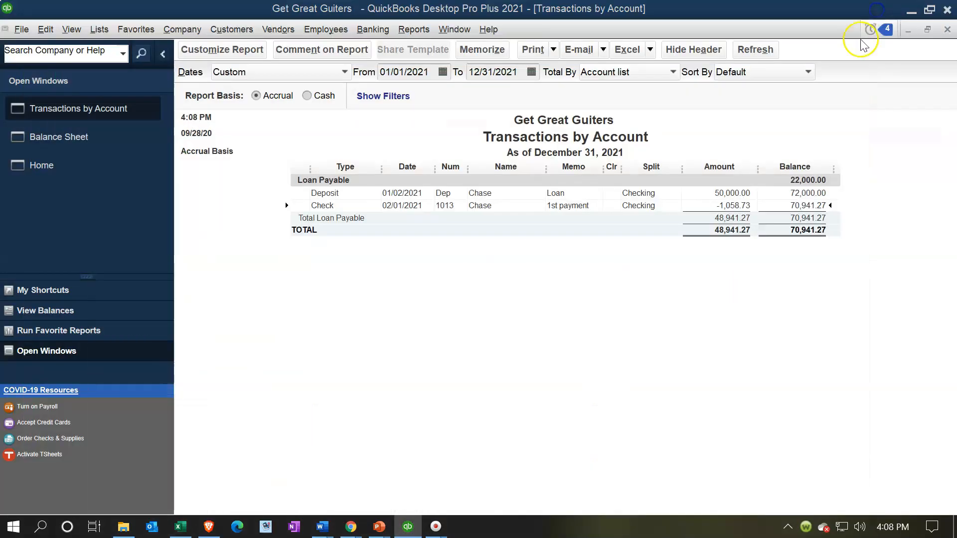
click(946, 29)
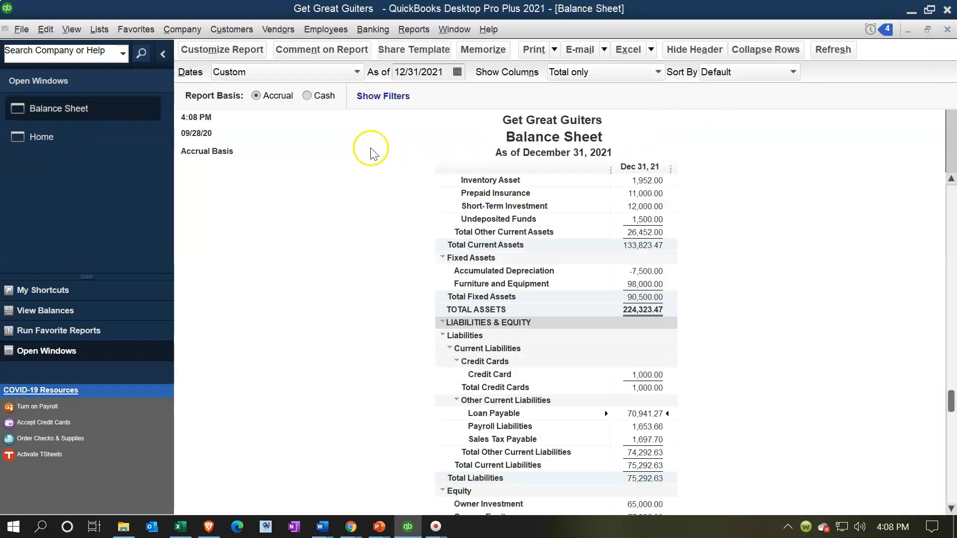
- Run the standard Profit & Loss report for 01/01/2021 to 12/31/2021
click(404, 29)
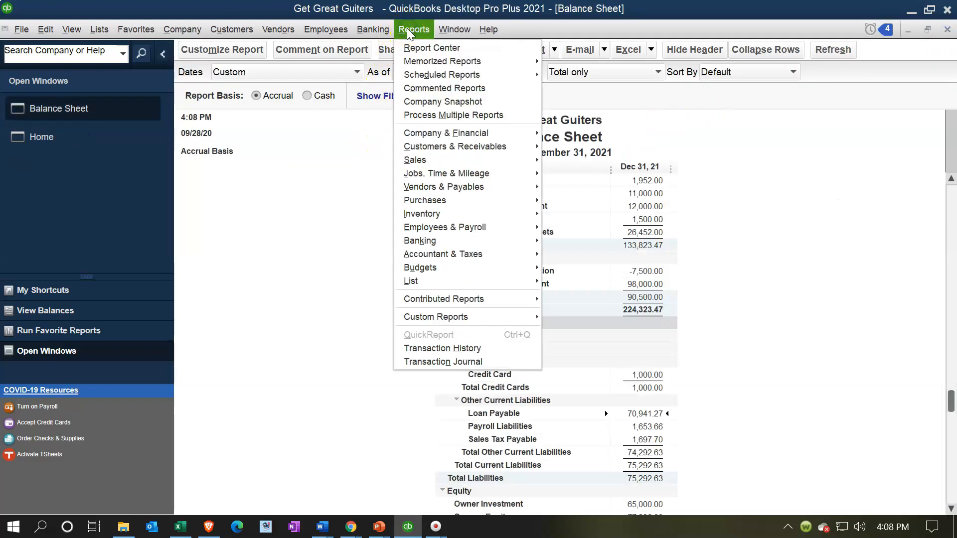
mouse_move(455, 132)
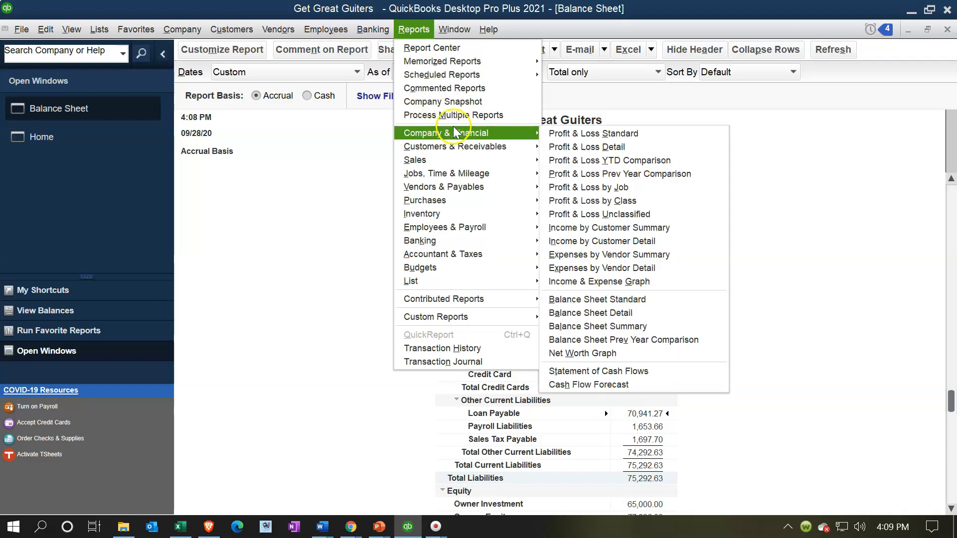
click(565, 133)
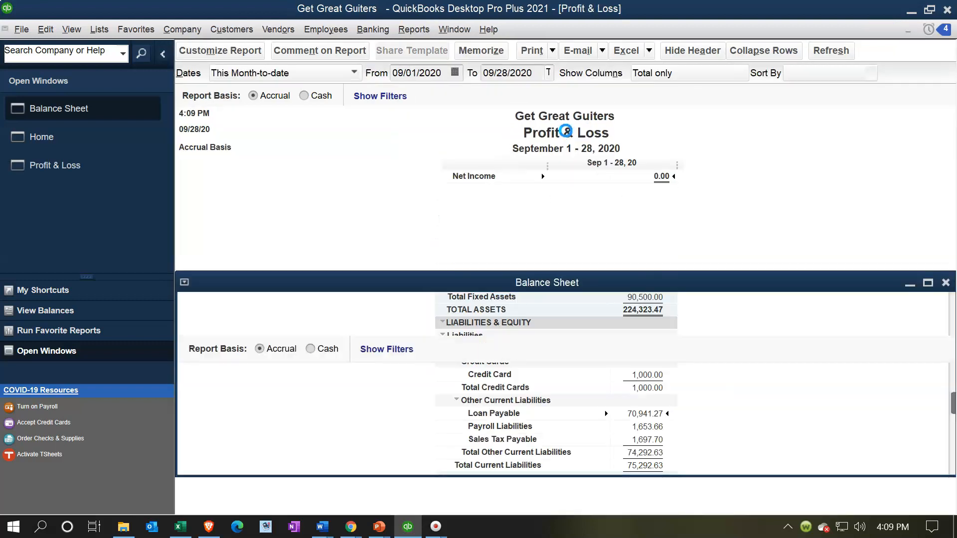
key(Tab)
text(01/01/2021)
key(Tab)
text(12312021)
key(Tab)
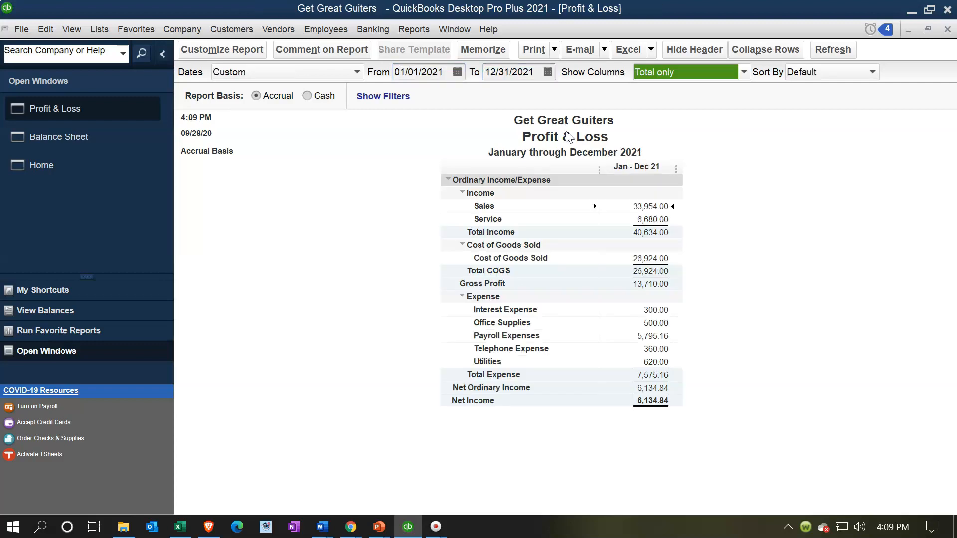
- Drill into the Interest Expense amount on the Profit & Loss, review the transaction detail, and close it
click(643, 309)
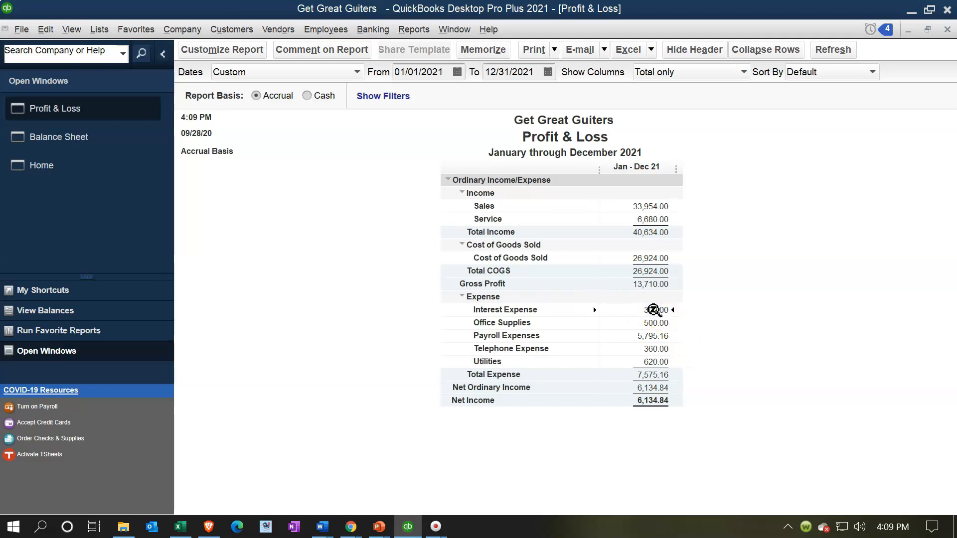
double_click(654, 310)
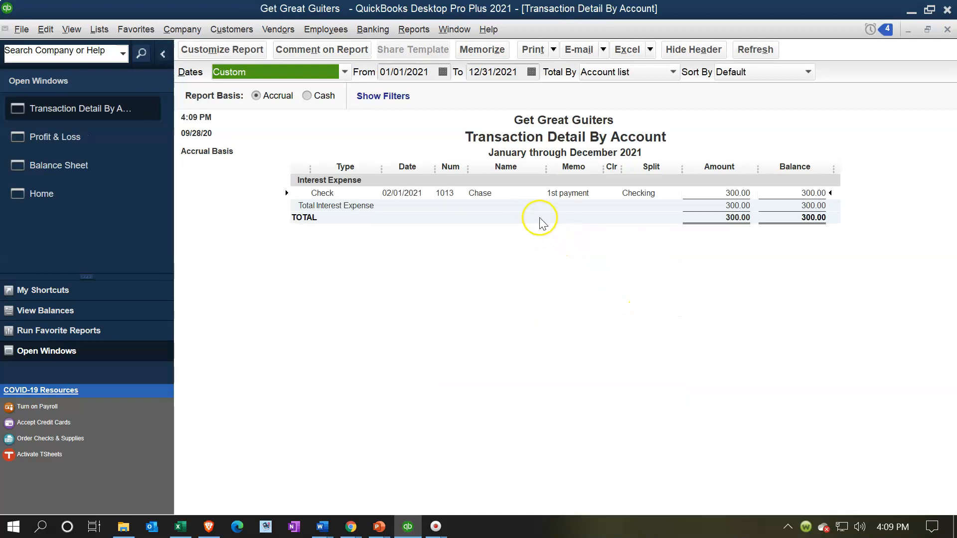
click(947, 29)
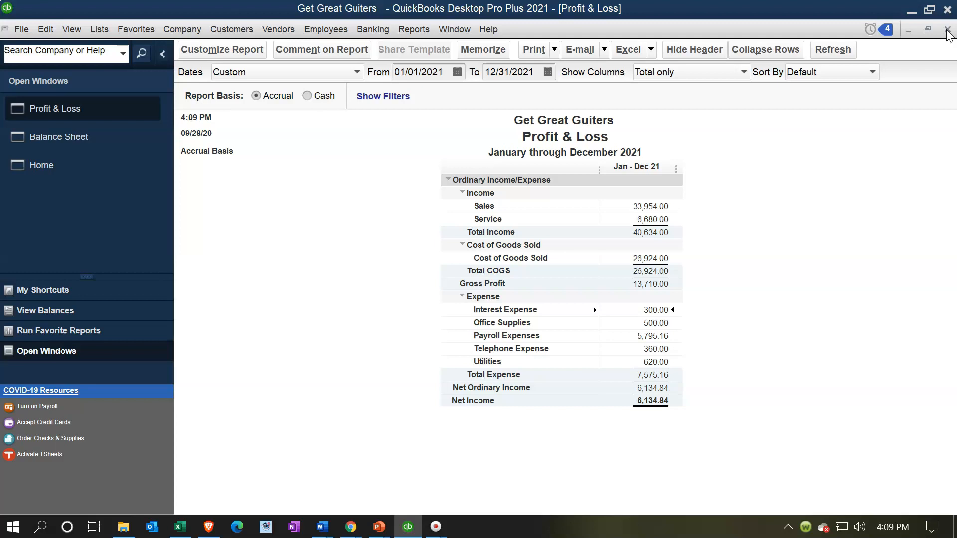
- Switch to the Excel amortization table and highlight the payment 2 row, from payment number through principal, in green
click(180, 527)
click(278, 394)
drag(205, 384, 557, 390)
right_click(561, 393)
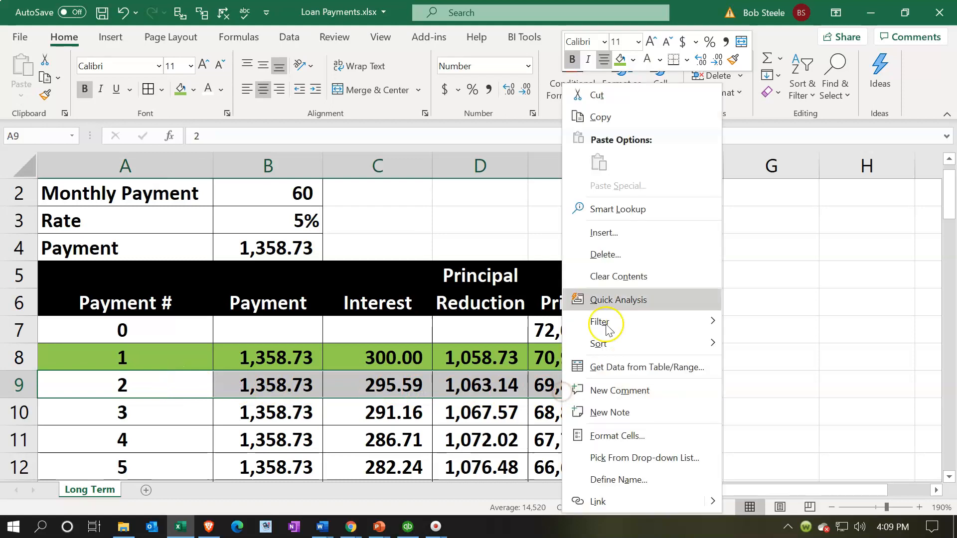
click(620, 60)
- Remove the green fill from the payment 1 row in Excel, then return to the QuickBooks home page
drag(192, 352, 532, 357)
right_click(534, 356)
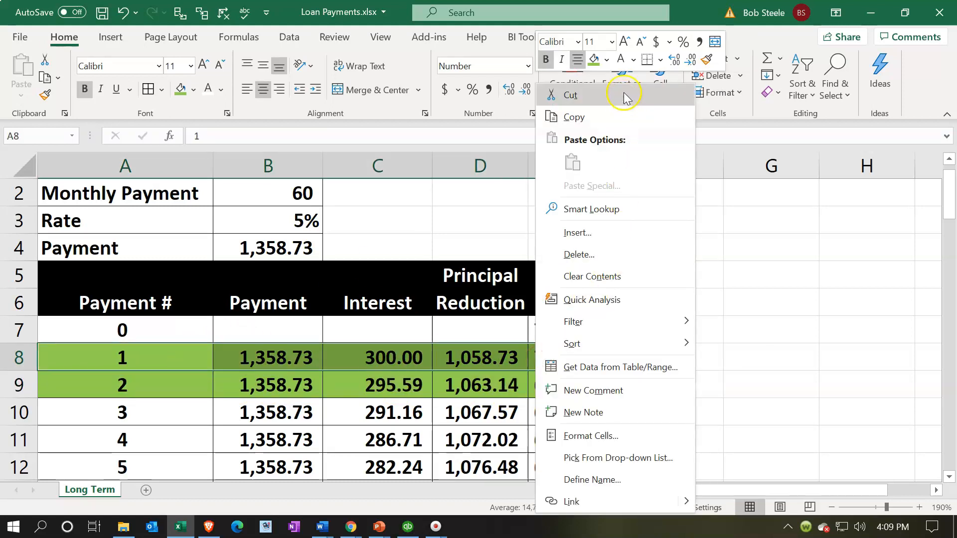
click(606, 60)
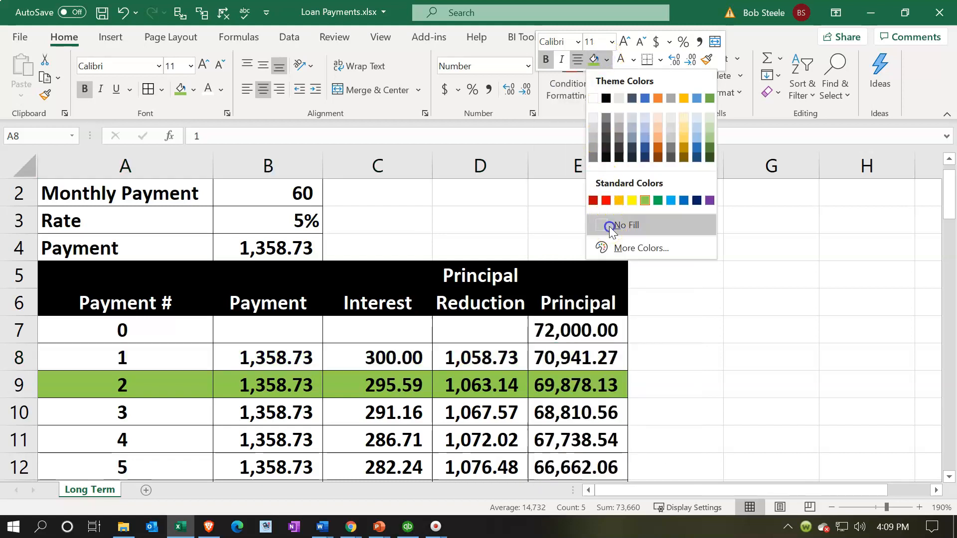
click(611, 225)
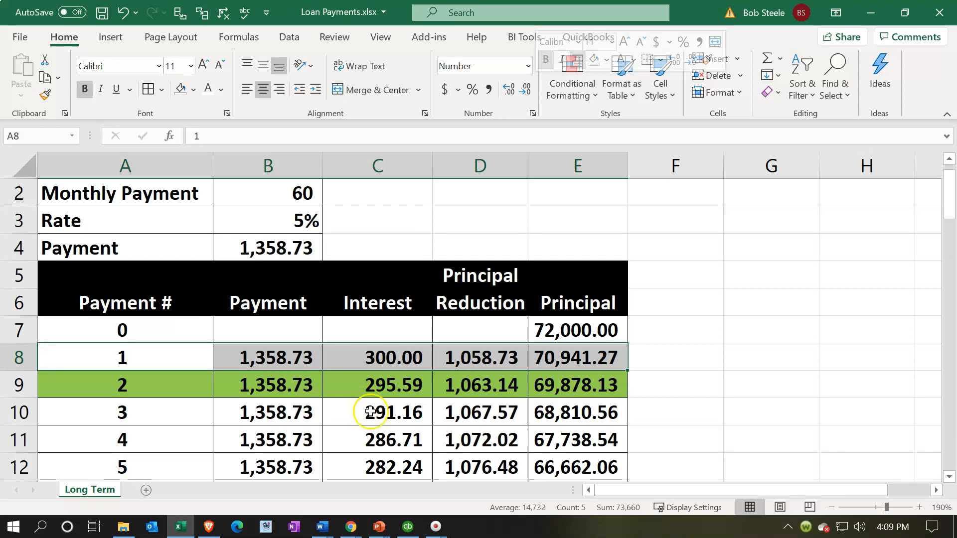
click(408, 526)
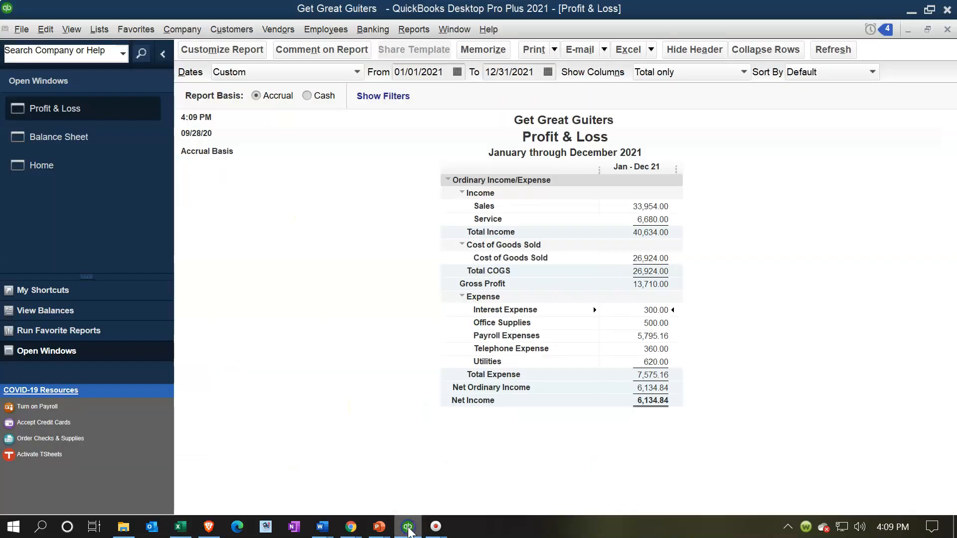
click(73, 173)
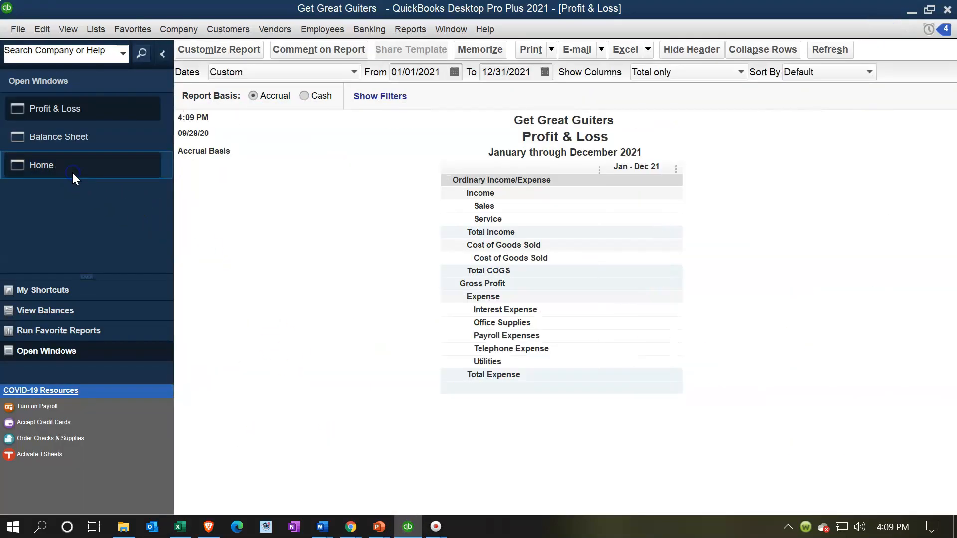
- Start a new check from the Checking account, dated 02/28/2021 and payable to Chase
click(414, 29)
mouse_move(373, 30)
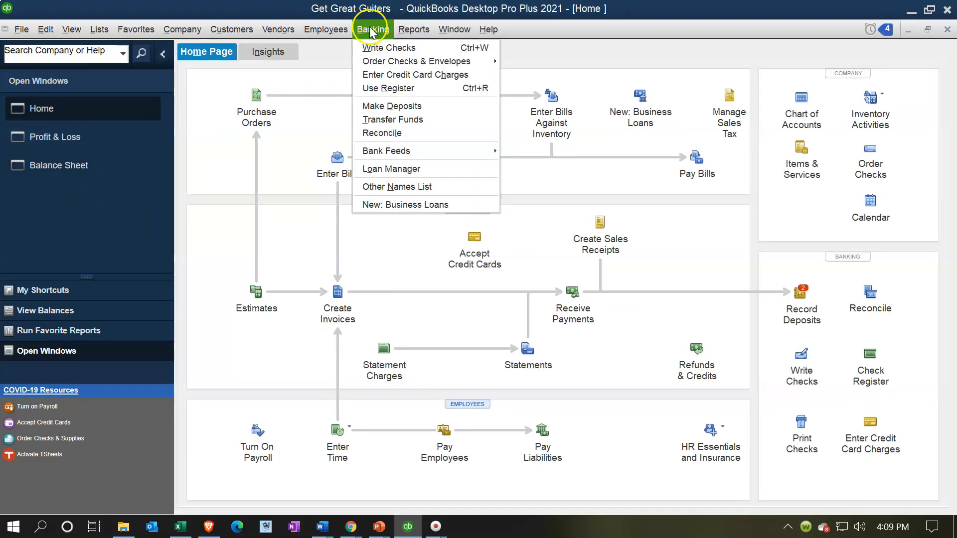
click(378, 49)
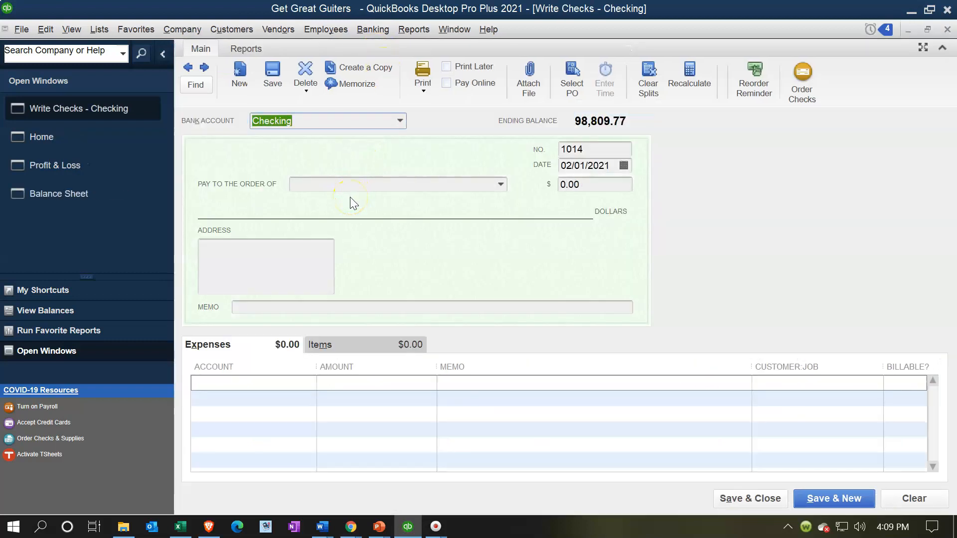
key(Tab)
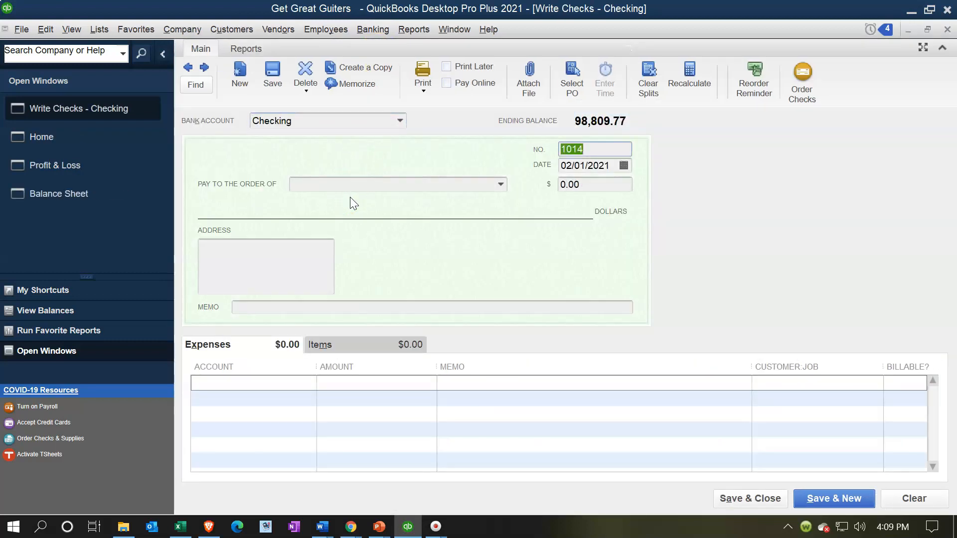
key(Tab)
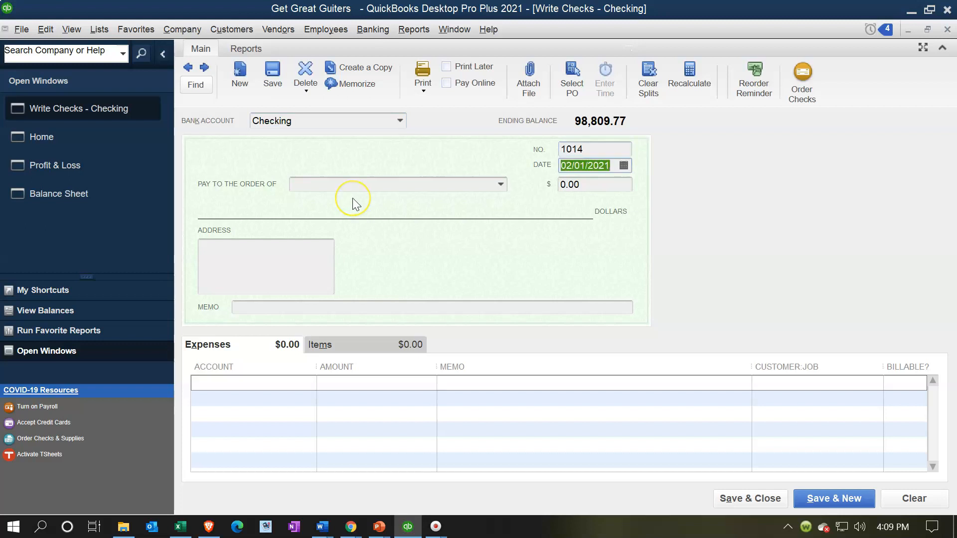
key(plus)
key(plus)
key(plus)
key(plus)
key(plus)
key(plus)
key(plus)
key(plus)
key(plus)
key(Tab)
text(C)
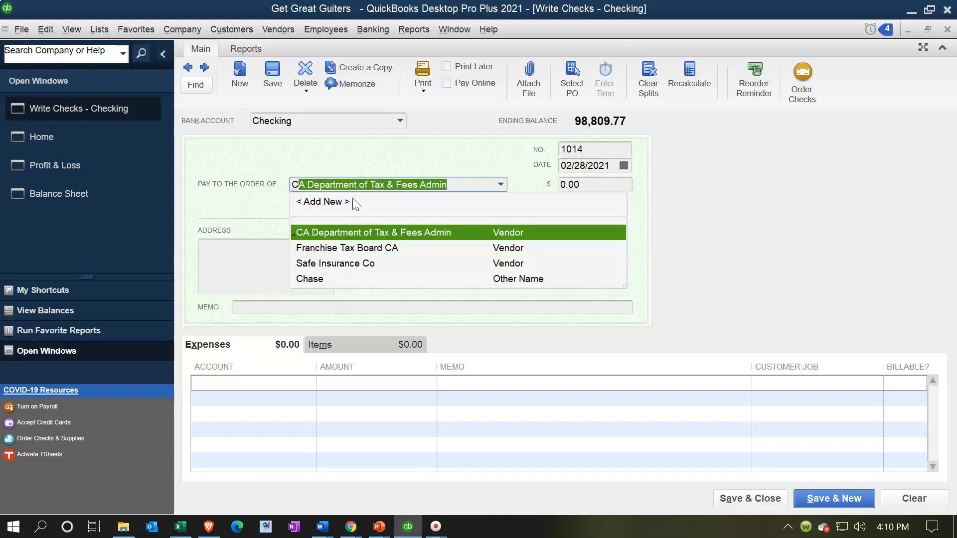
text(hase)
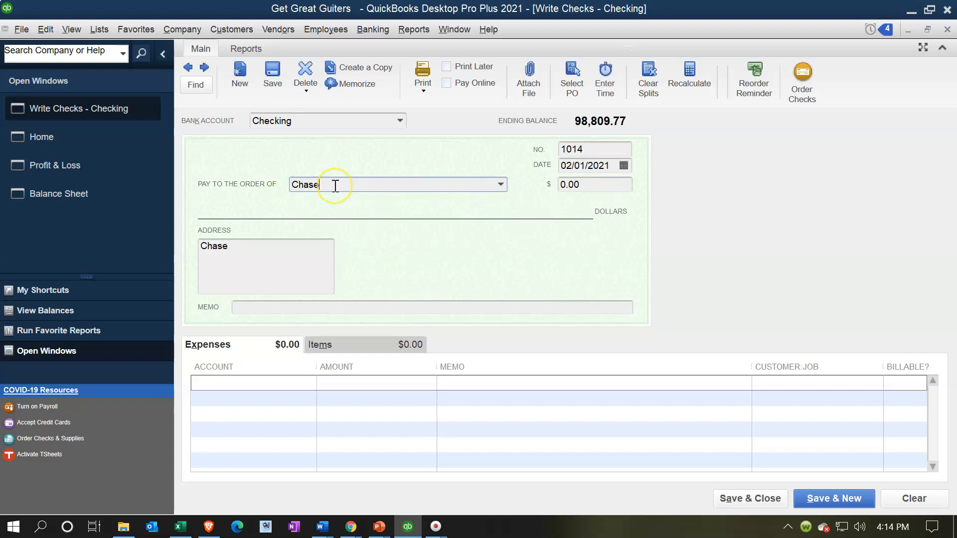
- Replace the check's payee with Verizon to test the account pre-fill, then close the check without recording it
click(302, 375)
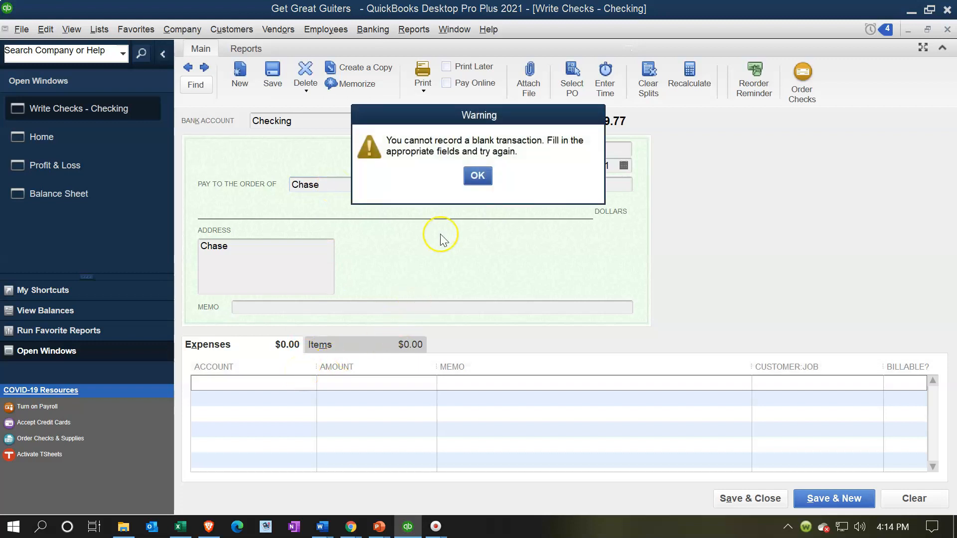
click(477, 175)
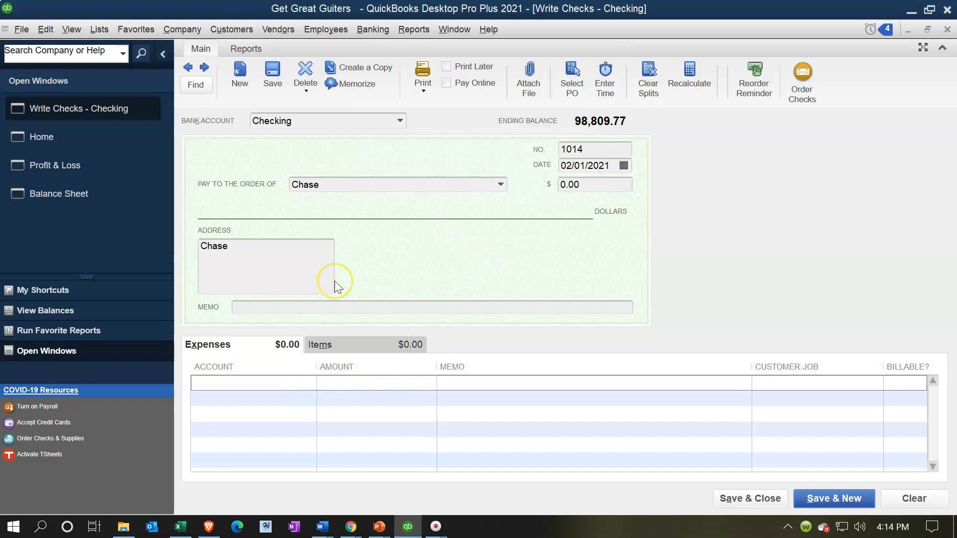
click(336, 185)
drag(336, 185, 282, 192)
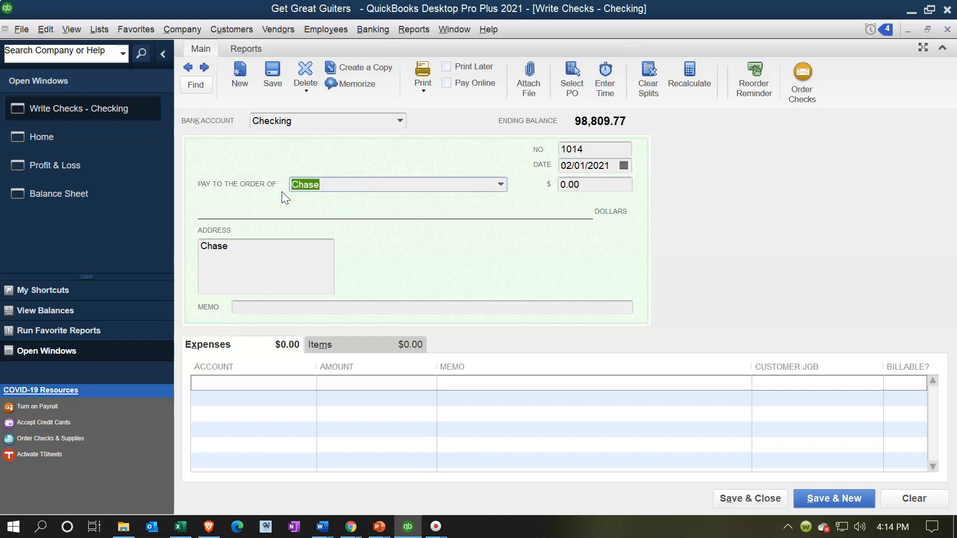
text(Verizon)
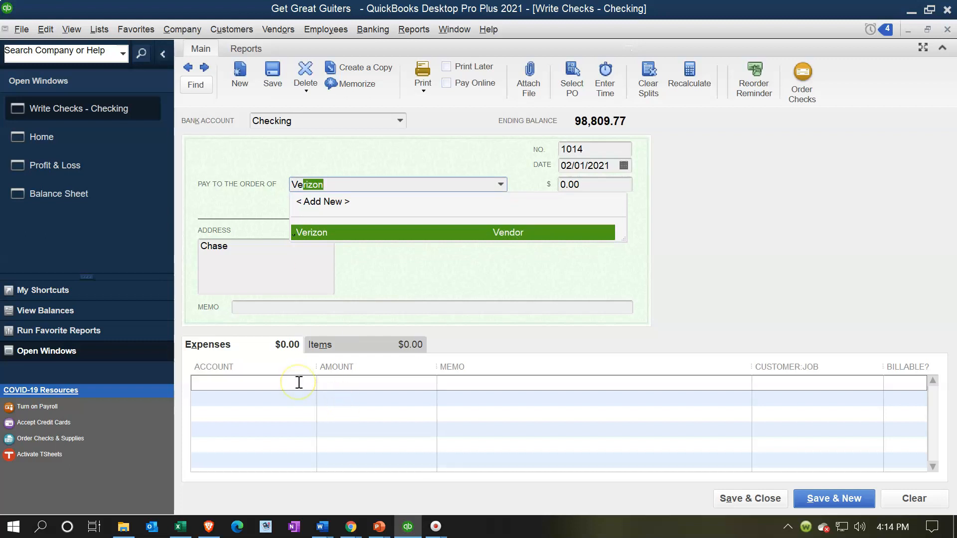
key(Tab)
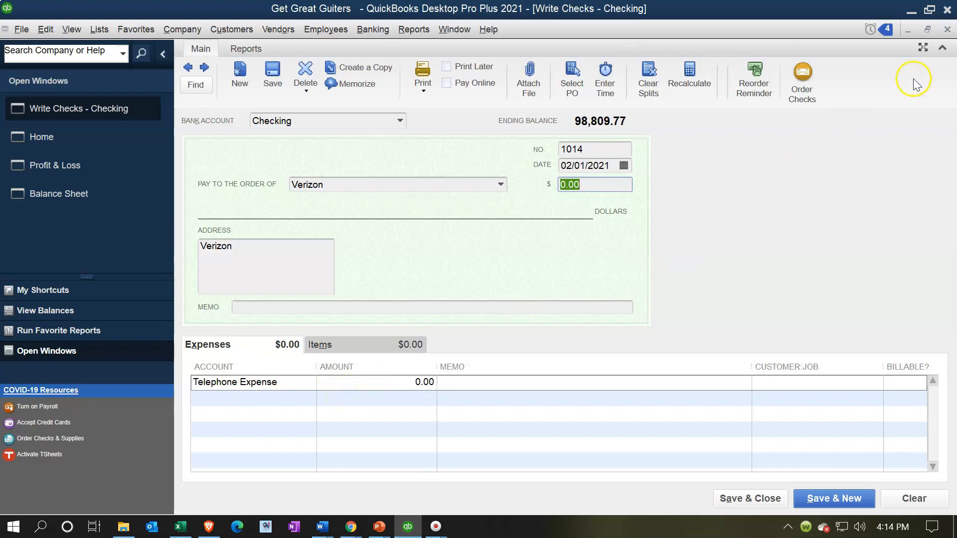
click(948, 31)
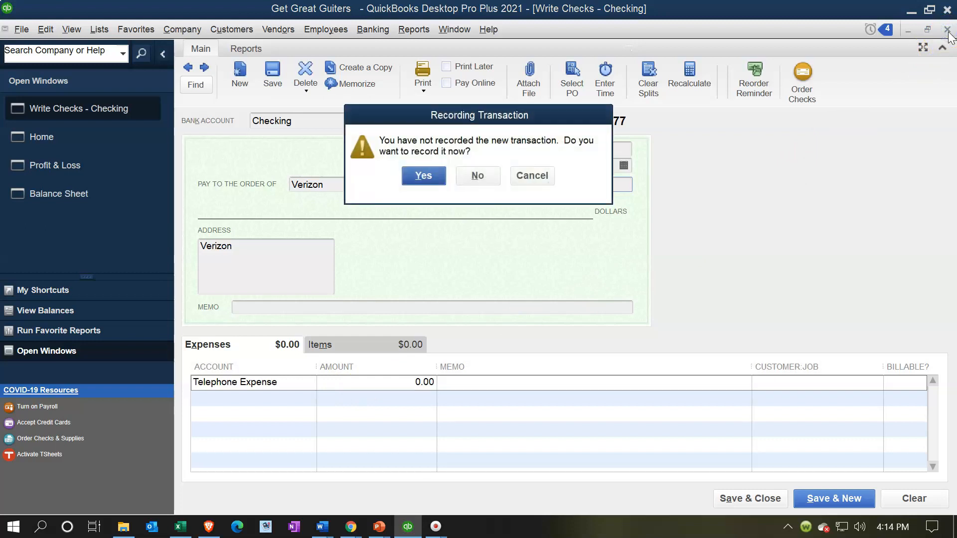
click(476, 177)
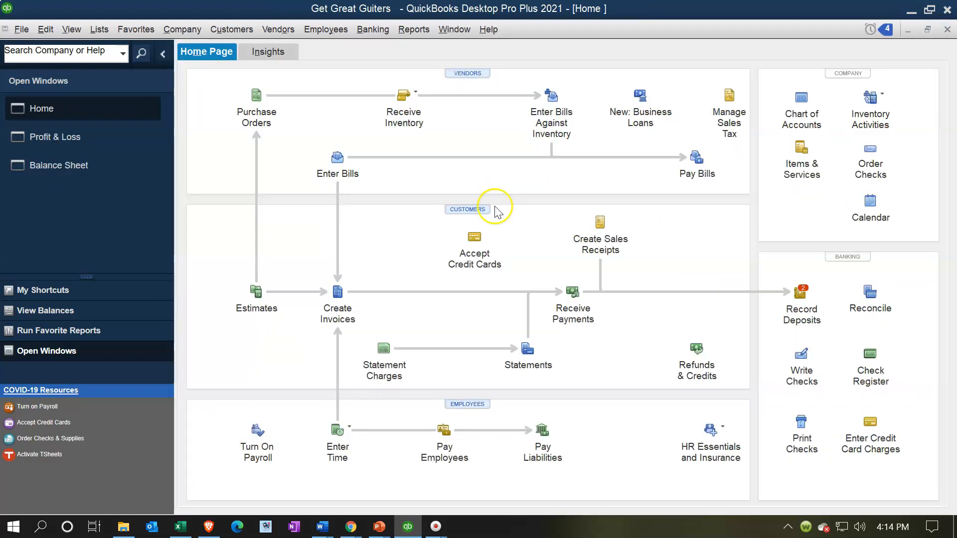
- In the General preferences, set QuickBooks to automatically recall the last transaction for a name, and save the preferences
click(45, 30)
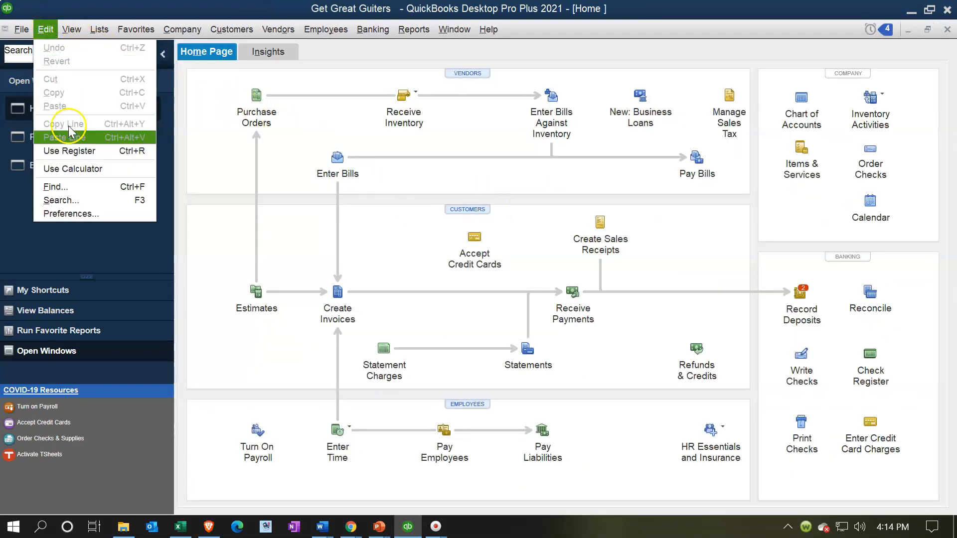
click(88, 213)
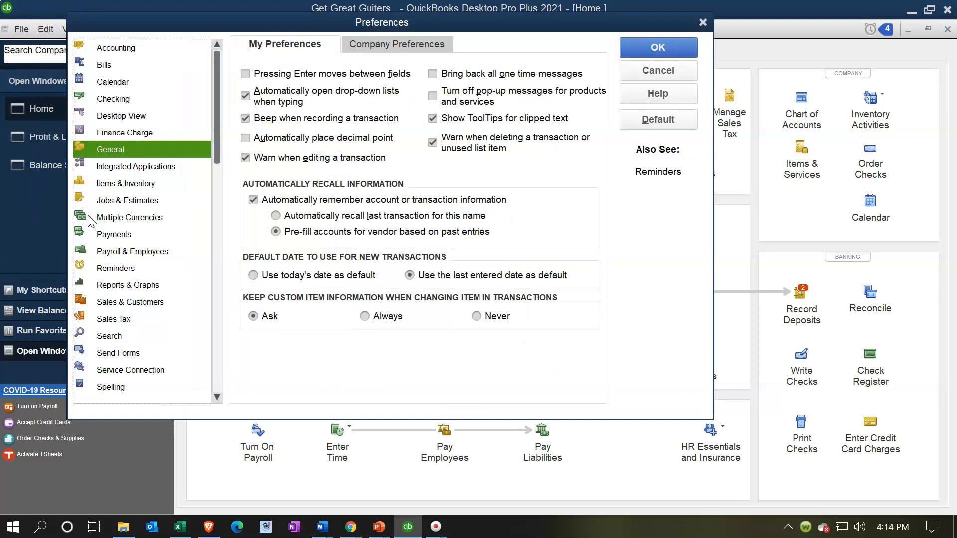
click(116, 151)
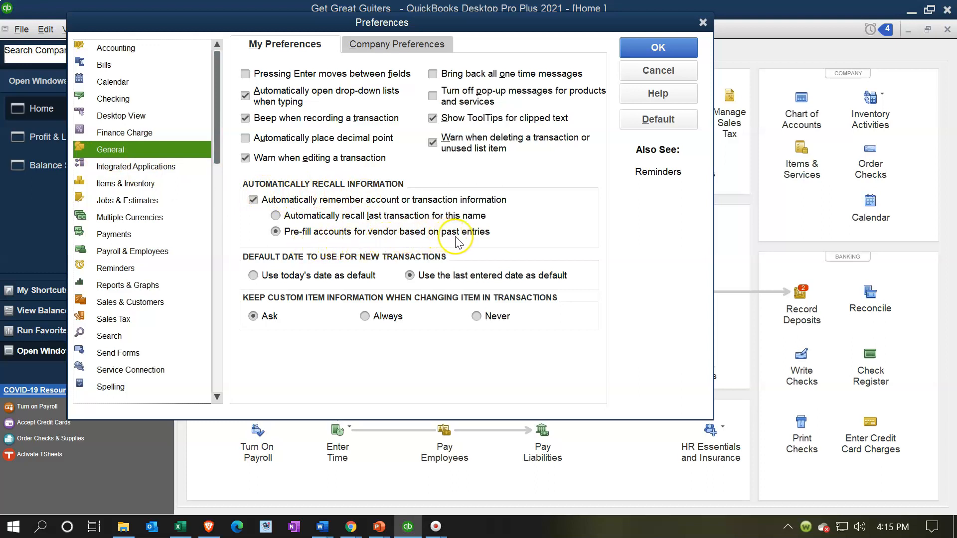
click(275, 215)
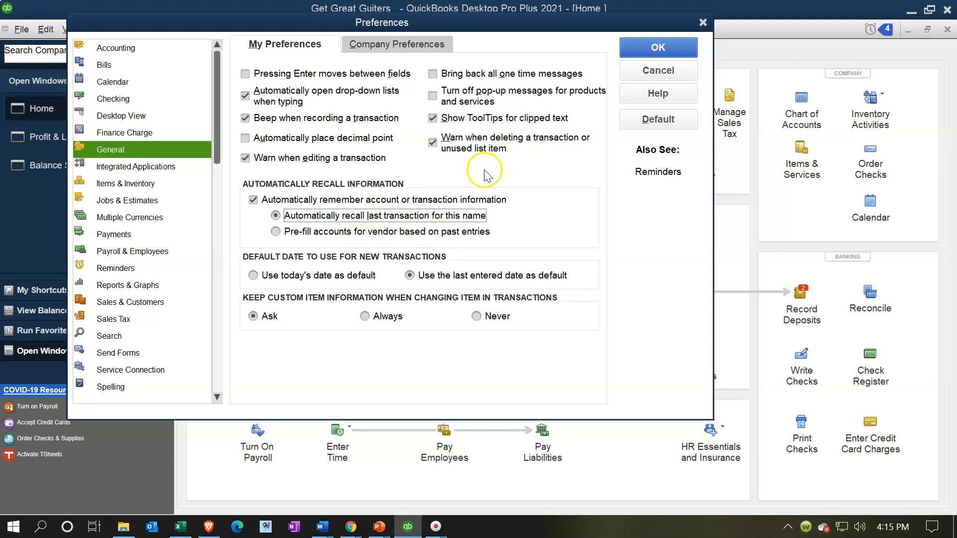
click(673, 48)
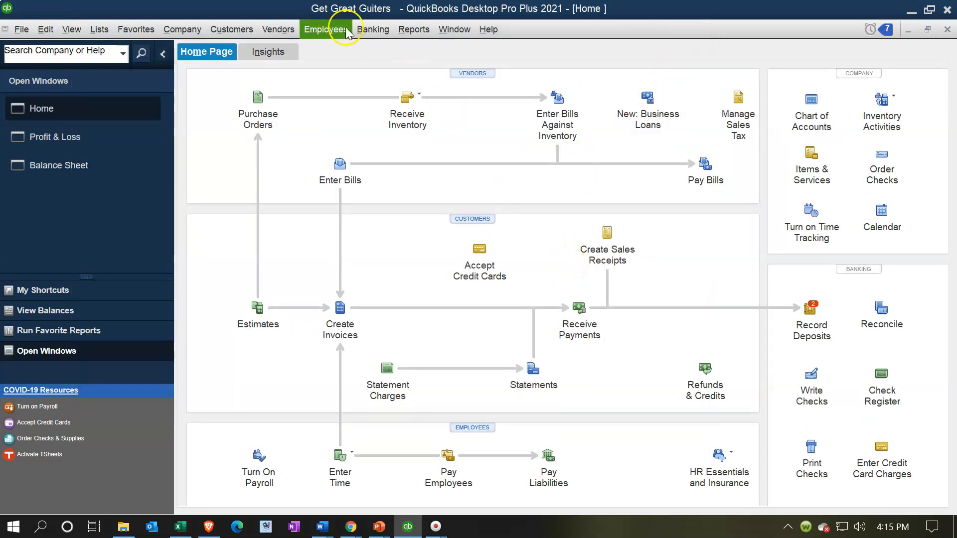
- Start a new check from the Checking account and set its date to 02/28/2021
click(373, 29)
click(372, 48)
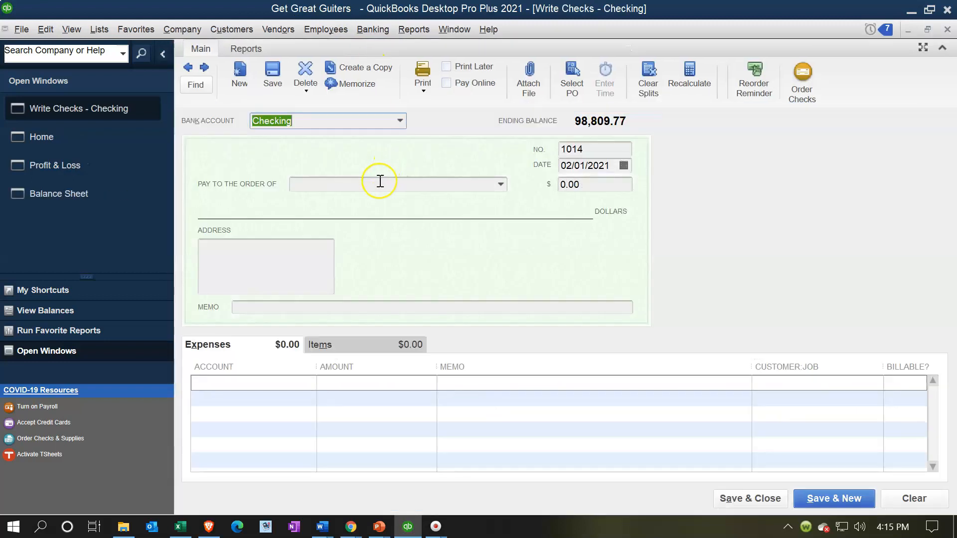
key(Tab)
key(Tab)
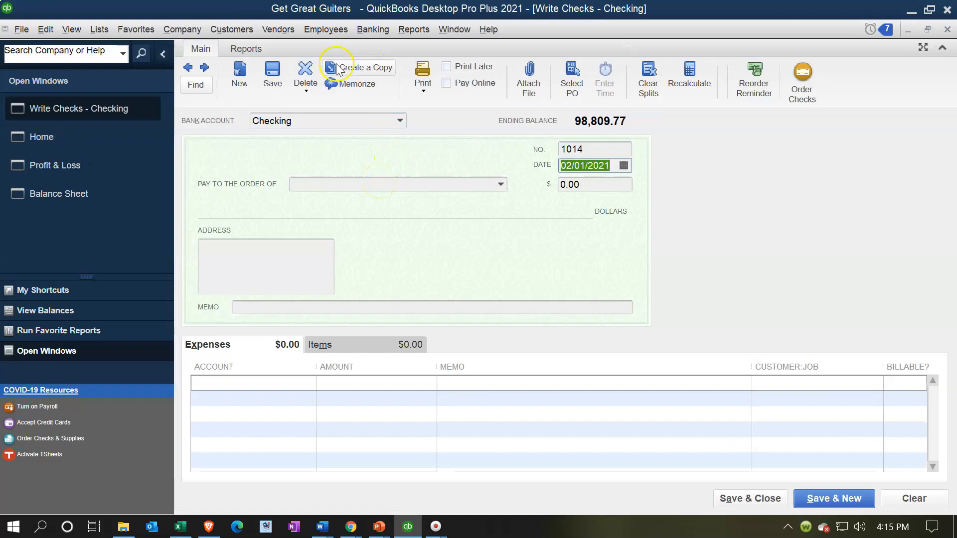
key(plus)
key(plus)
key(plus)
key(plus)
key(plus)
key(plus)
key(plus)
key(plus)
key(plus)
key(plus)
key(plus)
key(plus)
key(plus)
key(plus)
key(plus)
key(plus)
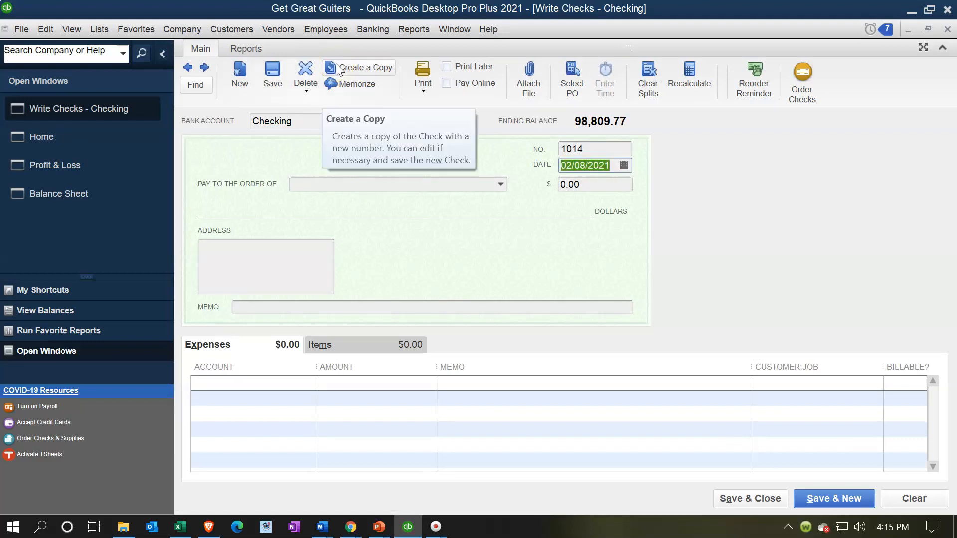
key(plus)
key(plus)
key(plus)
key(plus)
key(plus)
key(plus)
key(Tab)
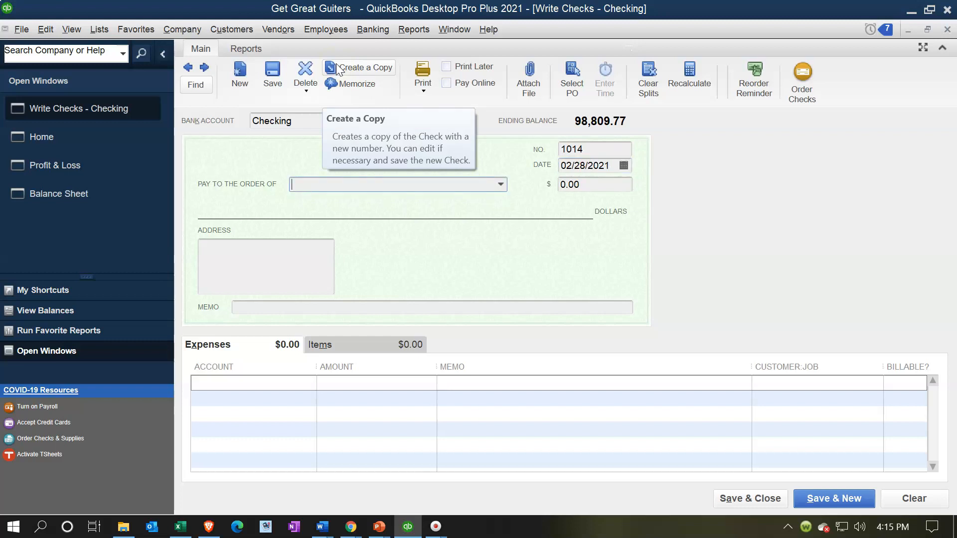
- Make the check payable to Chase to recall the last payment, and set its Loan Payable amount to 1,063.14 from the Excel loan schedule
text(Chase)
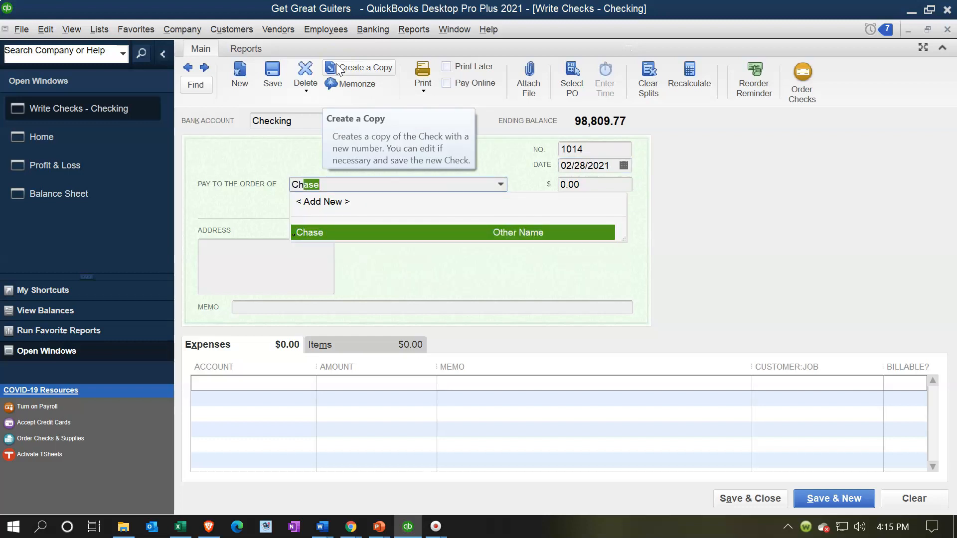
key(Tab)
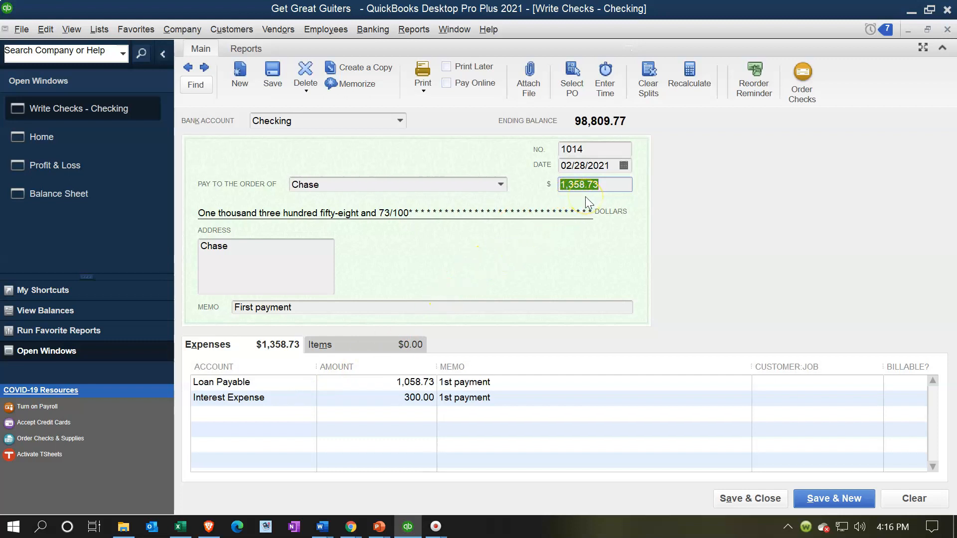
click(287, 387)
key(Tab)
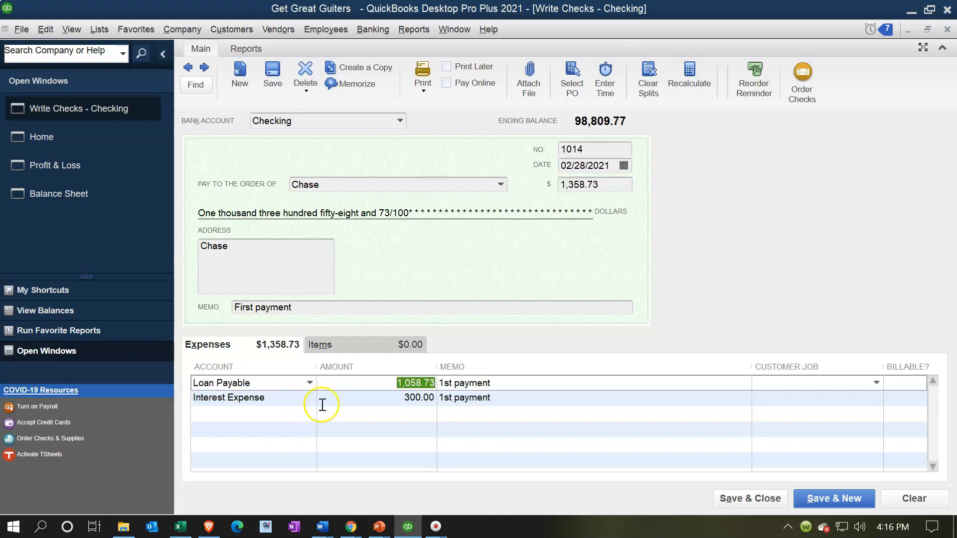
click(180, 526)
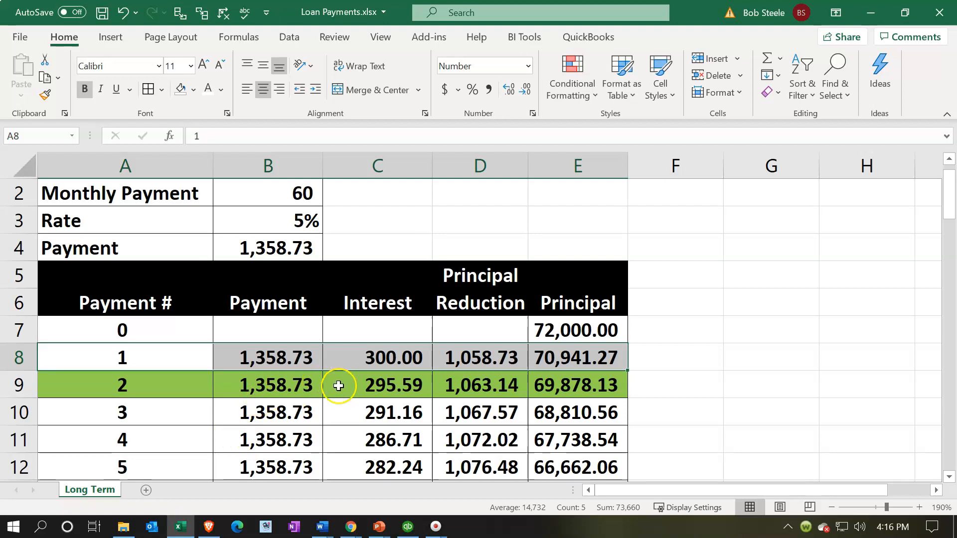
click(451, 384)
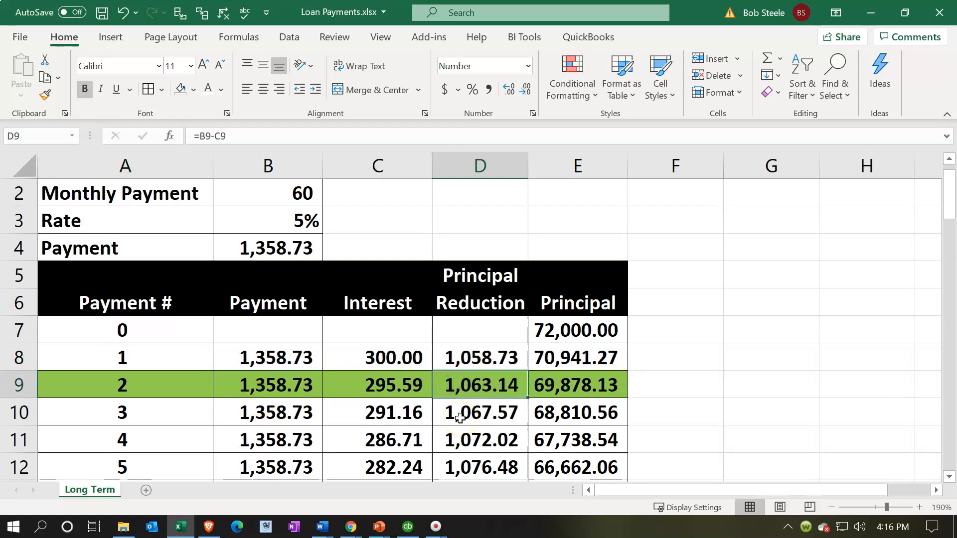
click(876, 13)
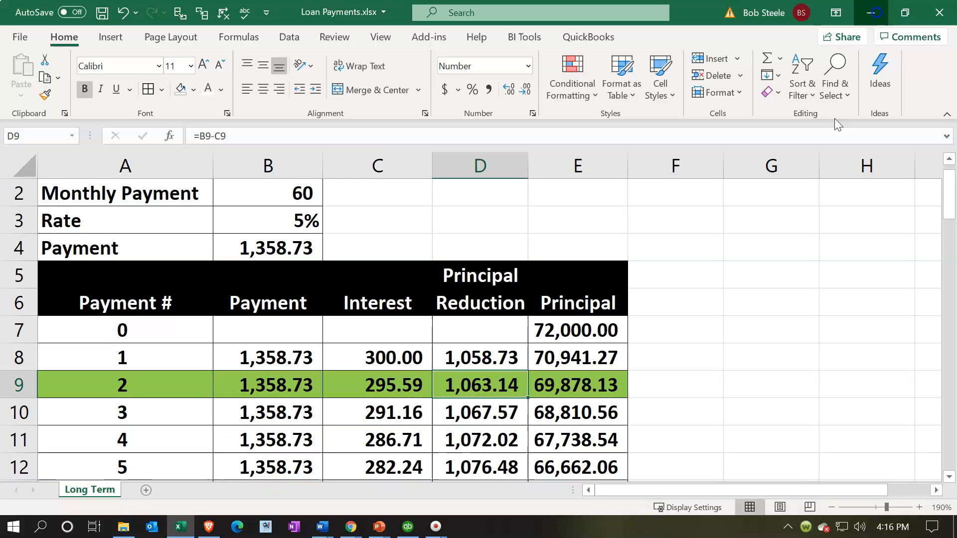
drag(387, 382, 522, 368)
text(1,063.14)
key(Tab)
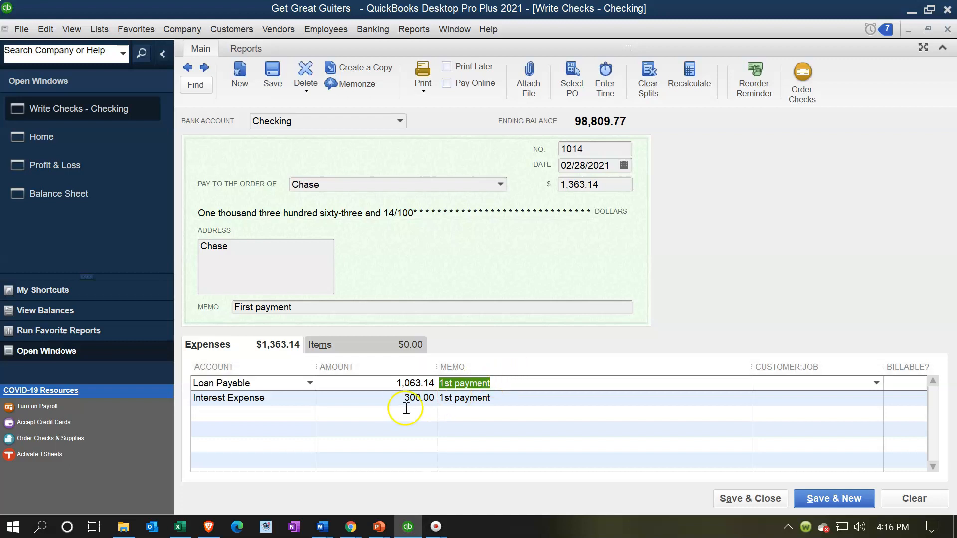
- Set the check's Interest Expense amount to 295.59, taken from the payment 2 row of the Excel loan schedule
click(393, 398)
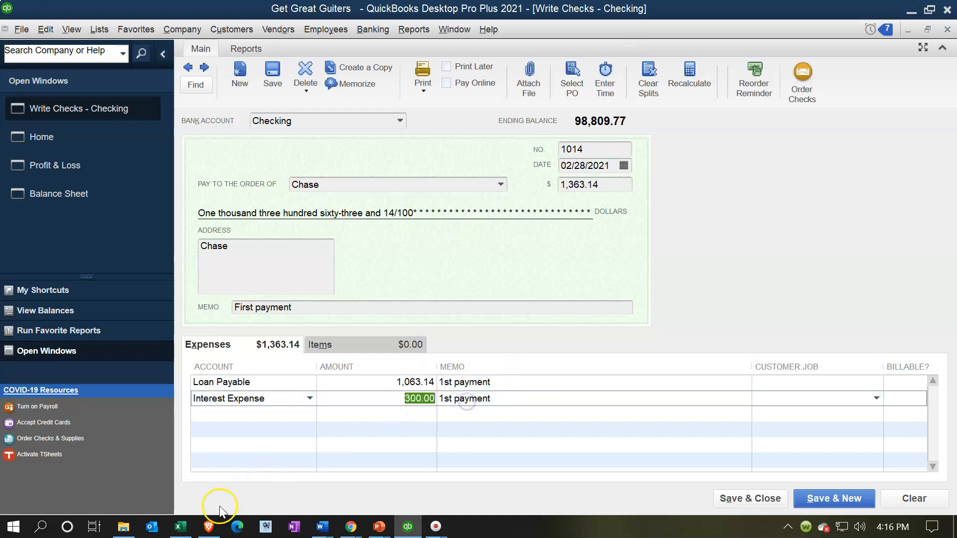
click(183, 526)
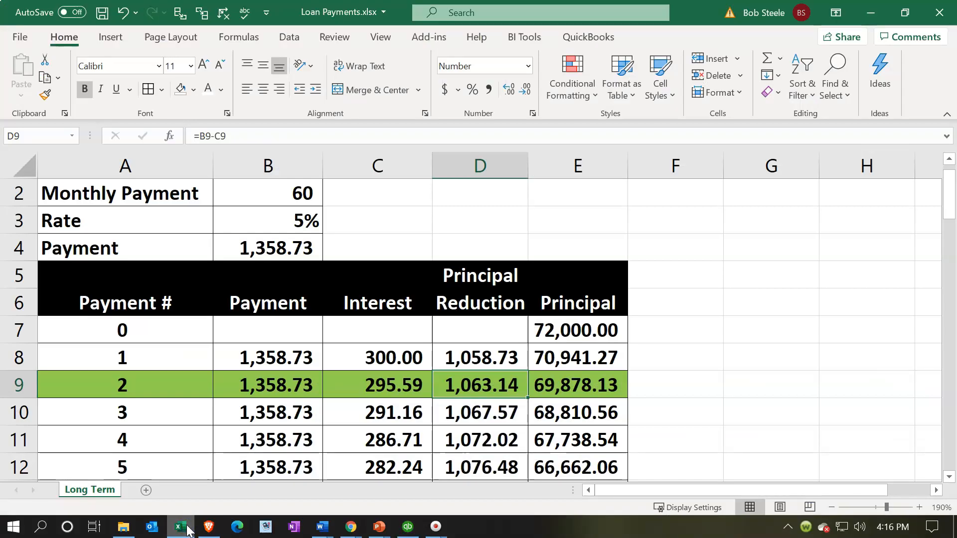
click(182, 526)
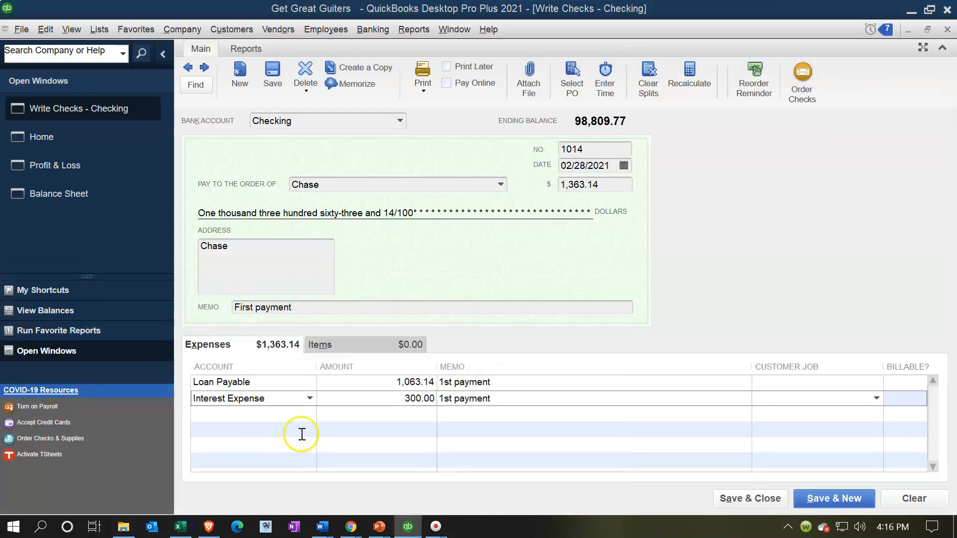
text(295.59)
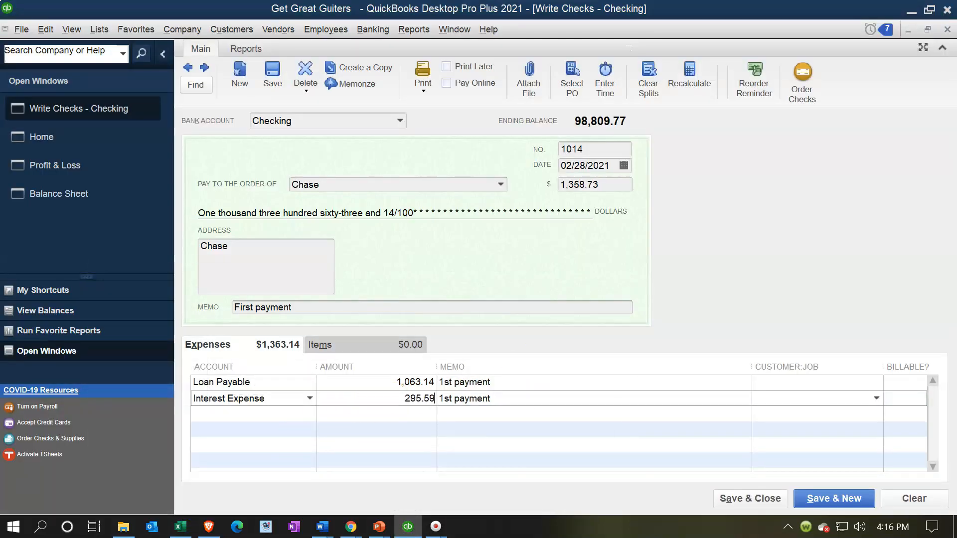
key(Tab)
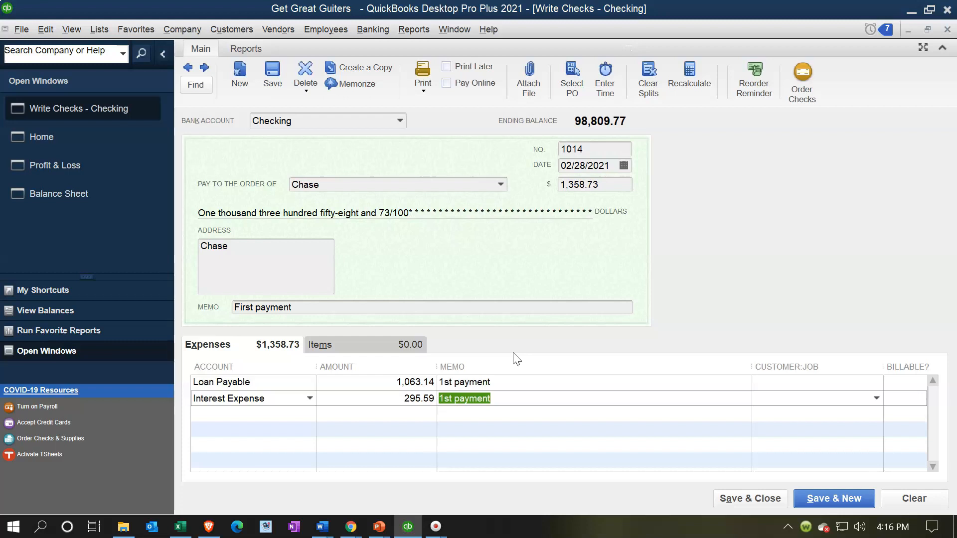
- Check the principal balance after payment 2 in Excel, and save and close the QuickBooks check without setting a check reminder
click(443, 383)
click(180, 527)
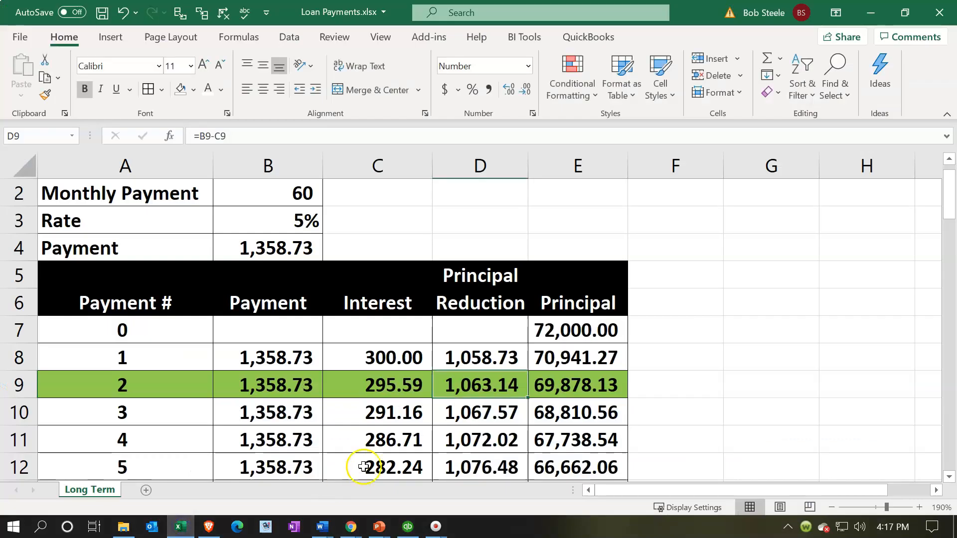
click(562, 390)
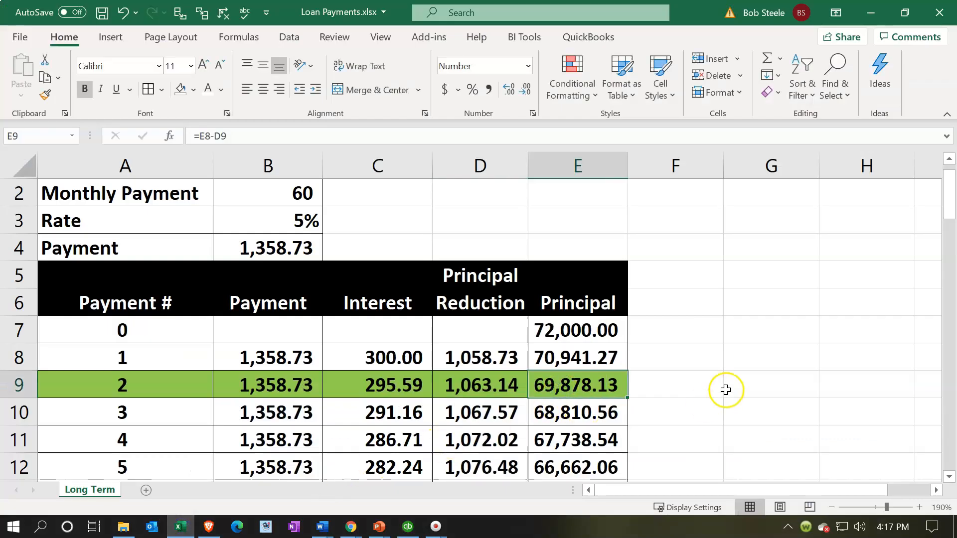
click(870, 13)
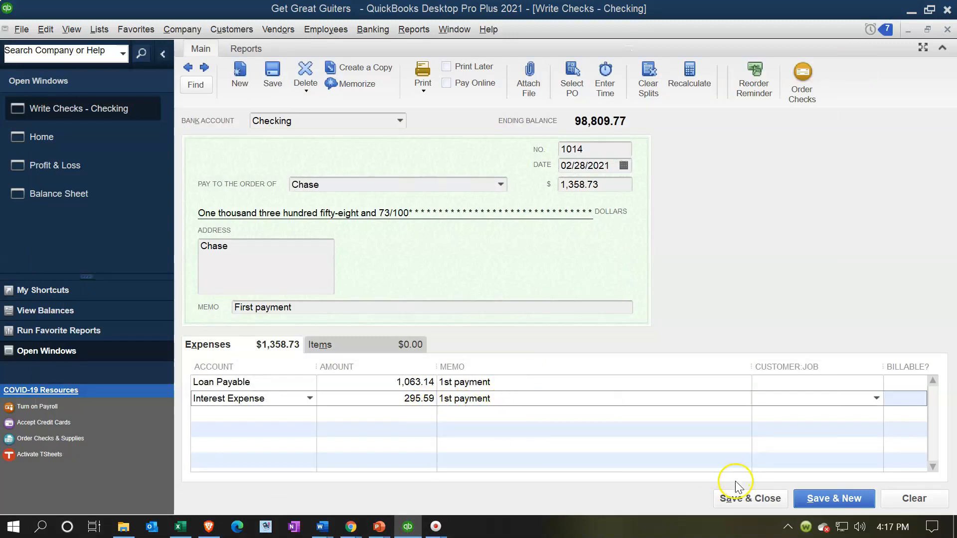
click(740, 499)
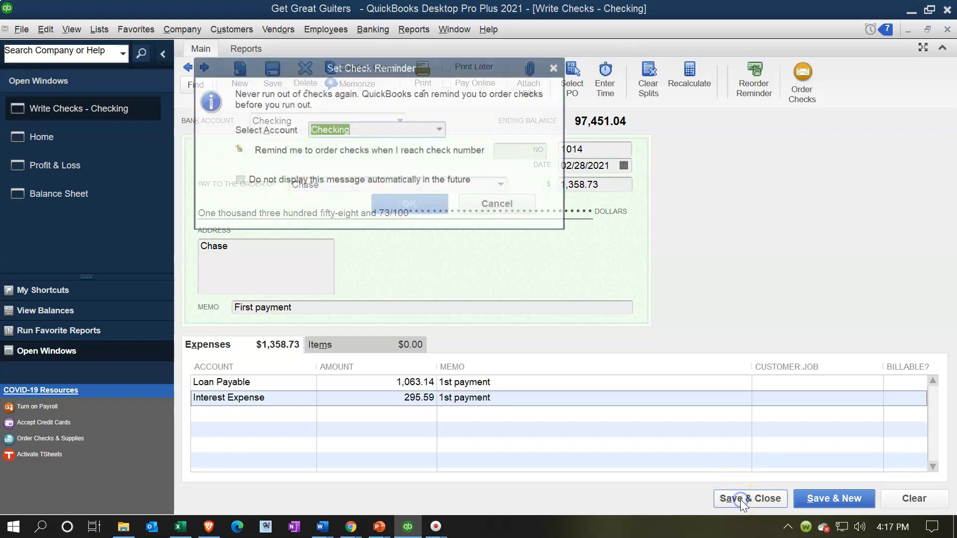
click(556, 67)
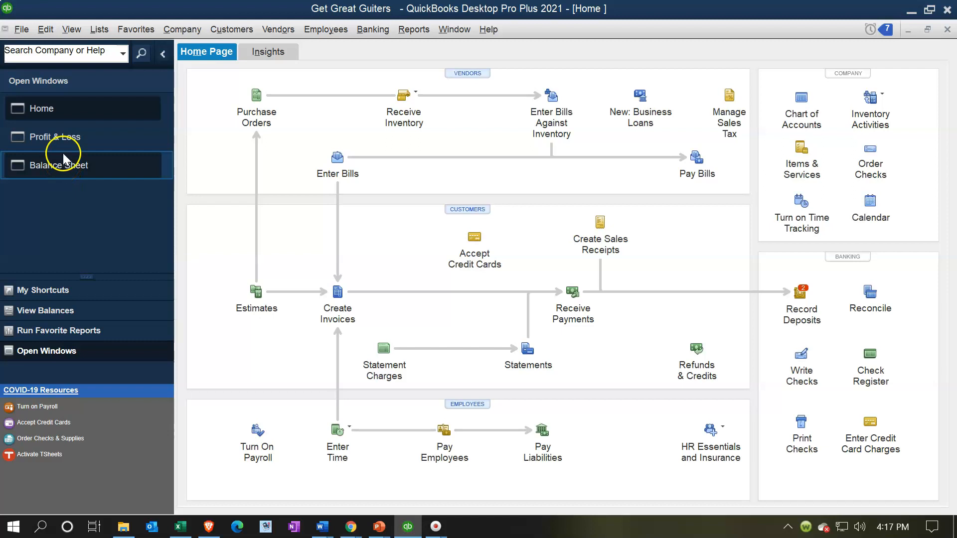
- Open the Balance Sheet and examine the transactions behind the Checking balance, including the new Chase check, and close the detail report
click(63, 137)
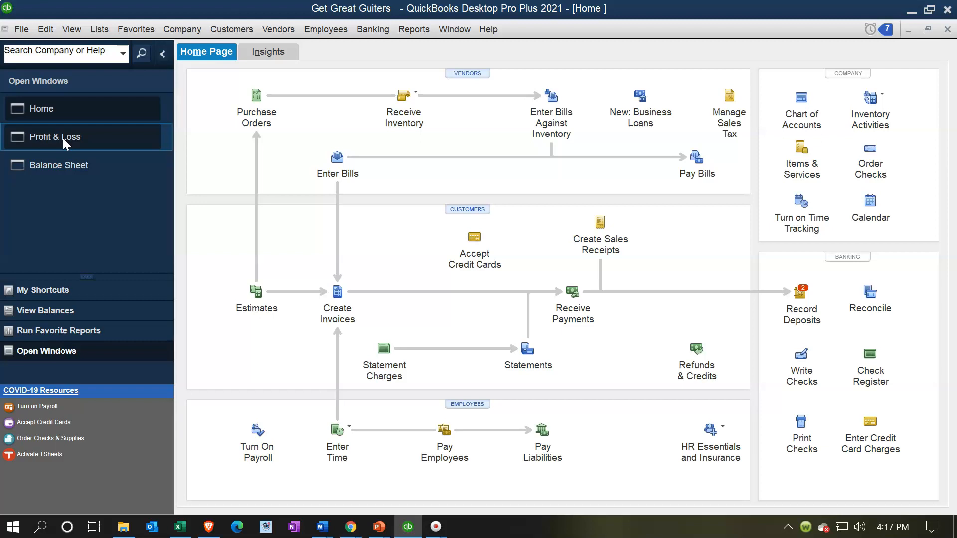
click(64, 158)
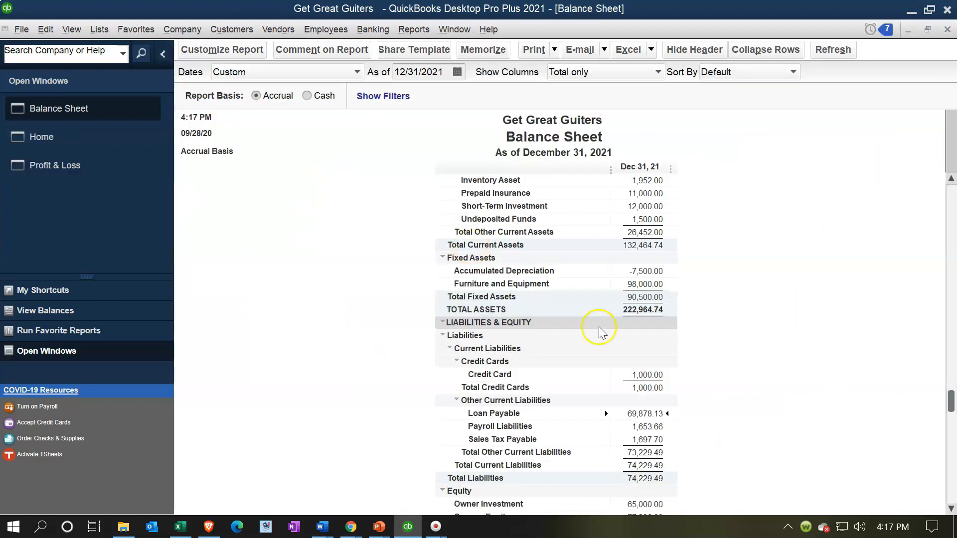
scroll(623, 329, up, 3)
double_click(643, 219)
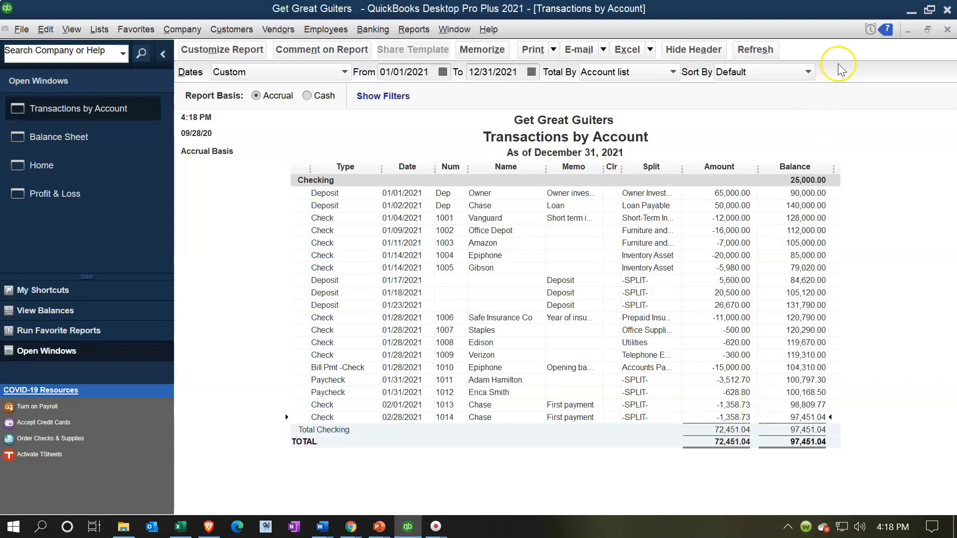
click(947, 29)
- Examine the Loan Payable transaction detail from the Balance Sheet and compare its balance with the payment 2 principal in the Excel schedule
scroll(793, 323, down, 4)
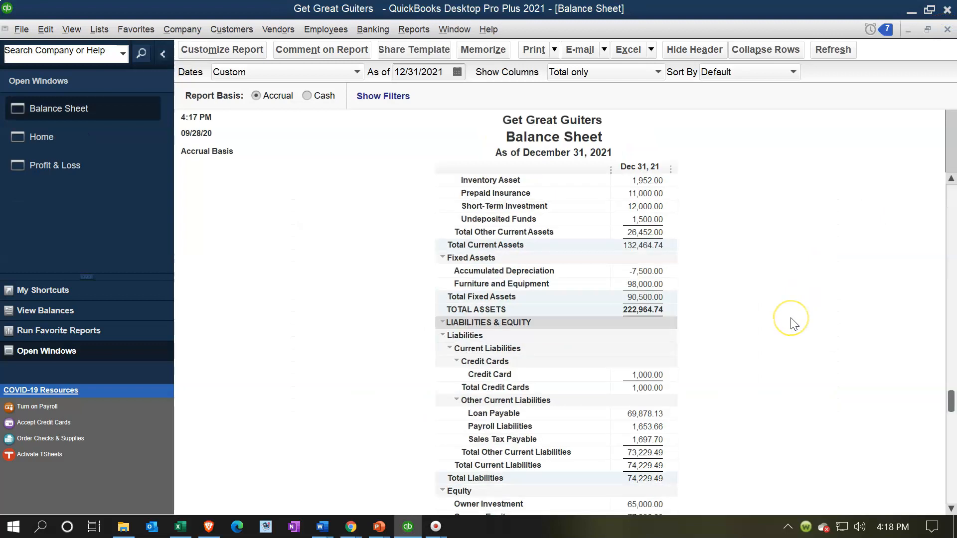
scroll(794, 324, down, 1)
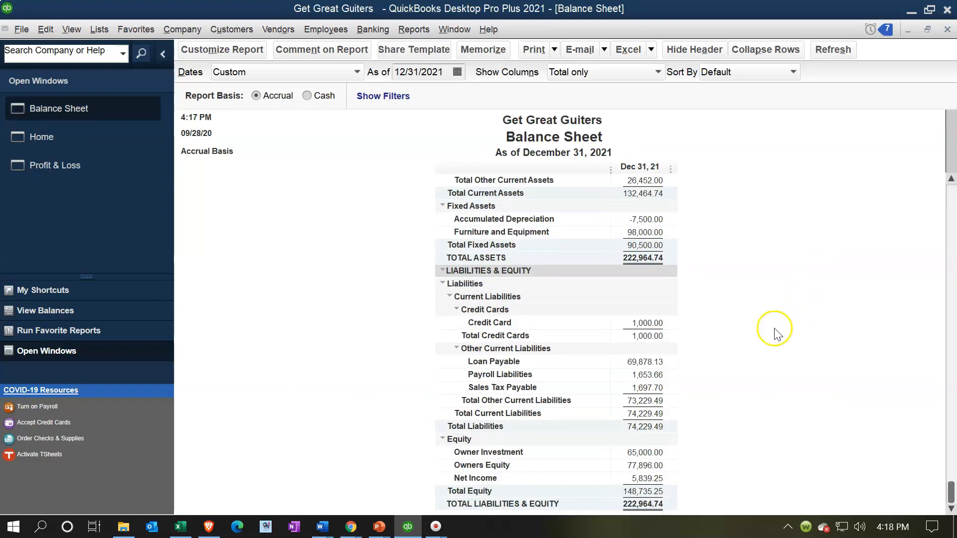
double_click(650, 361)
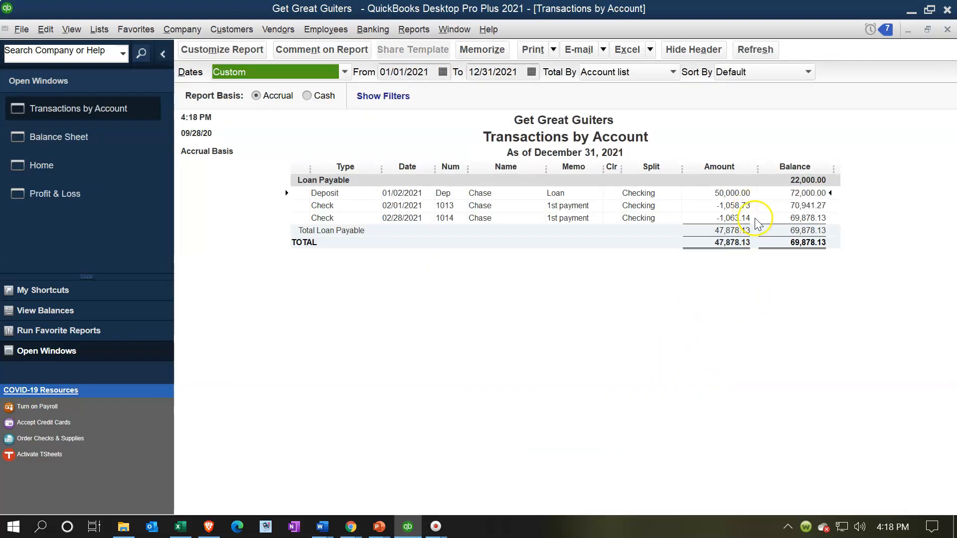
click(790, 218)
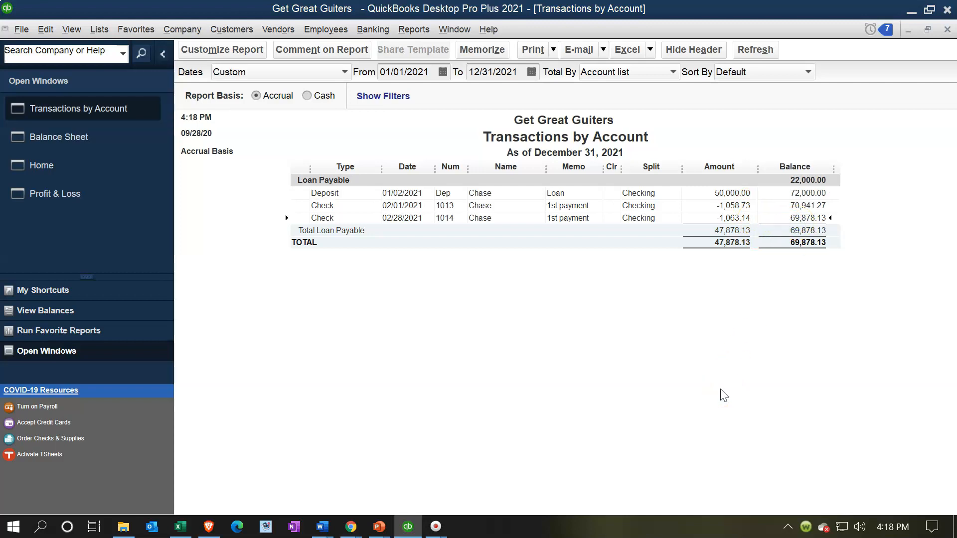
click(418, 442)
click(180, 526)
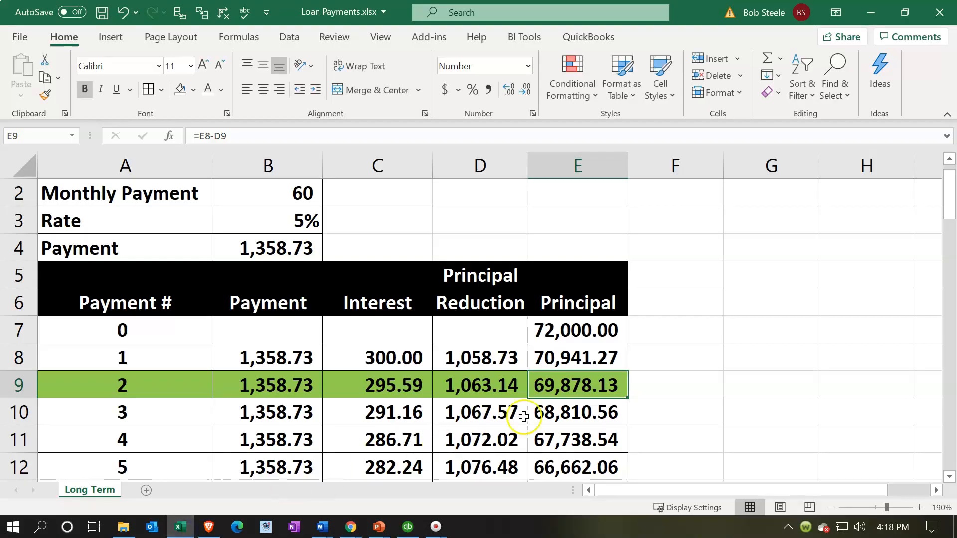
click(870, 13)
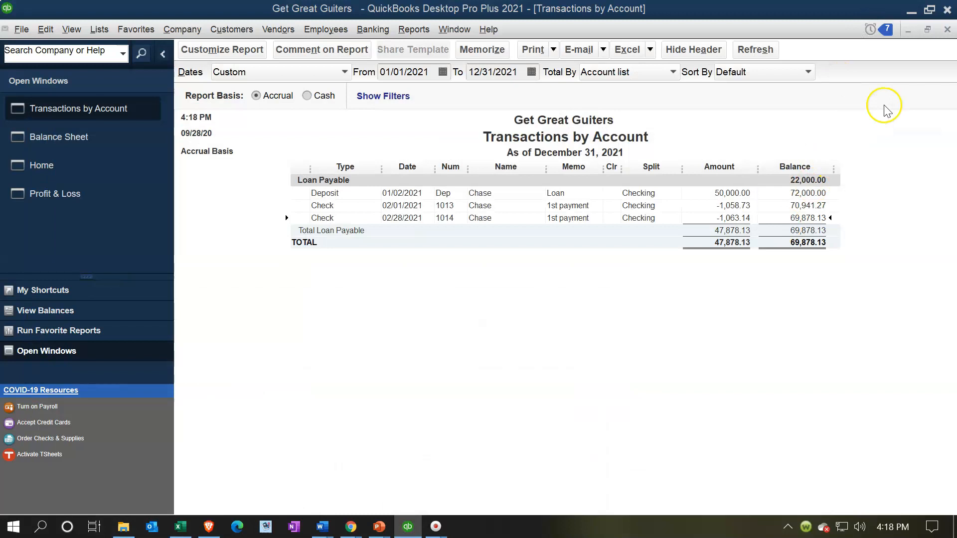
click(946, 30)
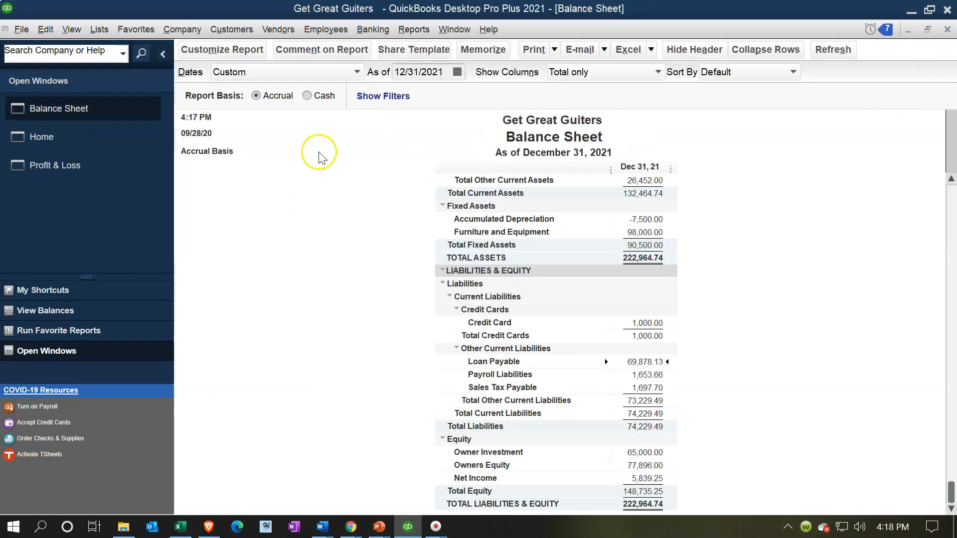
- Examine the Interest Expense transaction detail from the Profit & Loss report and close the detail report
click(97, 169)
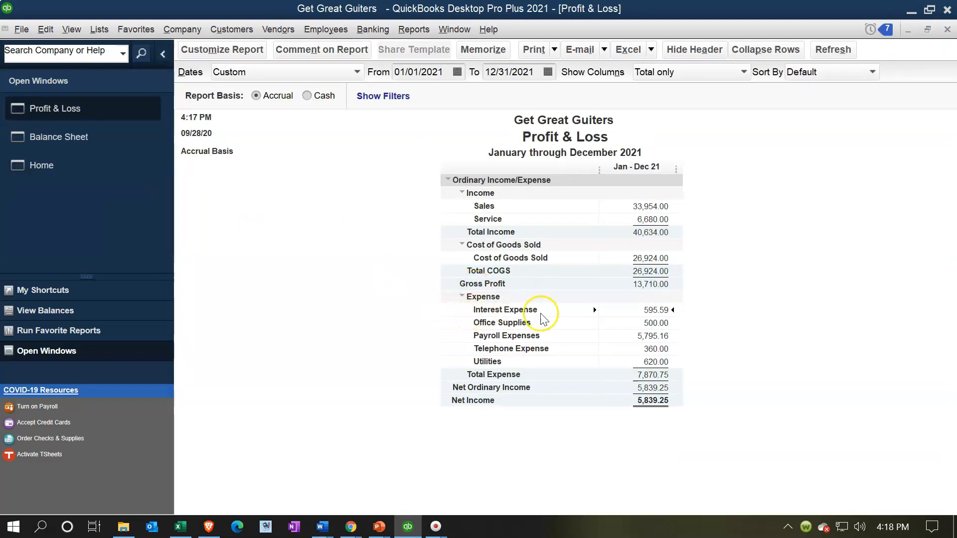
double_click(650, 310)
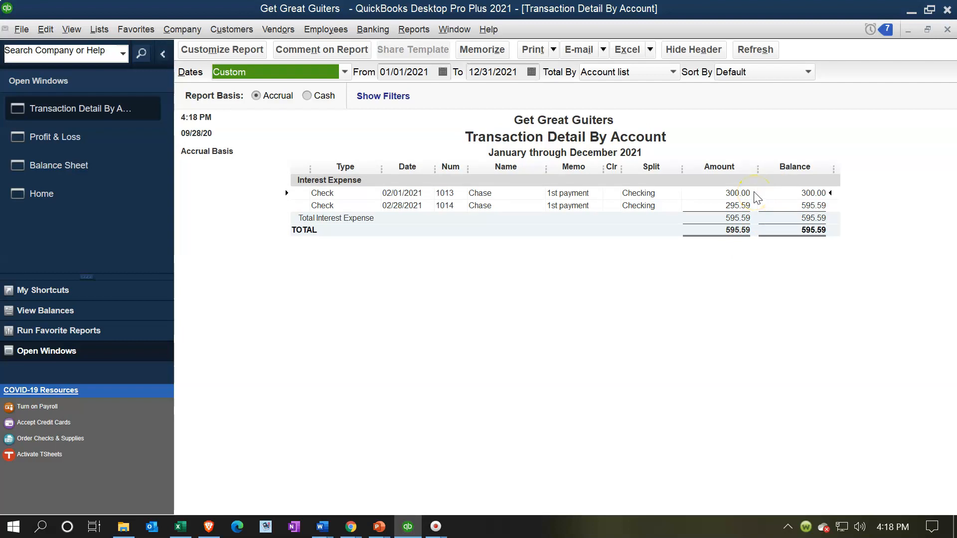
click(946, 30)
- Review the Balance Sheet's assets, liabilities and equity, and return to the Profit & Loss report to review its income and expenses
click(109, 141)
scroll(673, 307, up, 5)
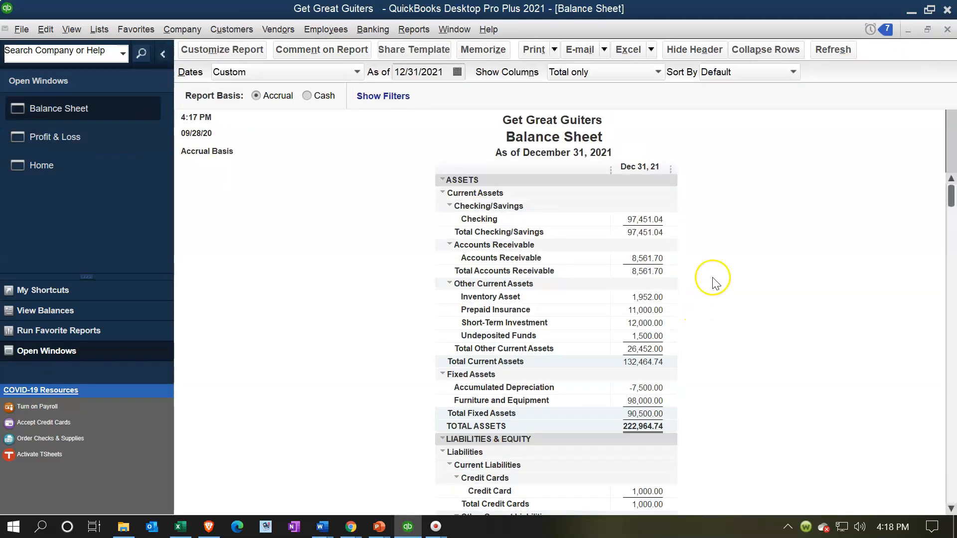
scroll(715, 283, down, 4)
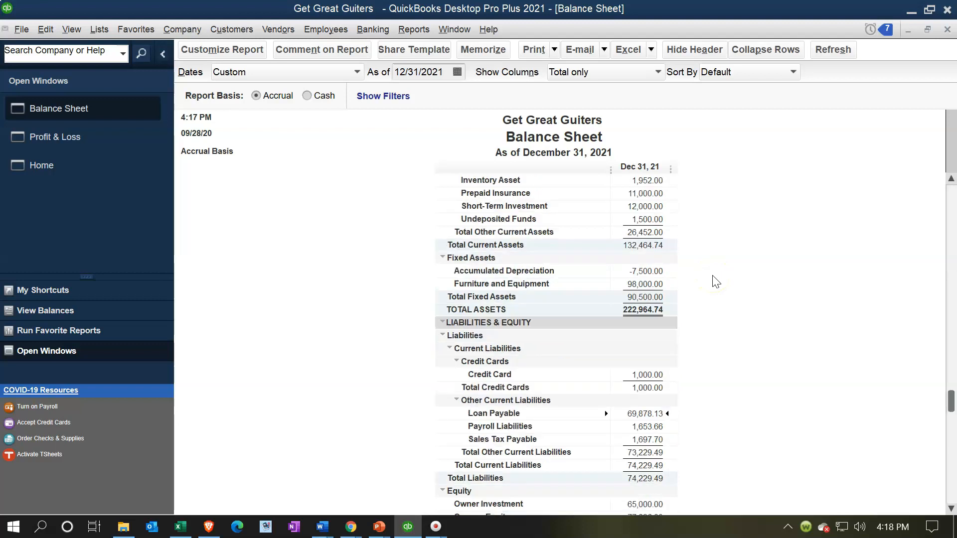
scroll(715, 283, down, 1)
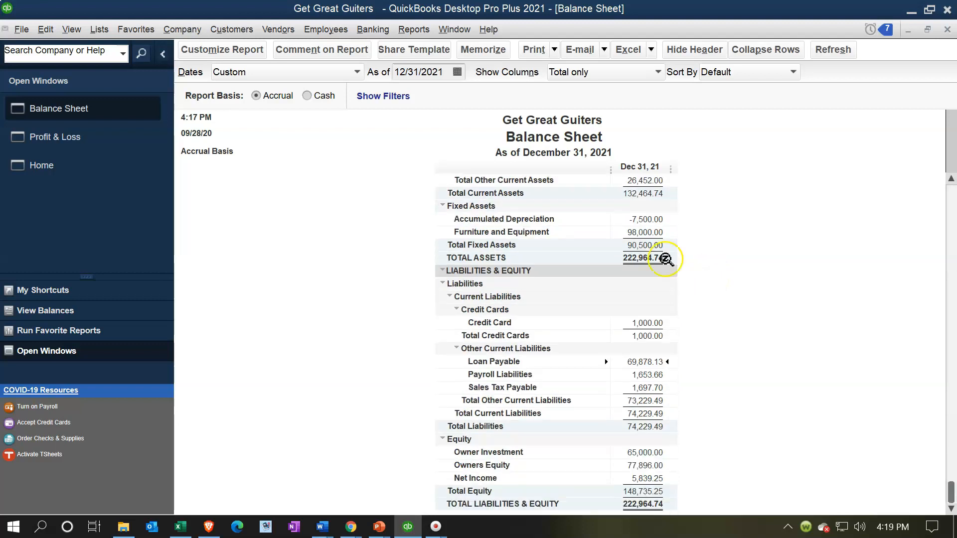
click(79, 139)
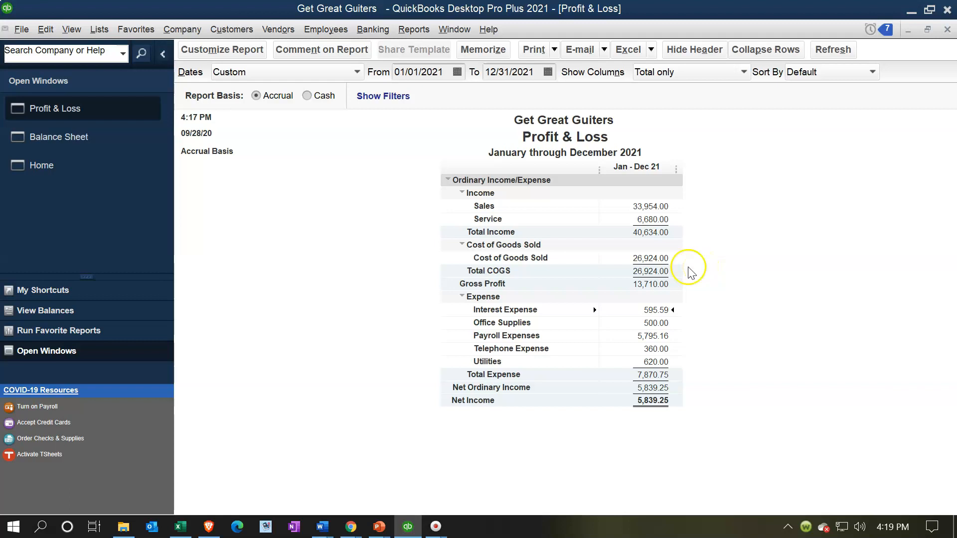
- Generate a Trial Balance report for 01/01/2021 through 12/31/2021
click(413, 31)
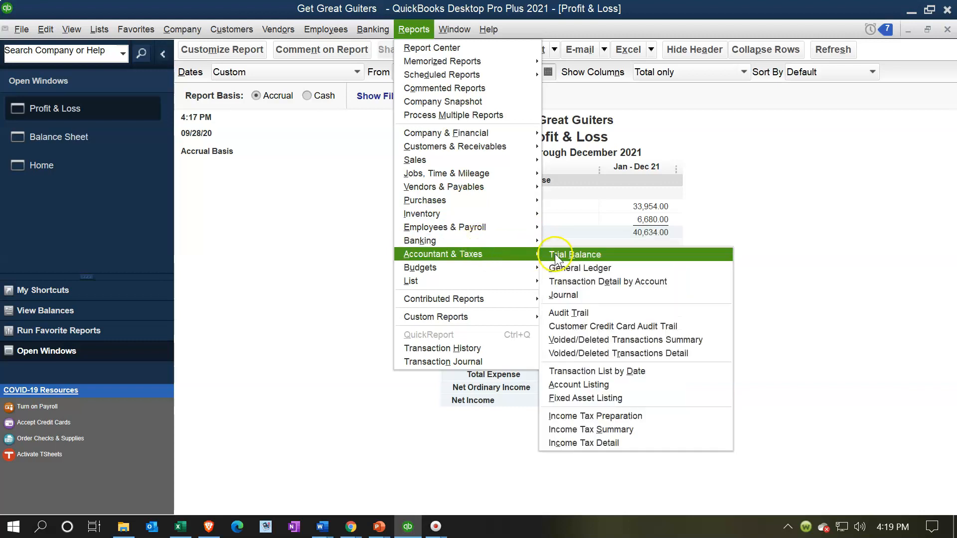
click(556, 257)
text(01/01/2021)
key(Tab)
text(1)
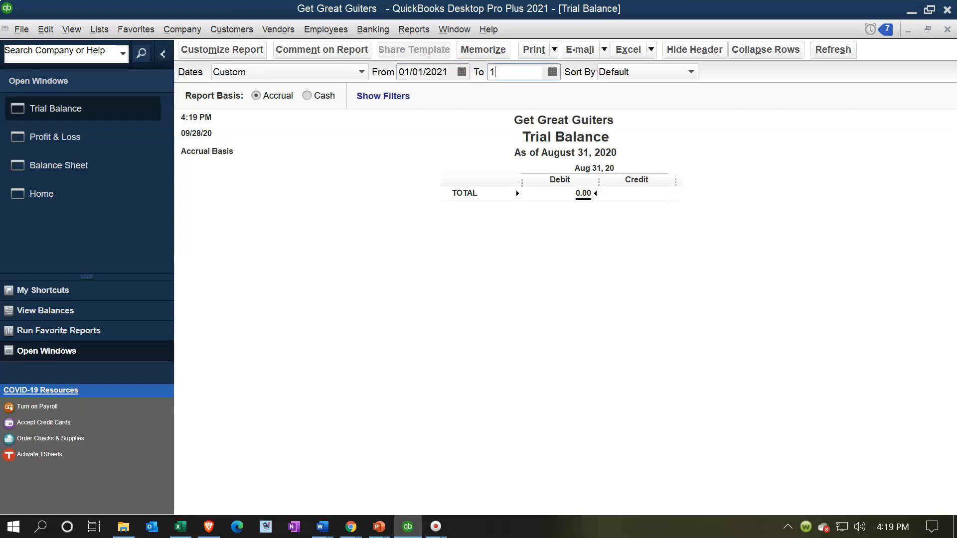
key(Tab)
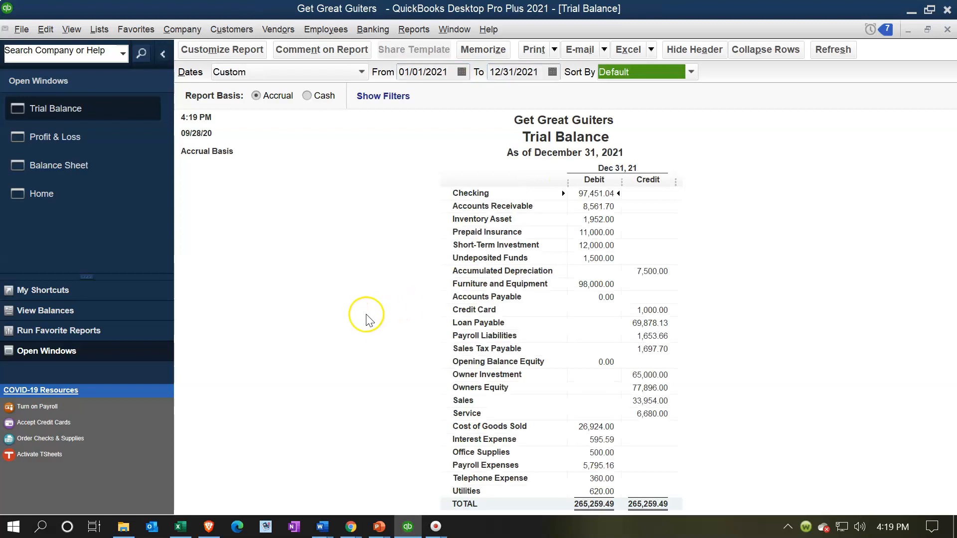